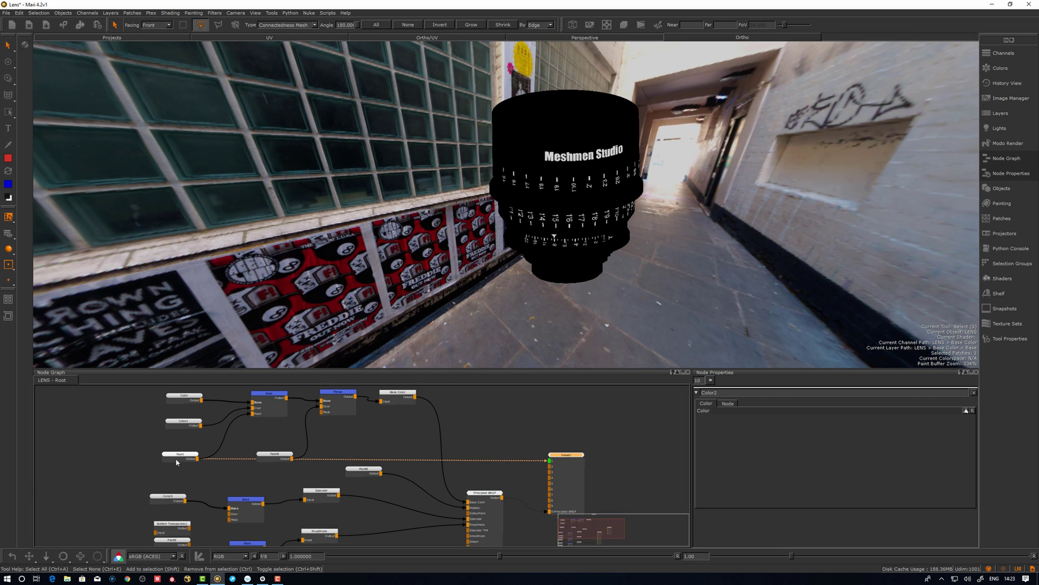
Show the separate mask node at the top of the node graph in the viewer and inspect its colour regions on the lens
alt+drag(364, 339, 362, 335)
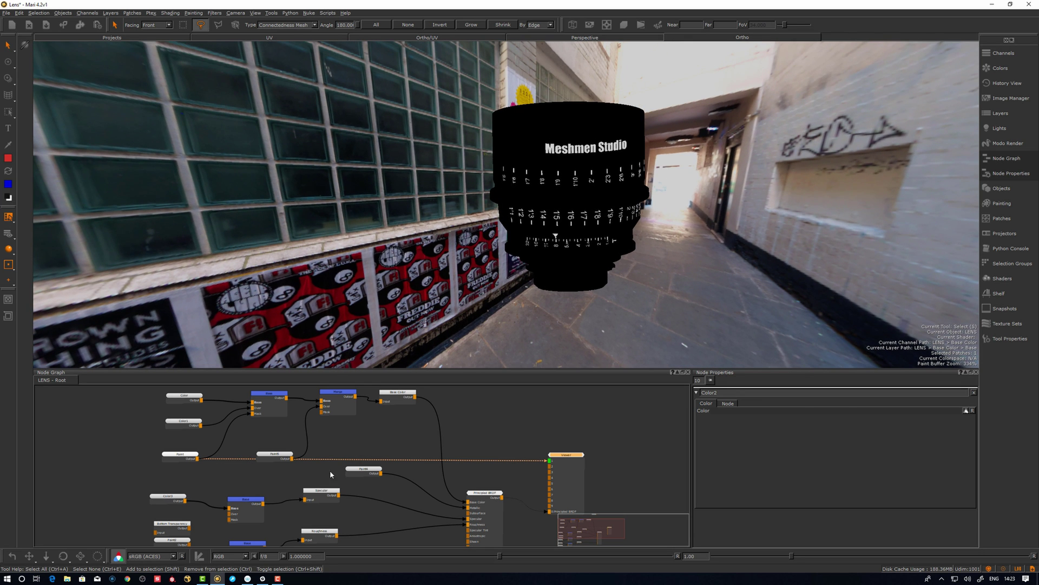
middle_drag(436, 426, 388, 486)
click(389, 410)
key(1)
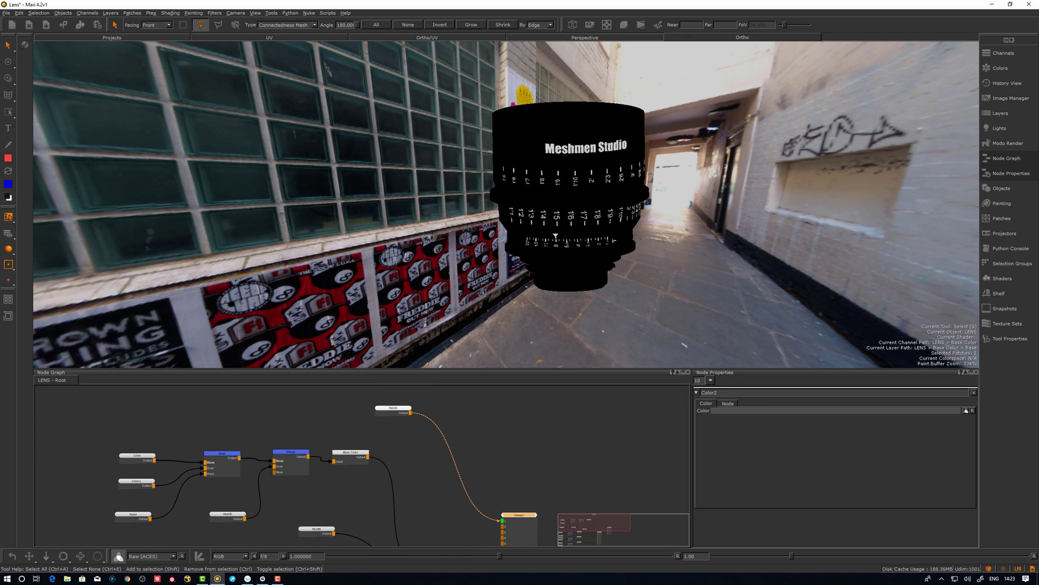
alt+drag(481, 232, 504, 261)
middle_drag(533, 474, 454, 394)
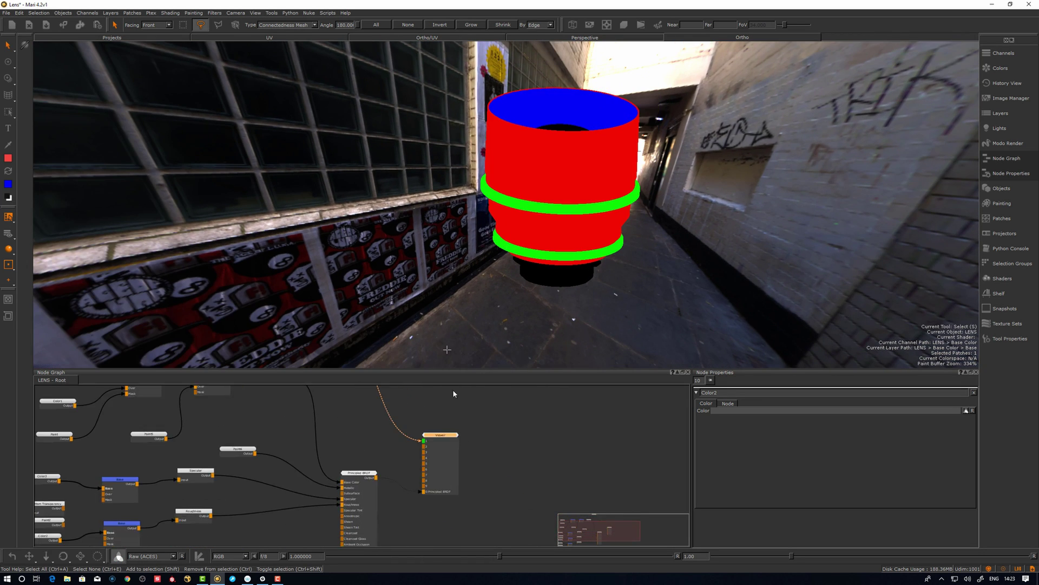
click(375, 471)
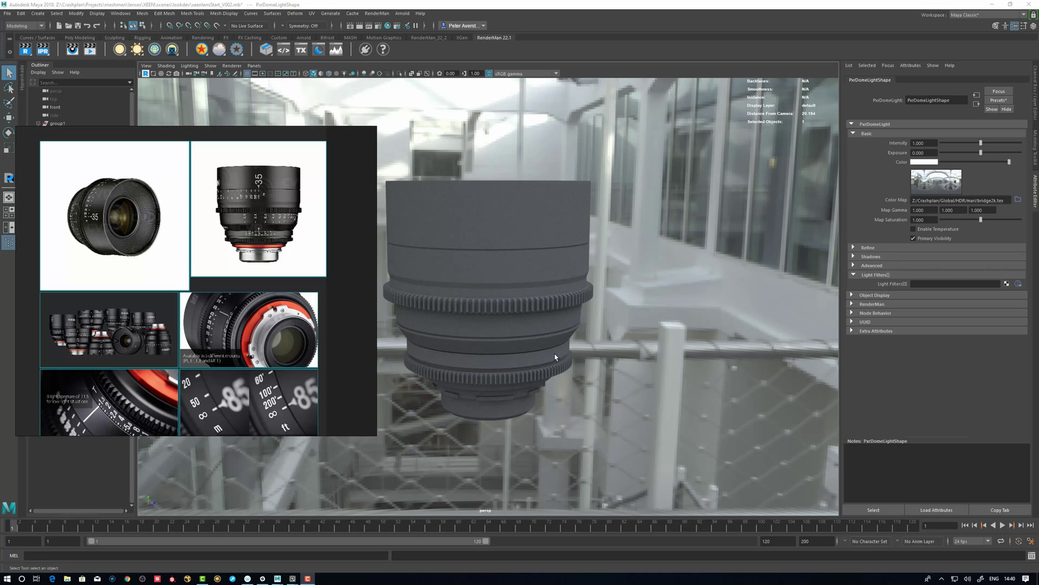
Switch to Maya and examine the lens model from several angles, comparing it with the reference photos of the 35 lens and its markings
mouse_move(530, 327)
alt+mouse_down()
mouse_move(544, 321)
mouse_move(517, 318)
alt+mouse_up()
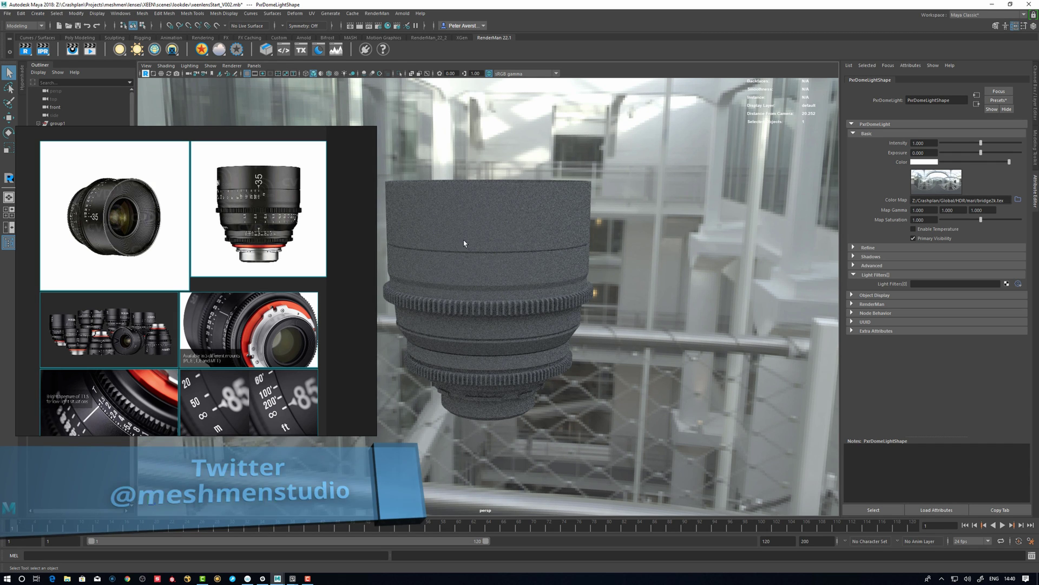
alt+drag(496, 300, 482, 279)
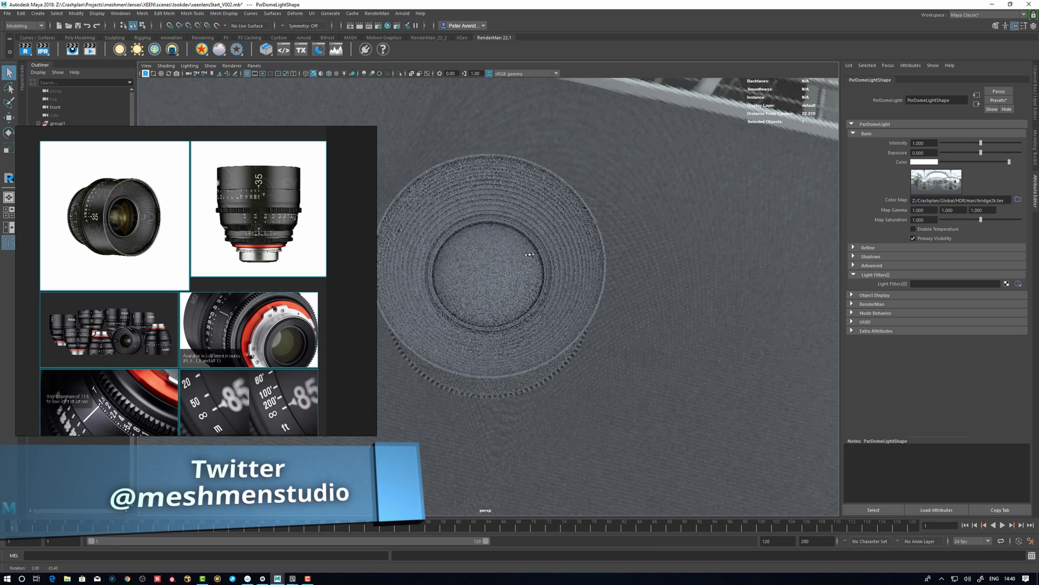
alt+drag(529, 239, 528, 314)
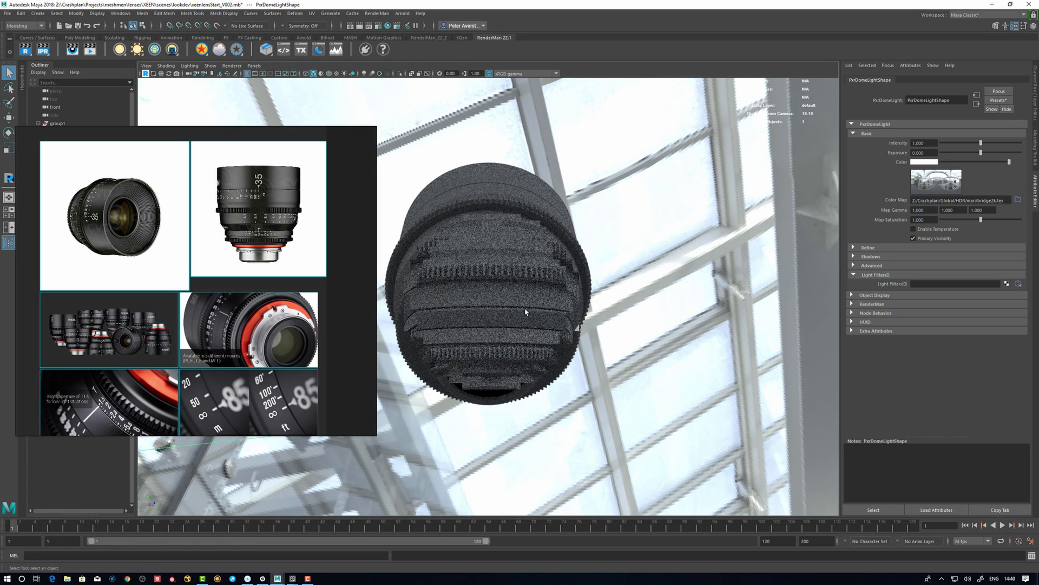
scroll(252, 229, up, 10)
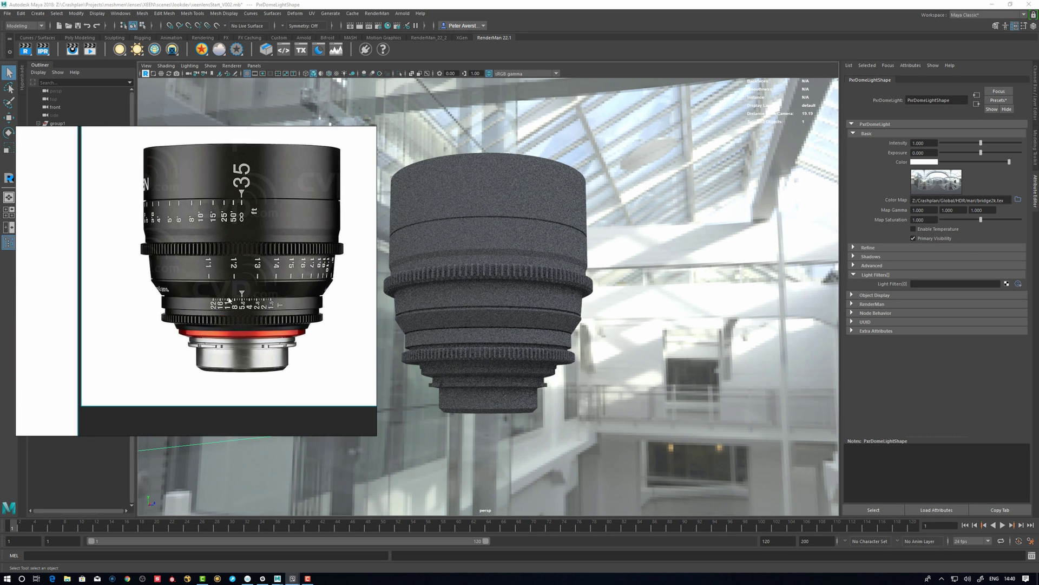
scroll(241, 270, down, 2)
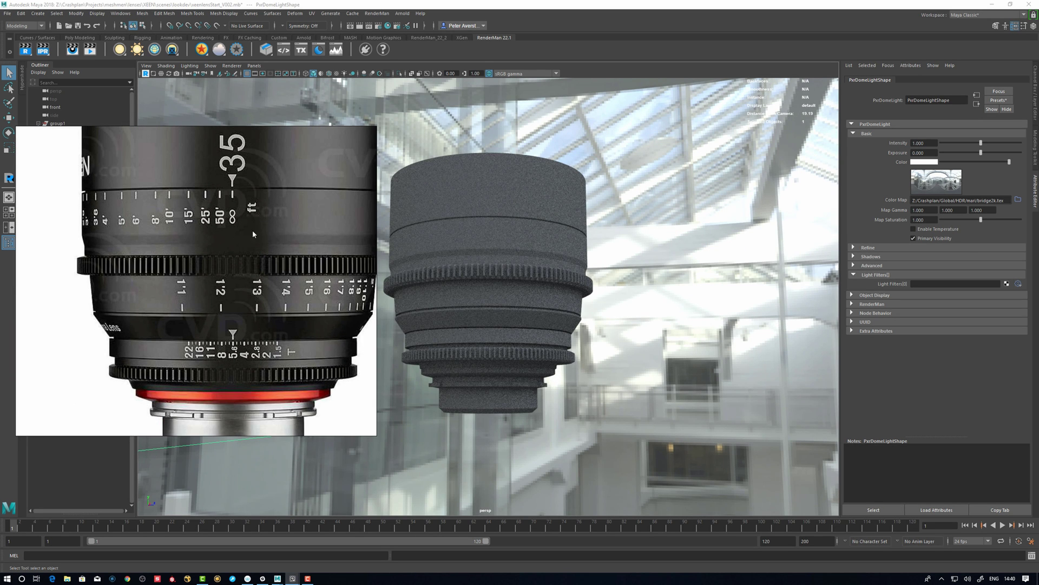
middle_drag(249, 219, 243, 230)
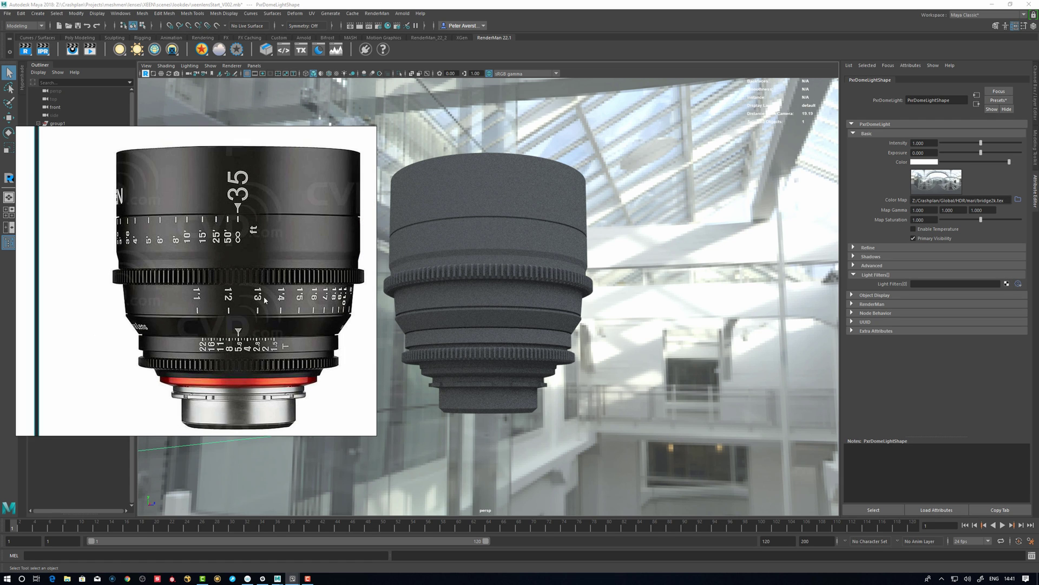
scroll(236, 321, down, 2)
scroll(288, 248, up, 2)
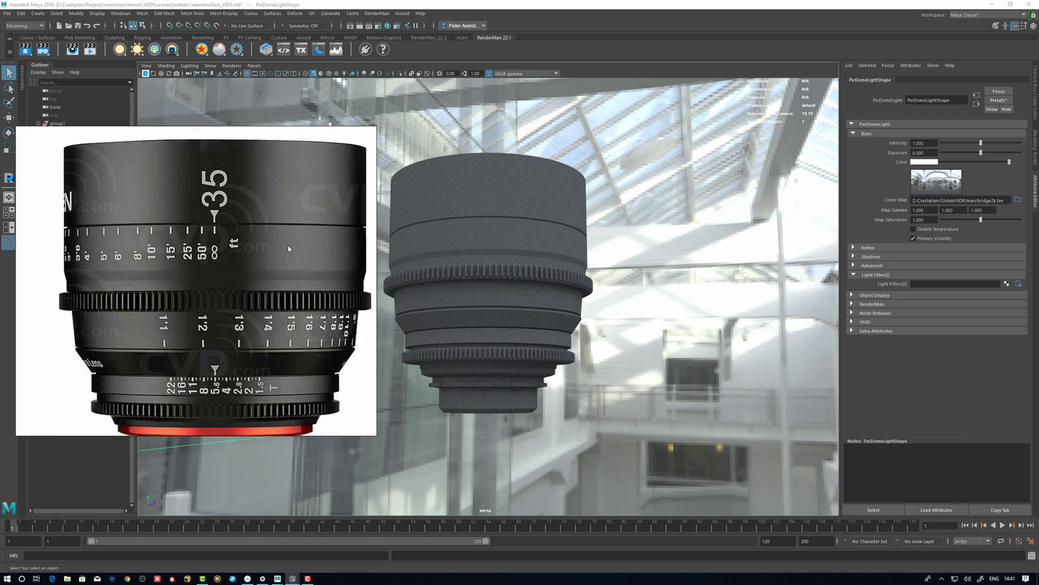
scroll(289, 248, down, 2)
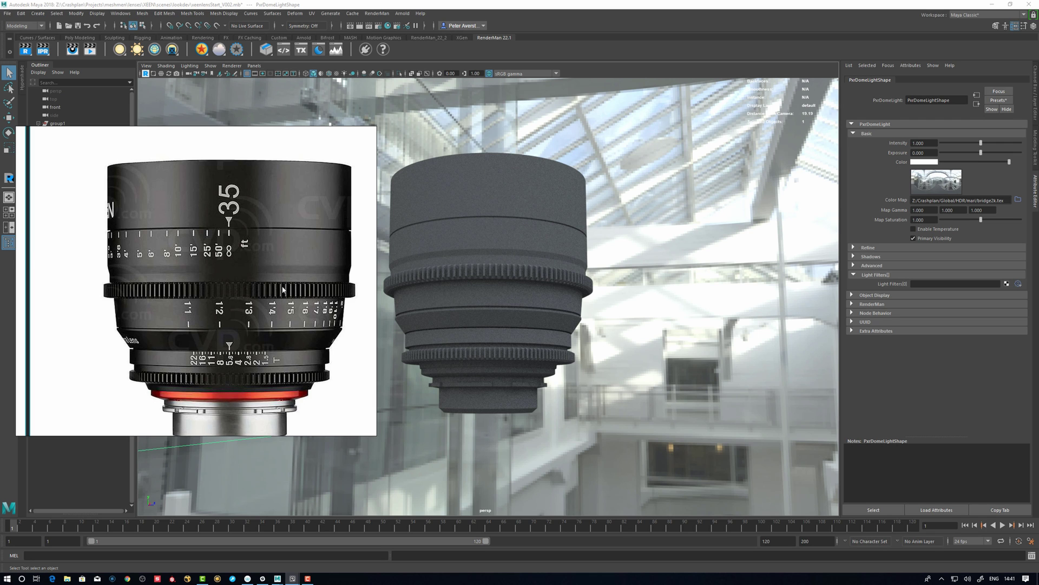
scroll(249, 352, up, 5)
scroll(198, 319, down, 1)
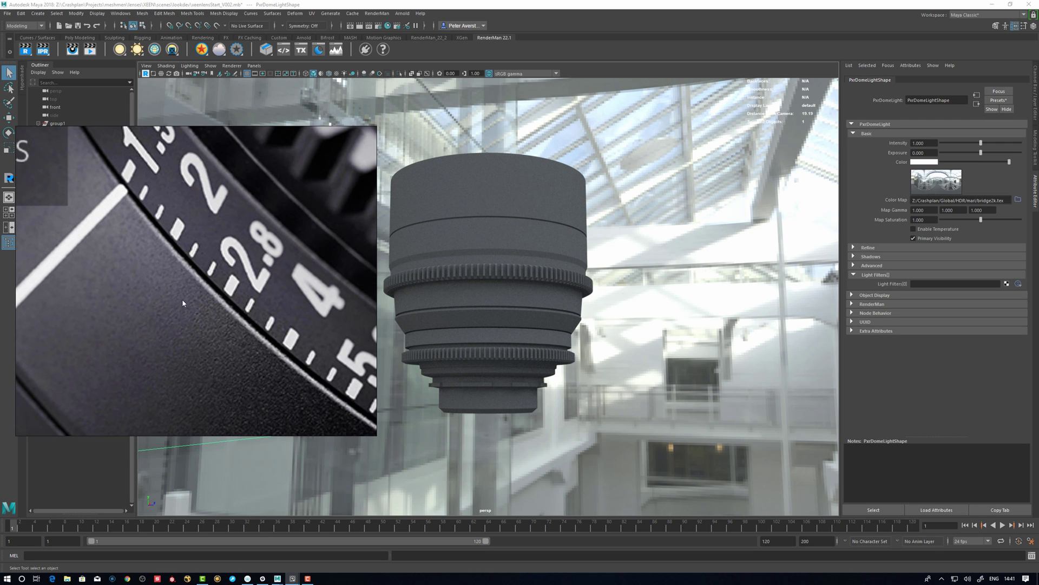
scroll(182, 298, down, 2)
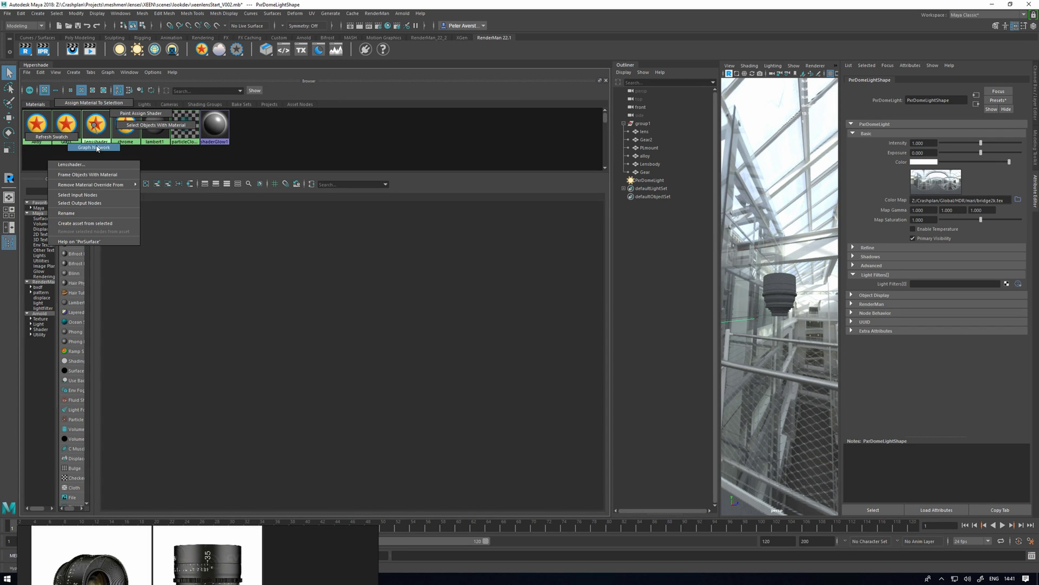
Graph the Lensshader material's network and enlarge the perspective viewport around the lens, moving it into the Outliner's place
click(190, 257)
drag(255, 333, 246, 334)
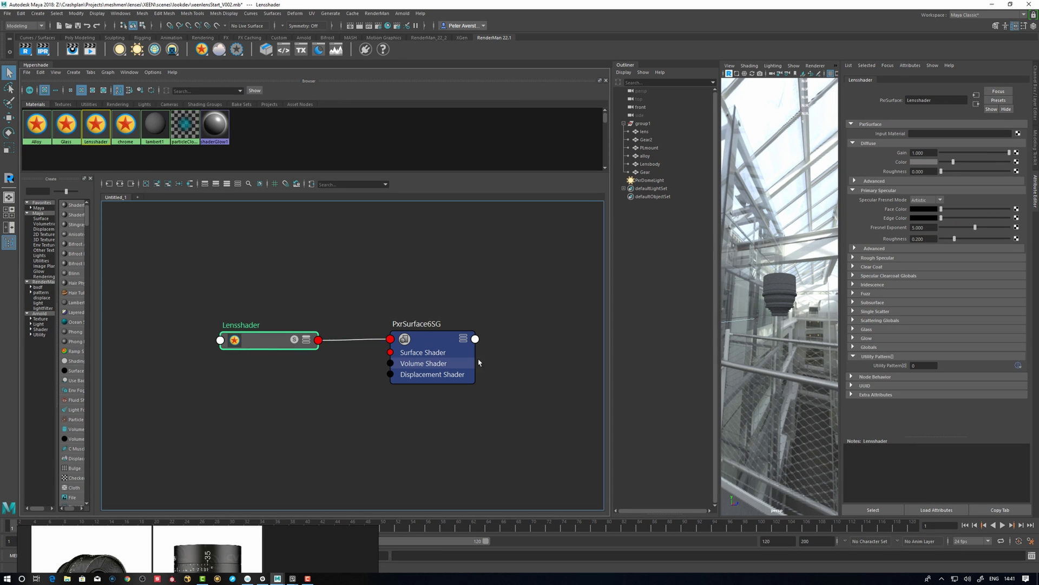
alt+drag(757, 298, 753, 311)
alt+right_drag(800, 319, 829, 326)
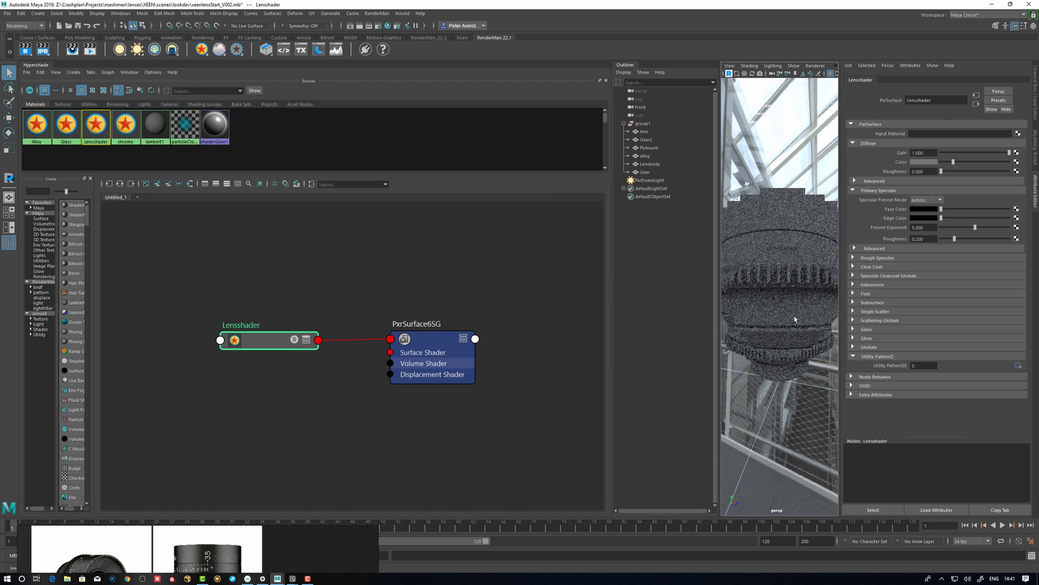
drag(715, 292, 663, 287)
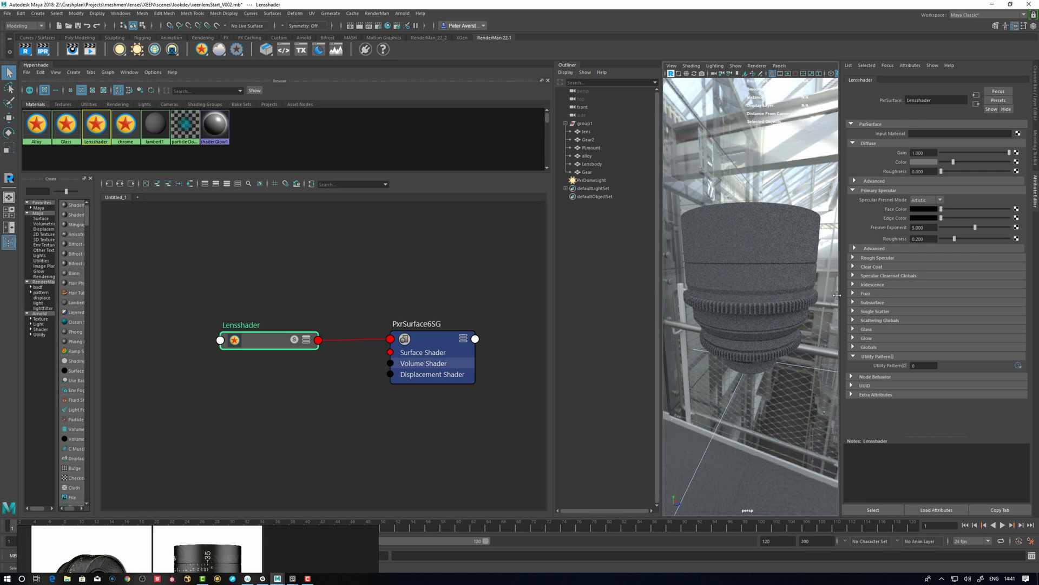
drag(567, 65, 565, 64)
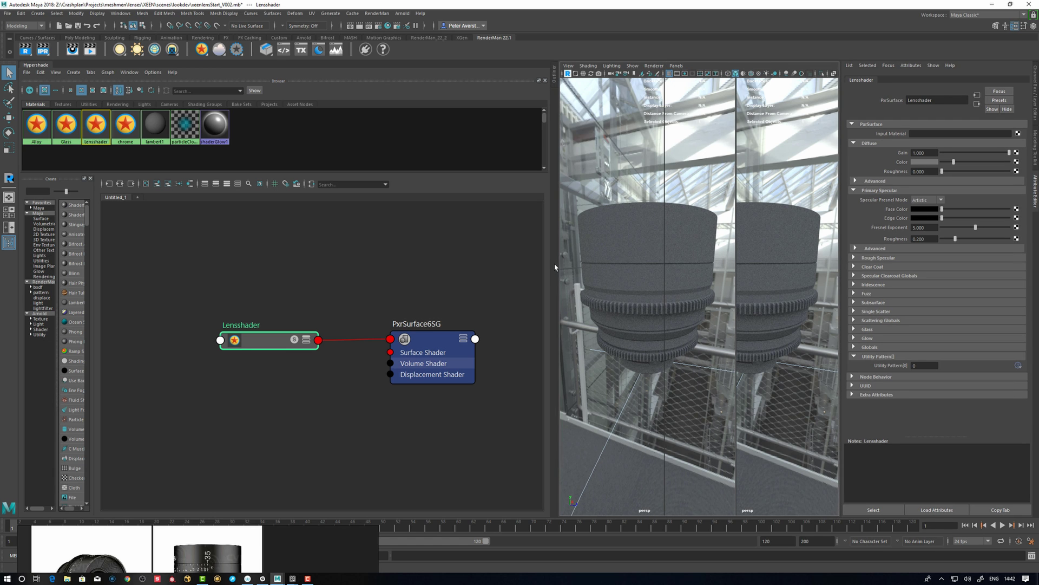
Add a PxrBlend node to the shader graph and place it ahead of the Lensshader node
scroll(519, 318, down, 4)
key(Tab)
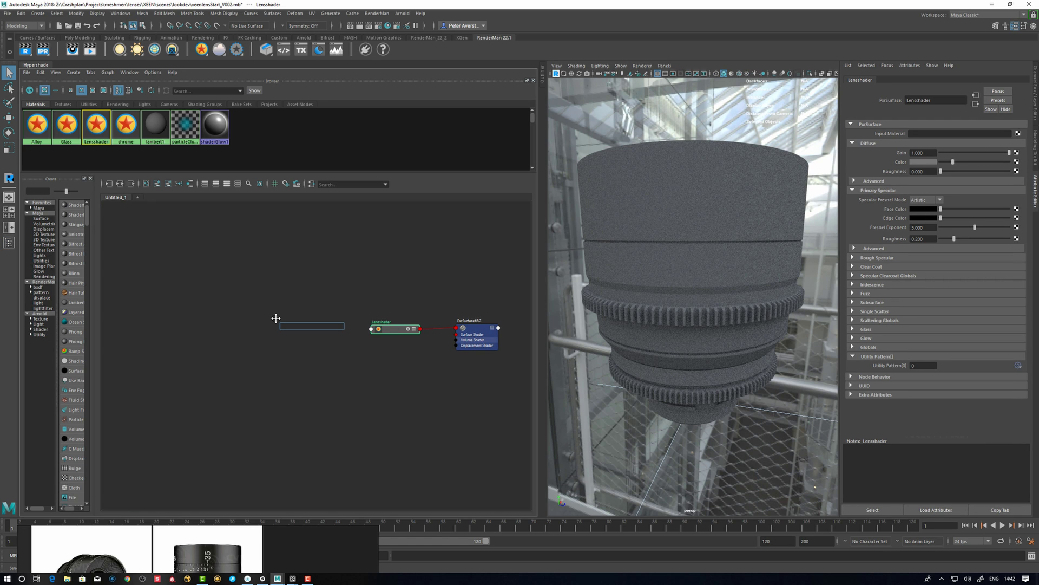
text(b)
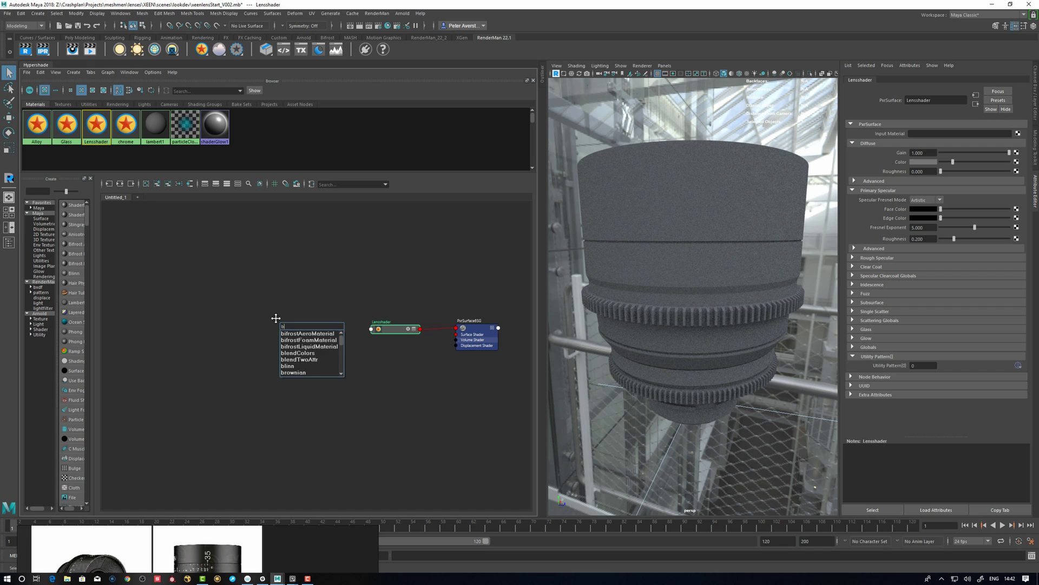
key(BackSpace)
text(pxr)
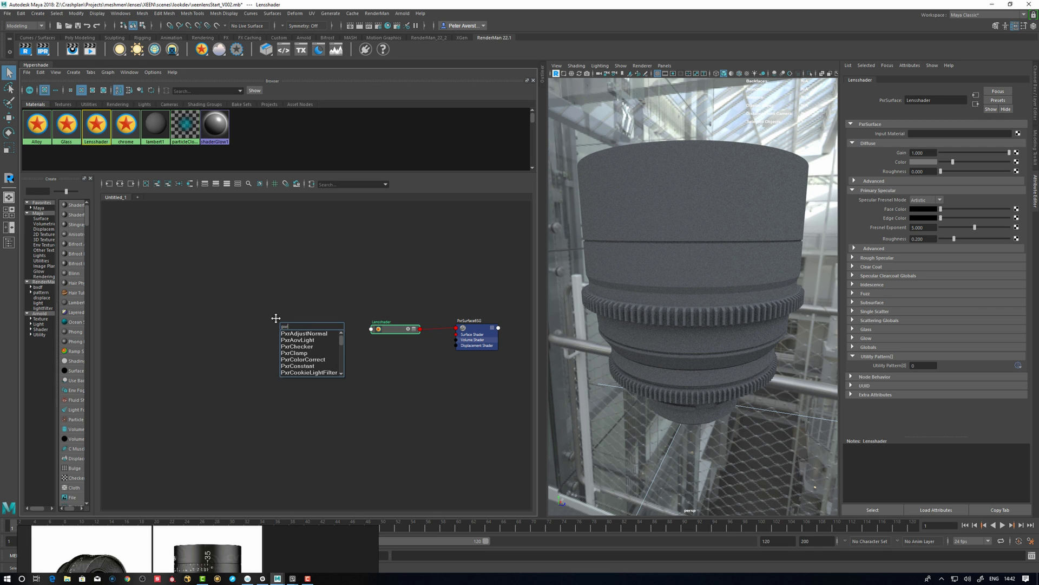
text(bl)
click(296, 347)
drag(295, 331, 254, 332)
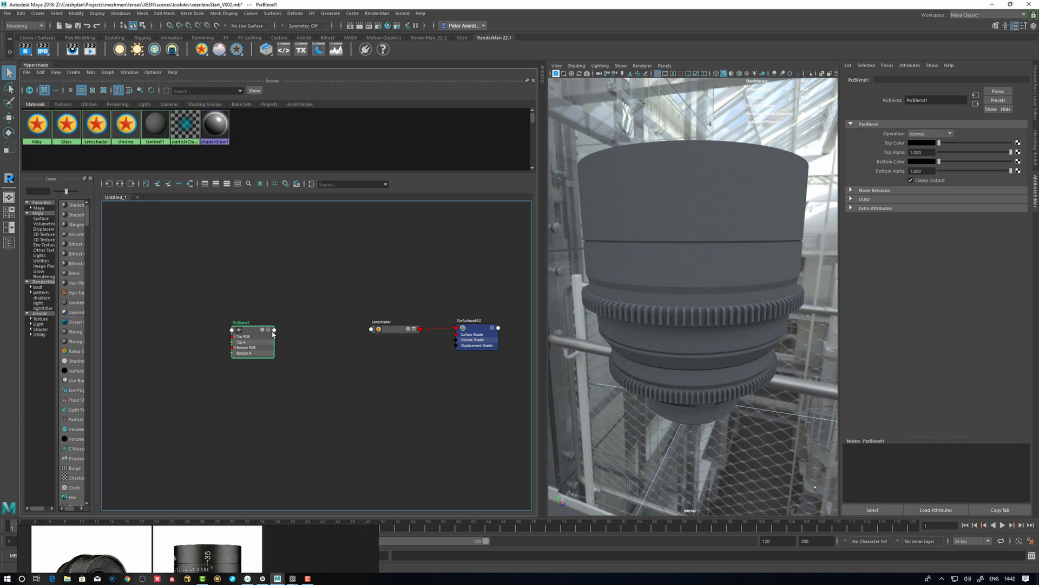
click(274, 329)
click(265, 309)
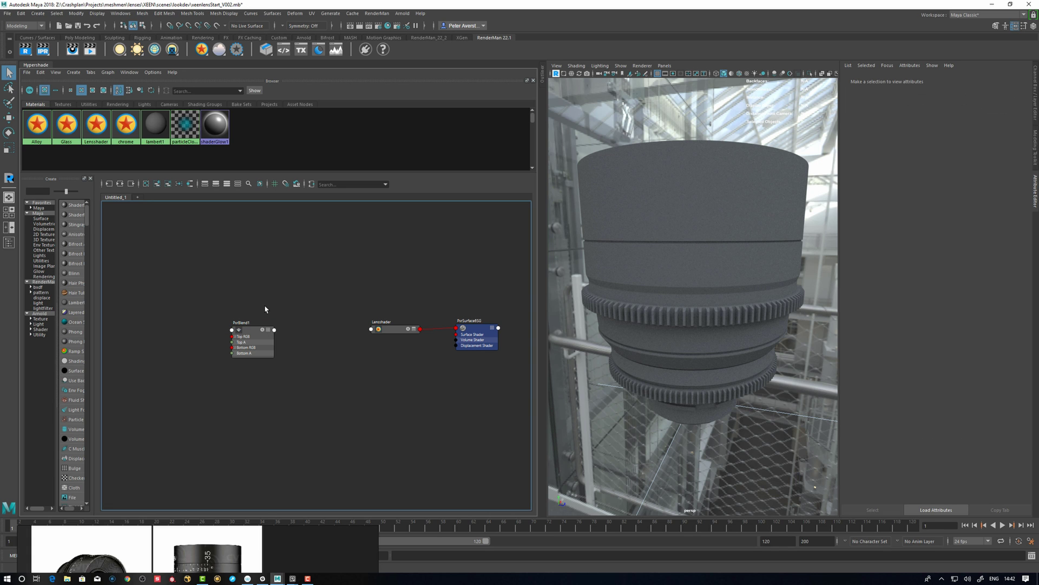
Expand the Lensshader node to show all its attributes and filter them by "di"
click(396, 330)
key(2)
key(3)
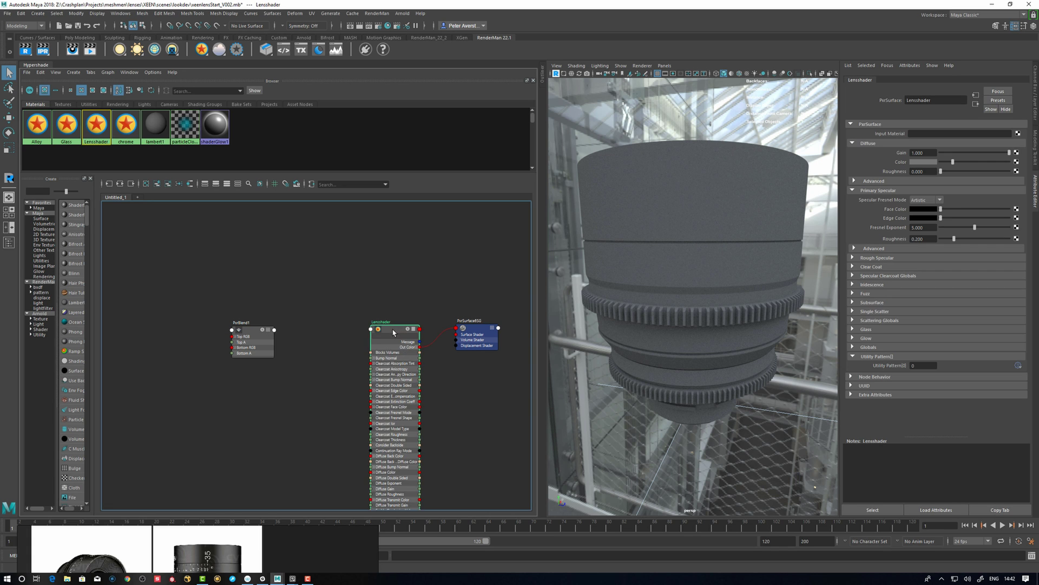
drag(394, 329, 378, 303)
scroll(324, 336, up, 2)
scroll(287, 342, up, 2)
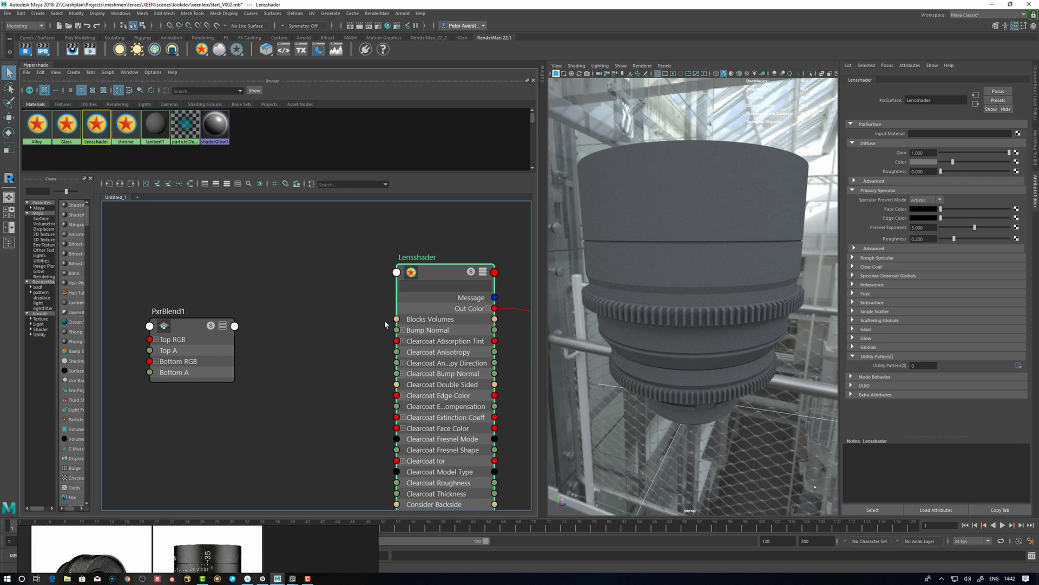
click(425, 290)
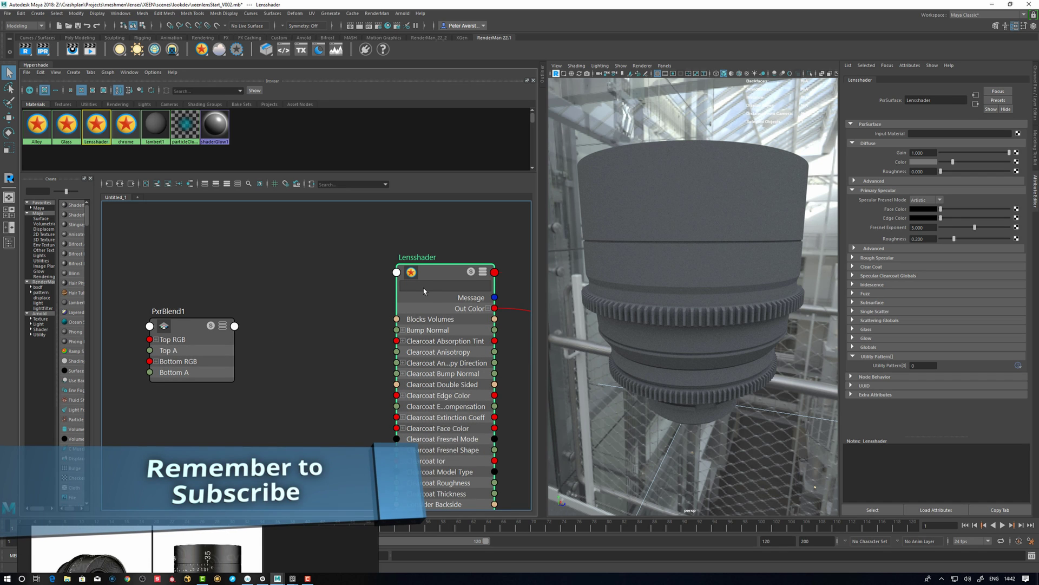
text(di)
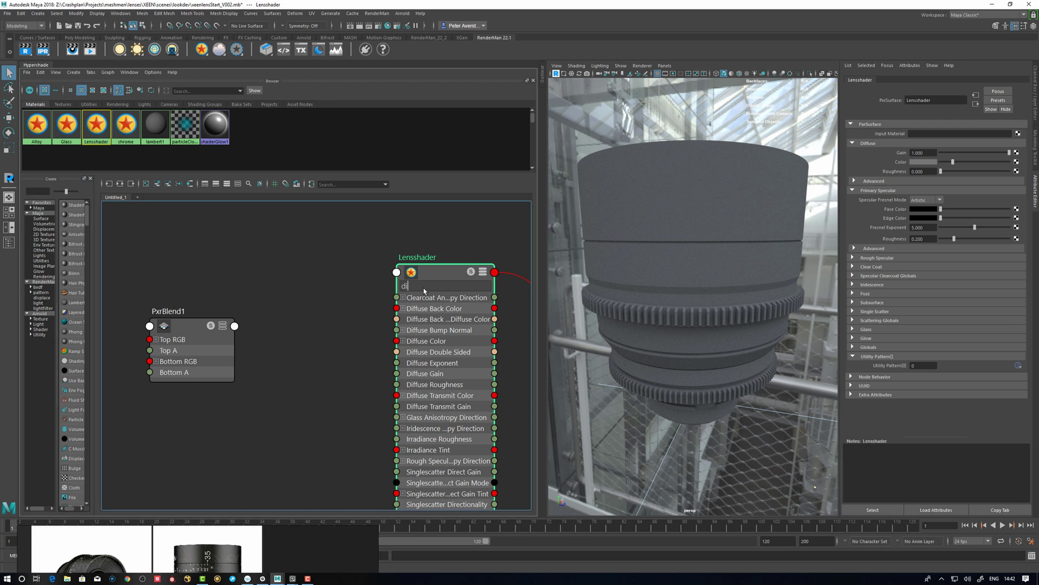
Expand the PxrBlend node and connect its Result RGB output to the Diffuse Color input of Lensshader
click(191, 330)
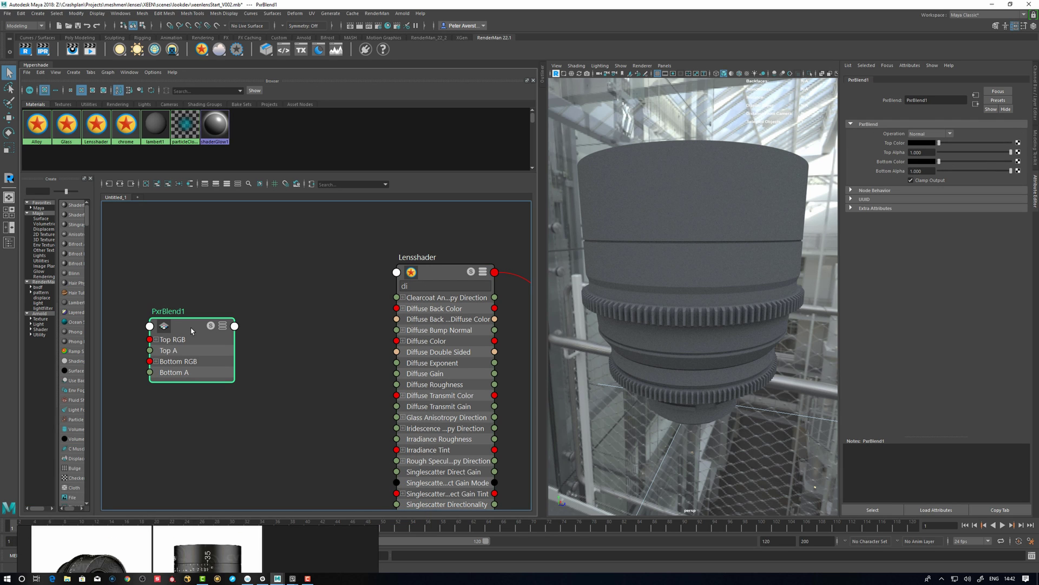
key(3)
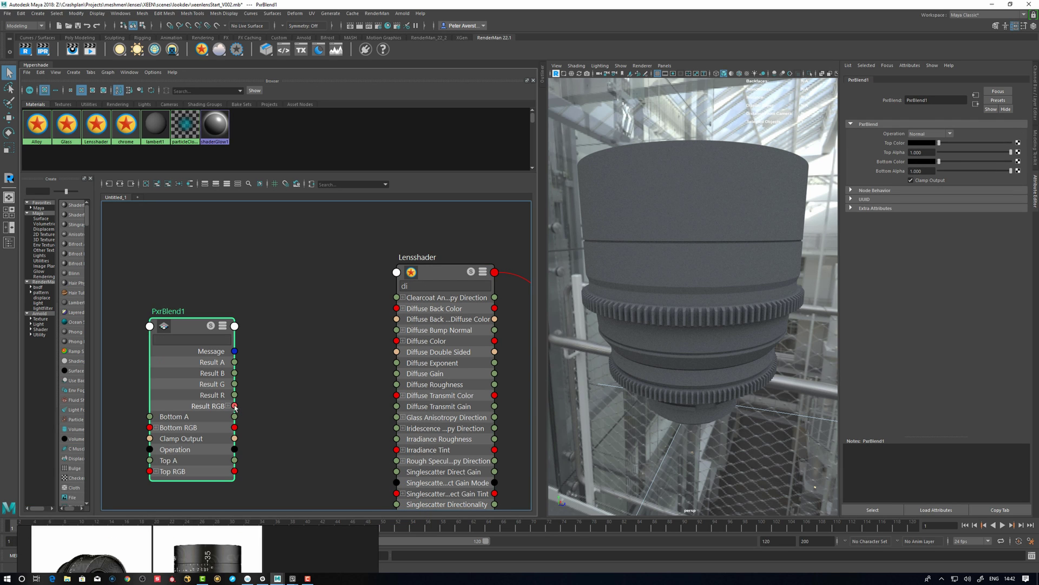
drag(234, 406, 397, 340)
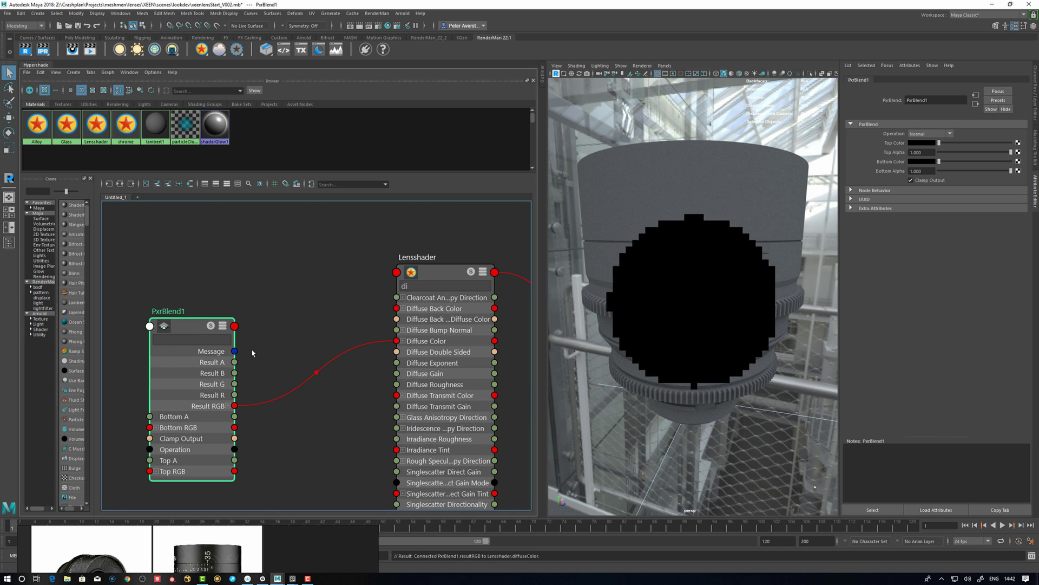
drag(189, 332, 197, 325)
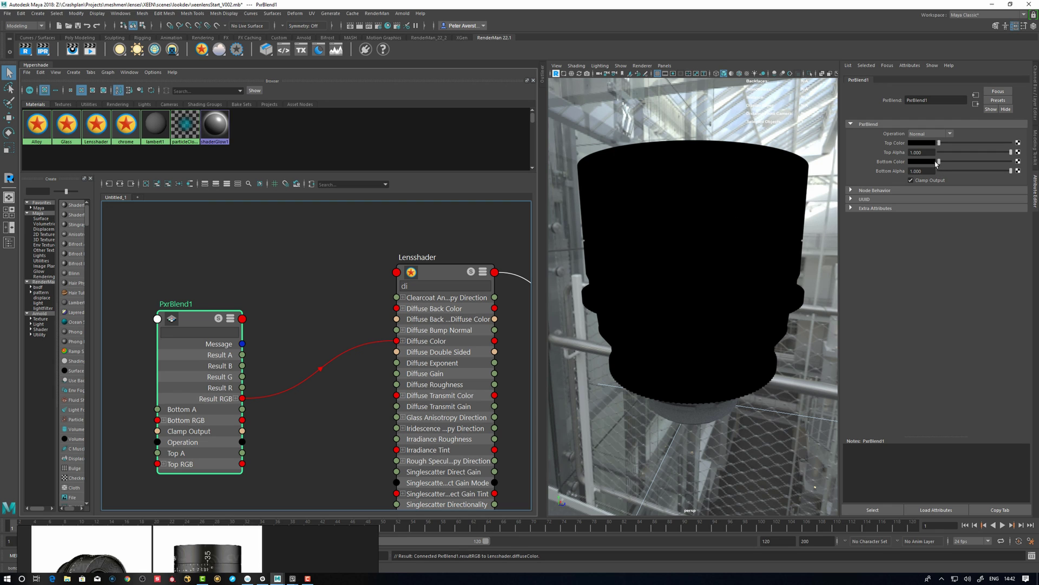
Set the PxrBlend node's Top Alpha to 0 and its Bottom Color to a nearly black grey
drag(939, 162, 948, 164)
drag(1011, 154, 942, 166)
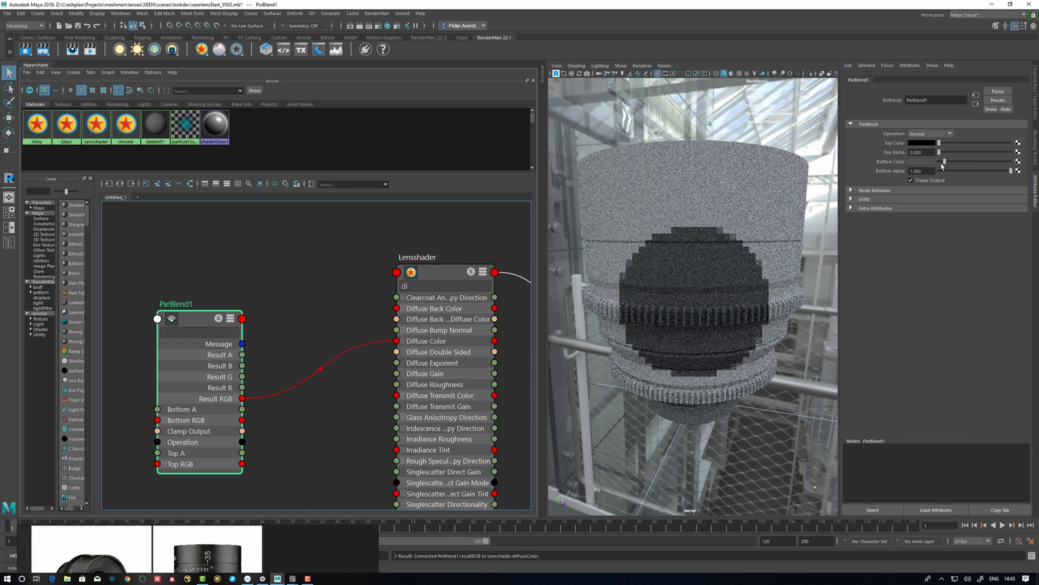
click(926, 162)
click(882, 202)
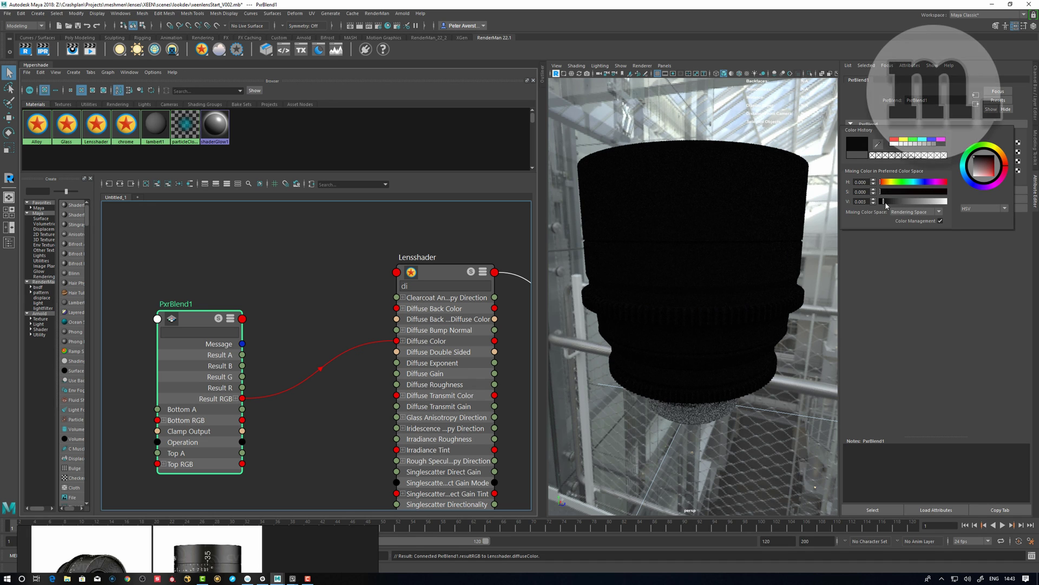
drag(886, 203, 888, 205)
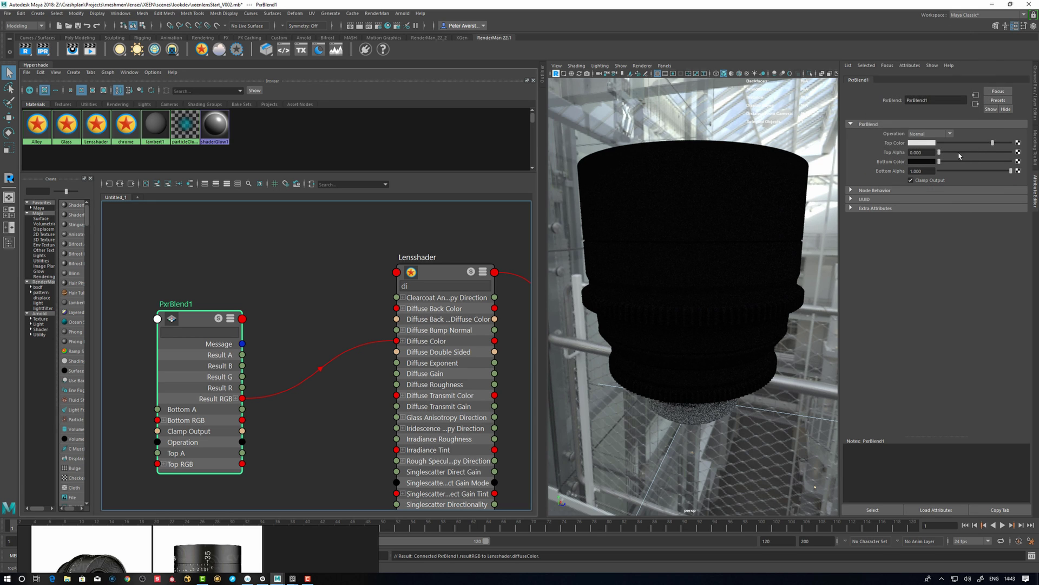
Set the PxrBlend node's Top Color to light grey and raise its Top Alpha to 1
drag(939, 154, 1012, 153)
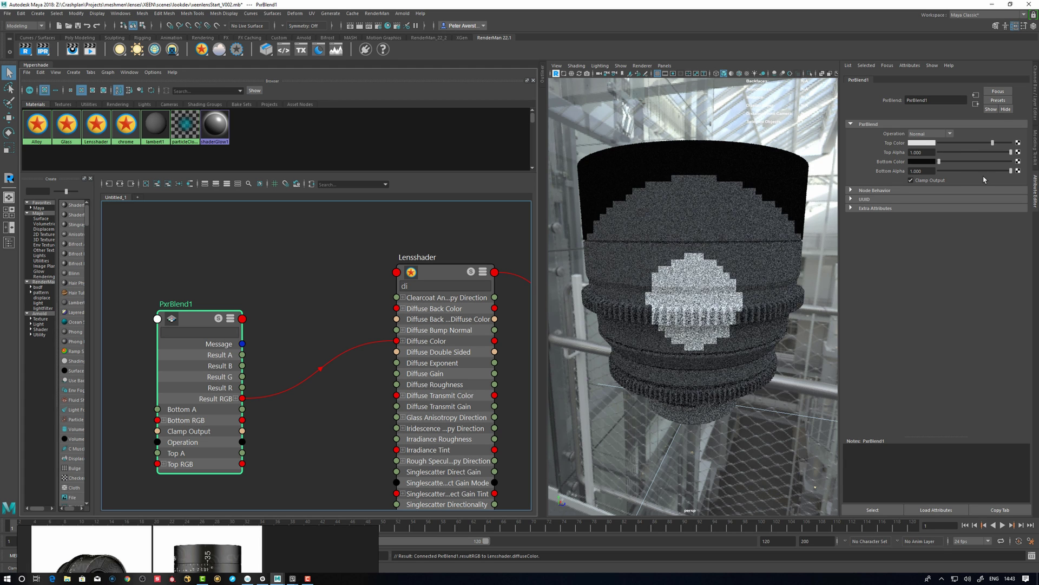
Darken the PxrBlend node's Top Color slightly, keeping it a light grey
drag(993, 143, 990, 144)
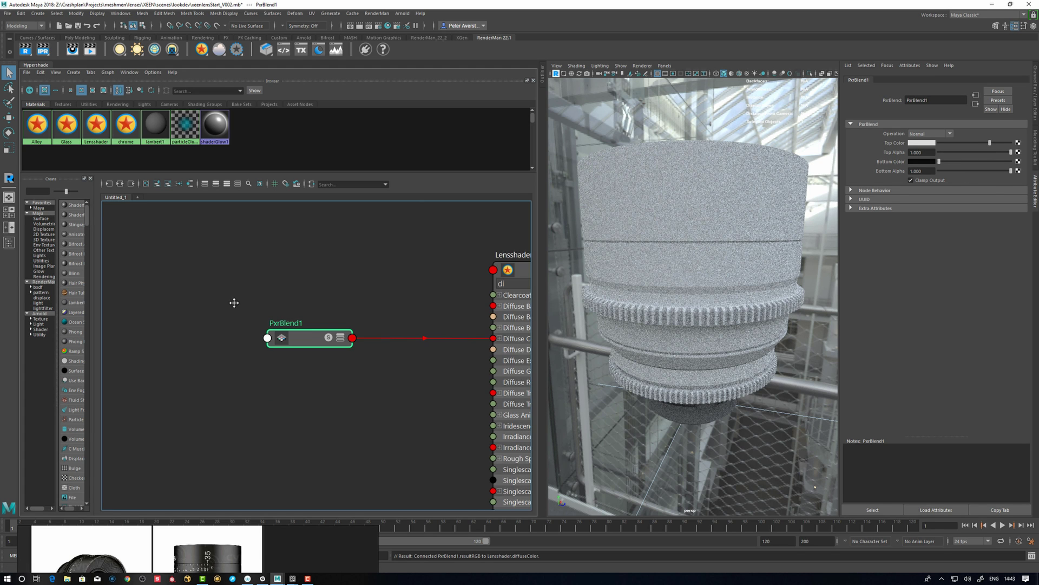
alt+middle_drag(234, 302, 238, 296)
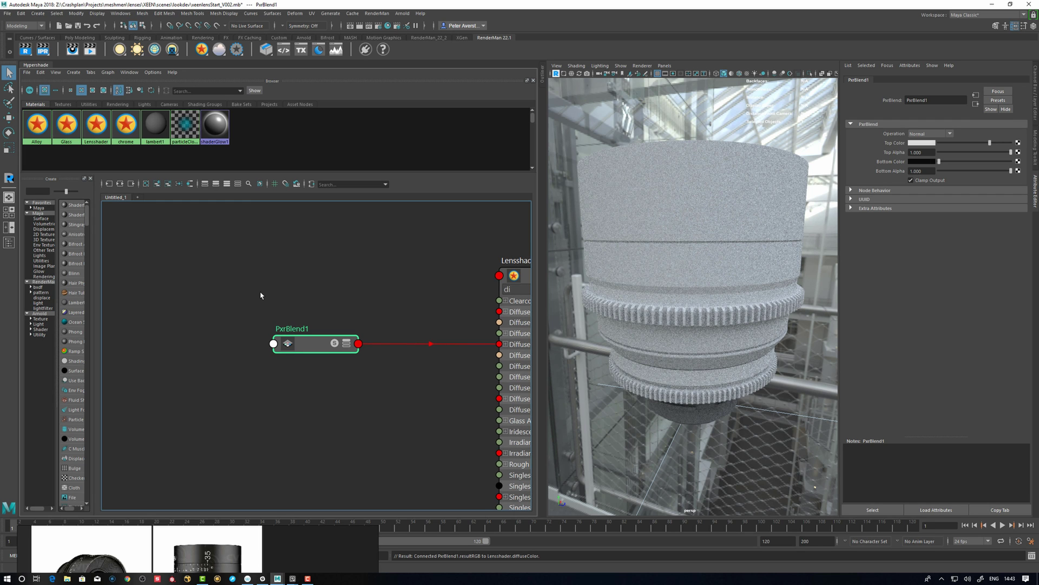
key(Tab)
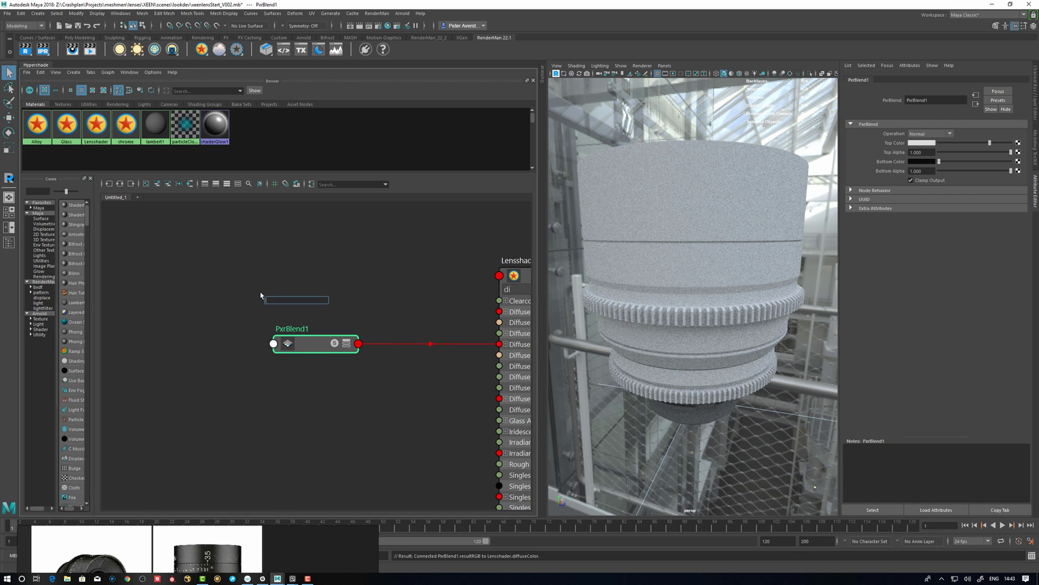
click(261, 295)
click(265, 286)
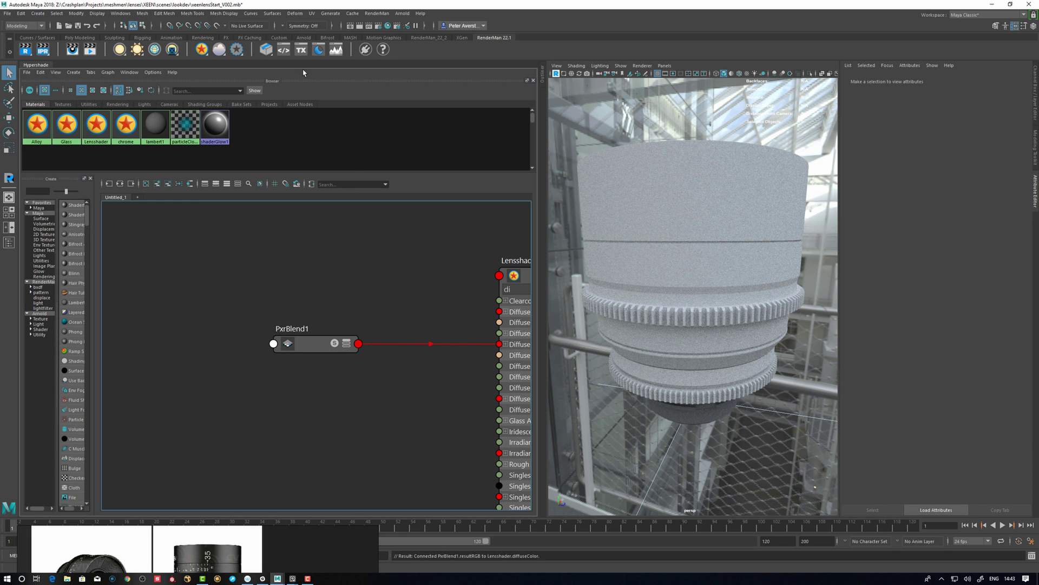
Check the source images in the RenderMan Texture Manager and how a directory is picked for conversion, without converting any
click(301, 49)
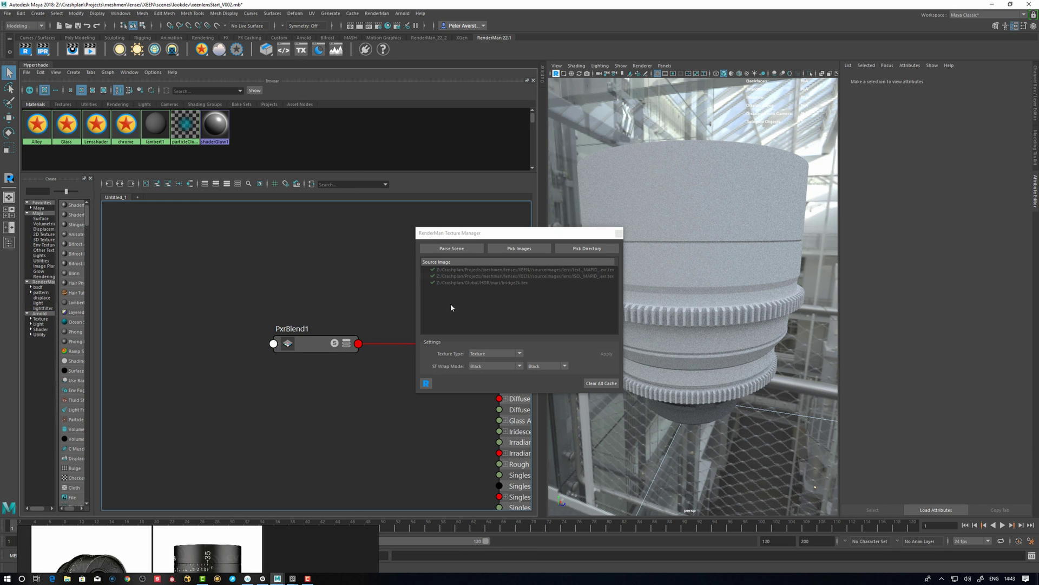
click(591, 248)
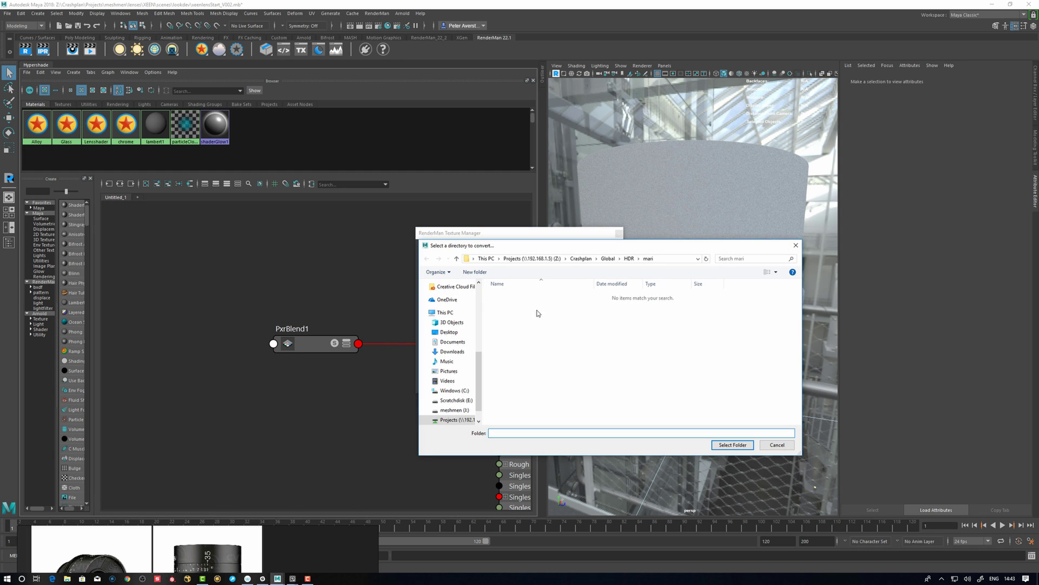
click(783, 447)
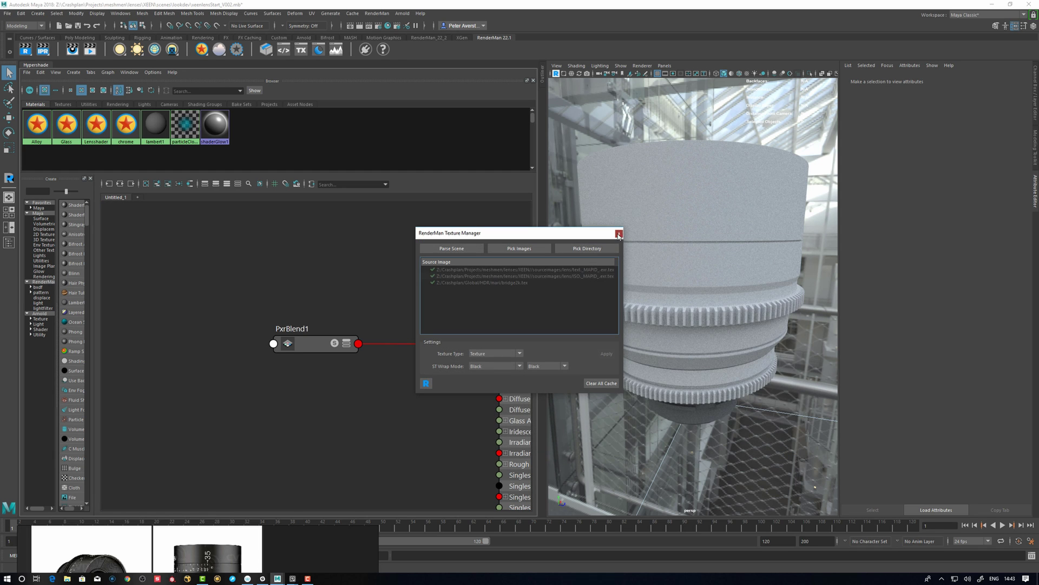
click(618, 233)
Create a PxrTexture node in the shader graph and place it on the input side of PxrBlend
alt+middle_drag(258, 297, 269, 311)
key(Tab)
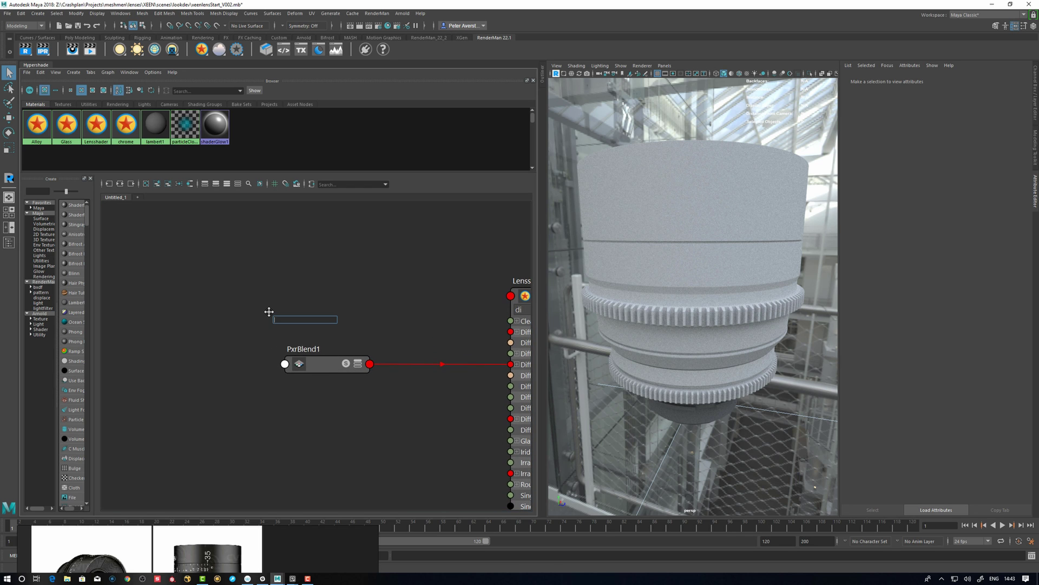
text(pxrt)
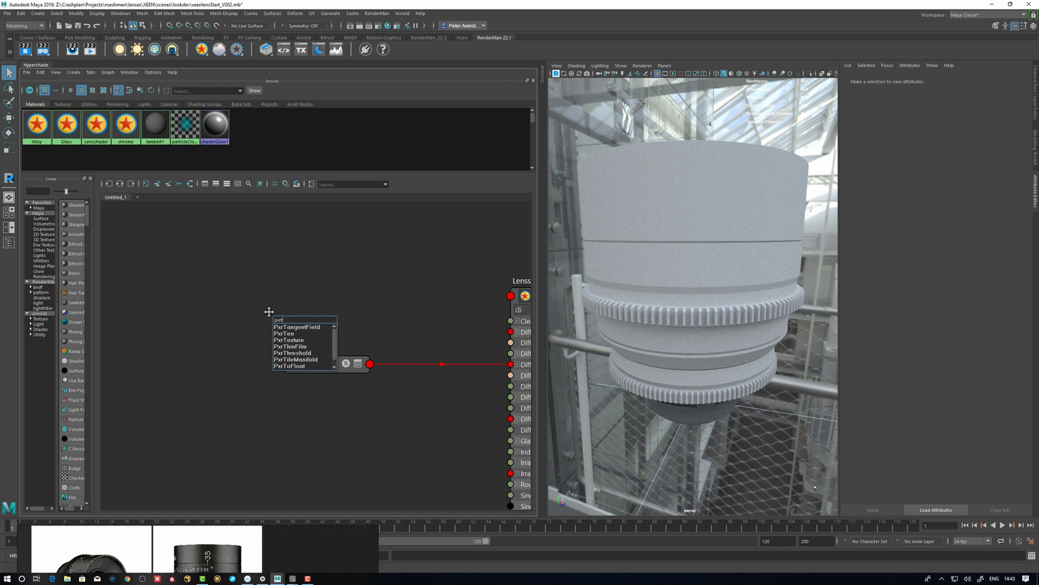
key(Down)
key(Down)
key(Return)
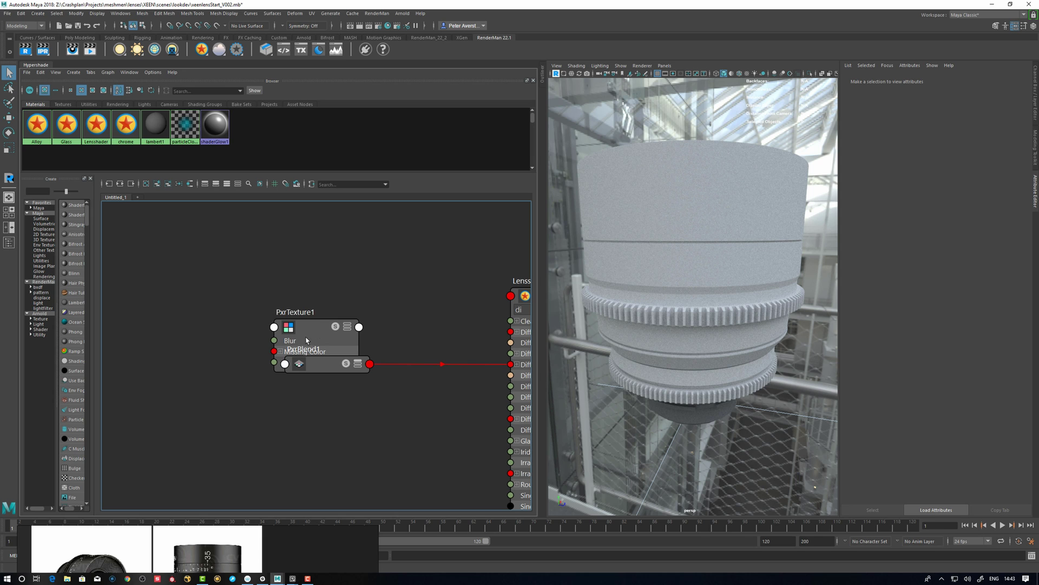
drag(307, 340, 204, 345)
Load text.1001.exr.tex from the project's lens source images as the PxrTexture node's file
double_click(203, 345)
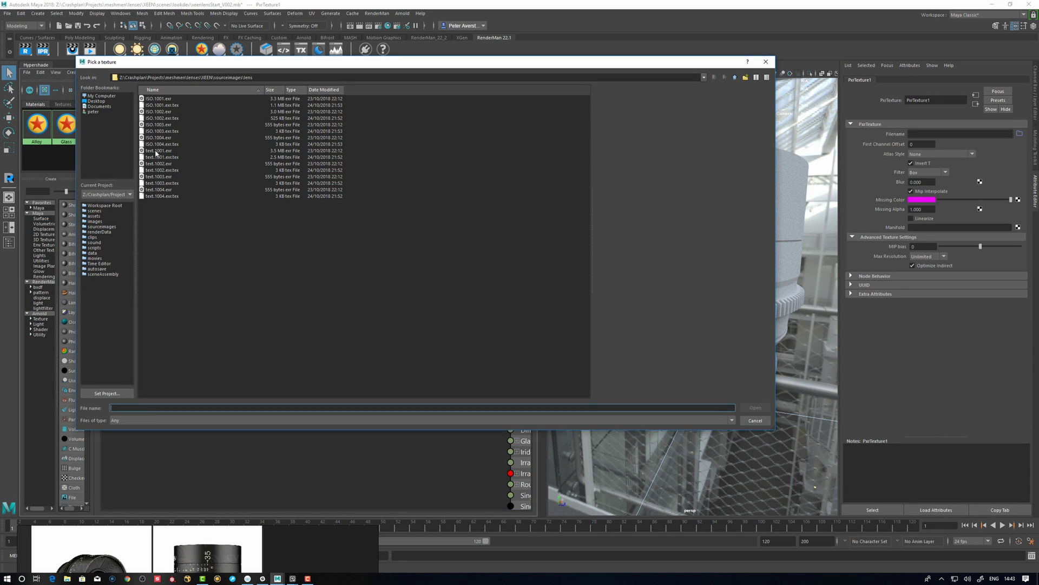
click(171, 157)
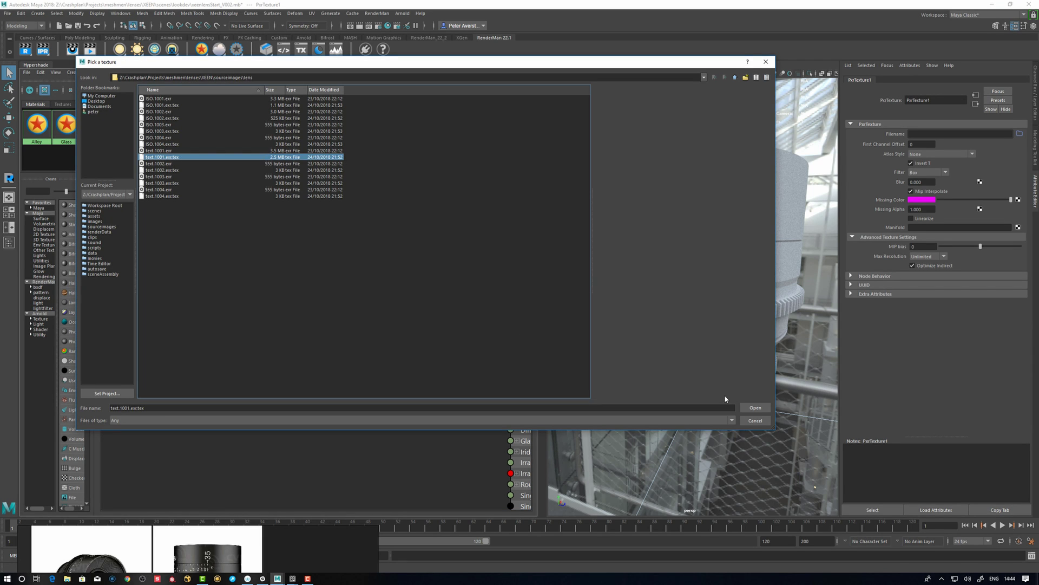
click(755, 408)
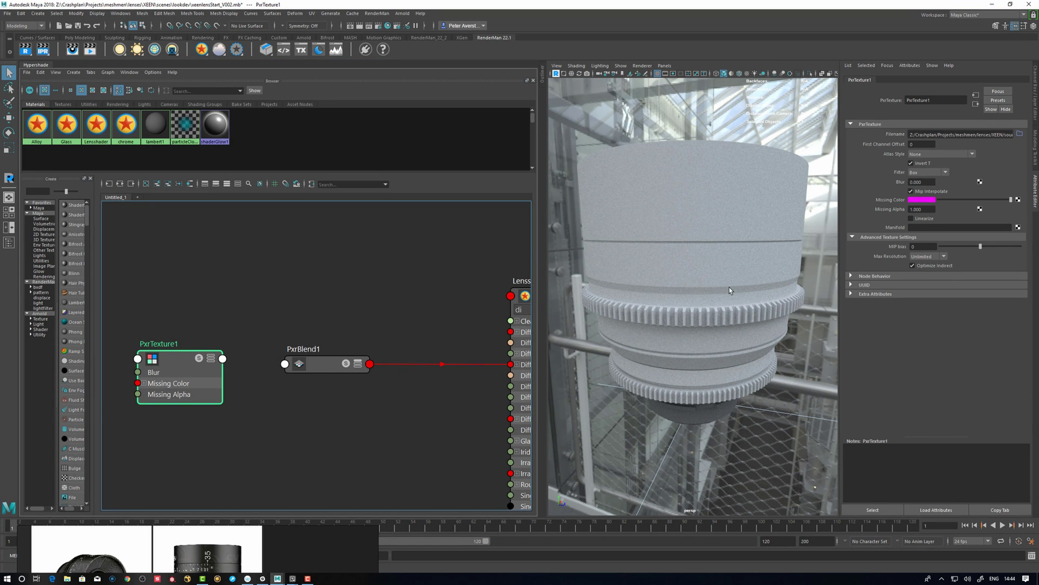
Check the end of the texture's file name and set its Atlas Style to UDIM (Mari)
click(926, 155)
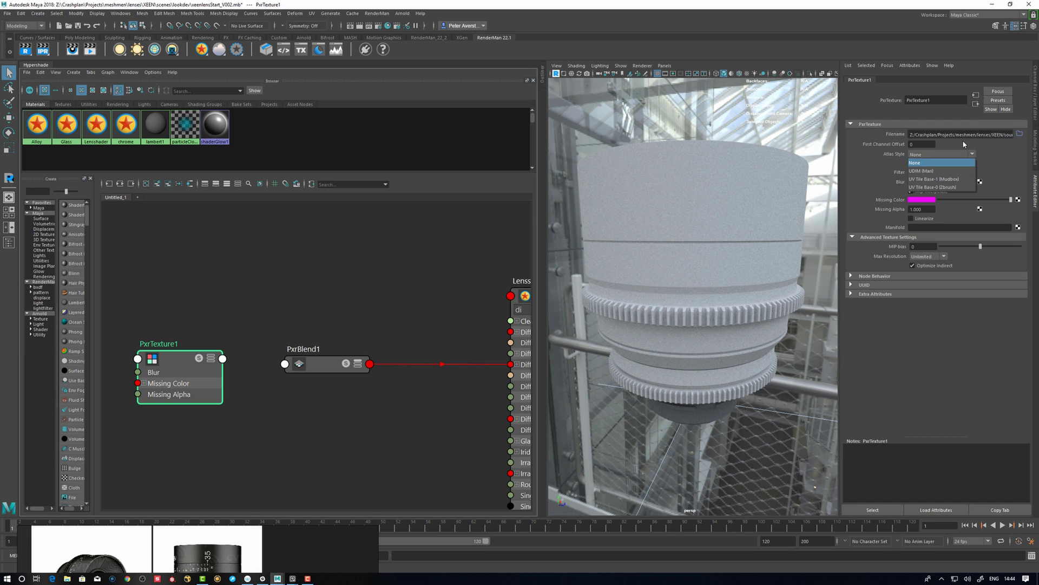
drag(957, 134, 997, 135)
click(987, 138)
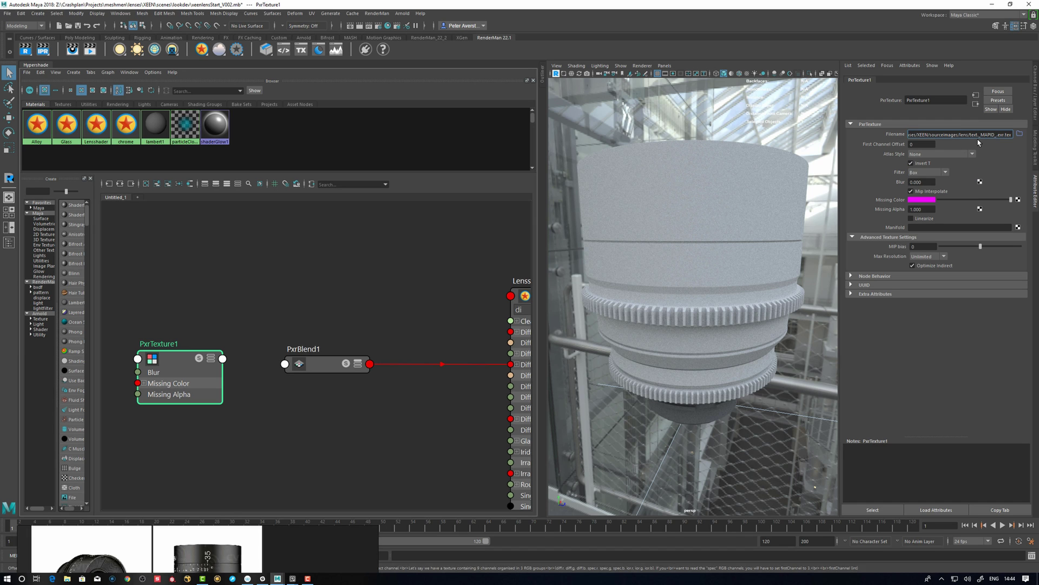
click(934, 154)
click(929, 168)
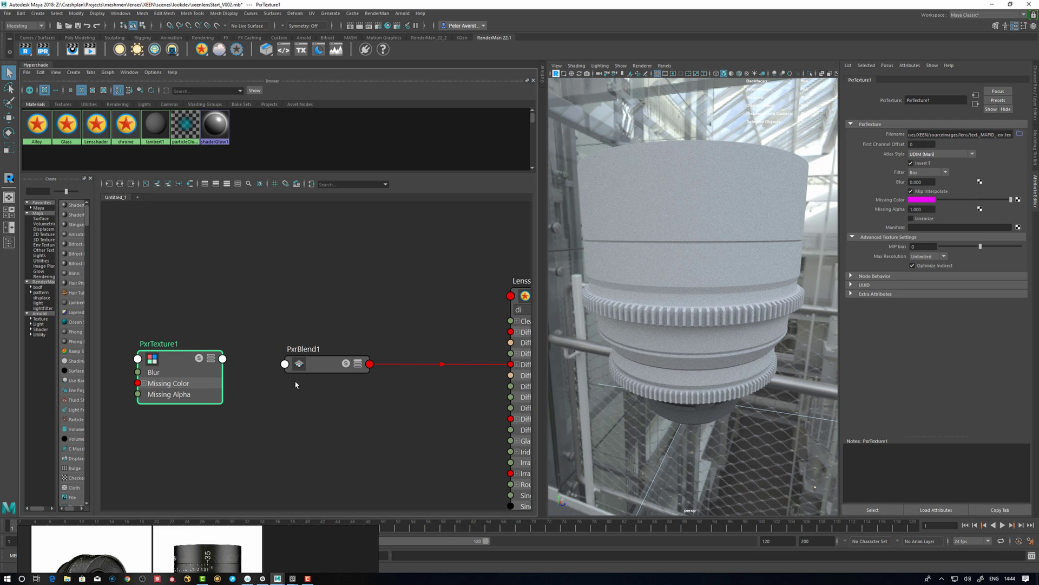
Expand the PxrTexture node and connect its Result R output to the Top A input of PxrBlend
drag(183, 363, 180, 366)
drag(320, 365, 322, 362)
click(205, 374)
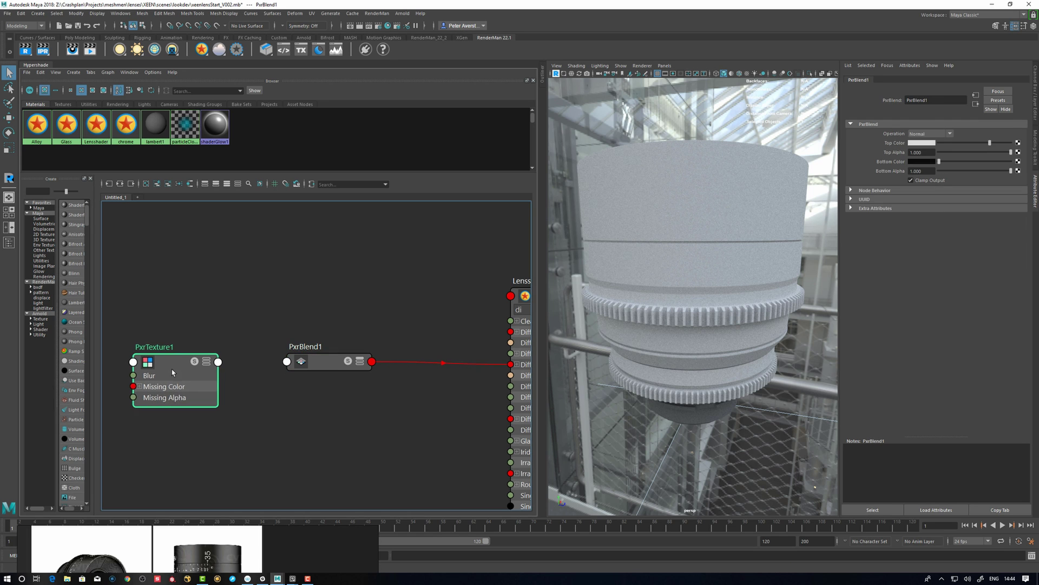
key(3)
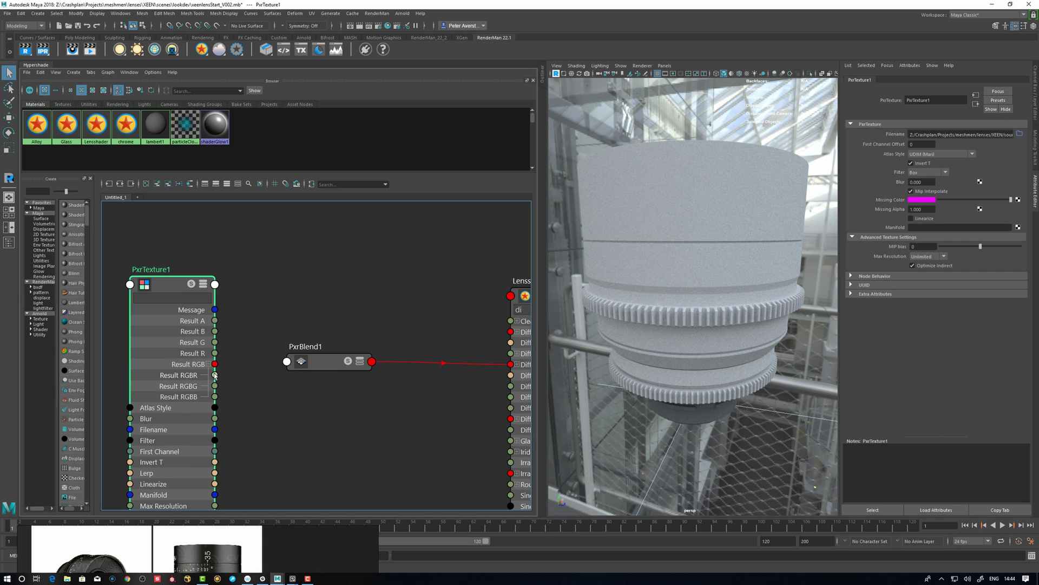
drag(210, 355, 287, 362)
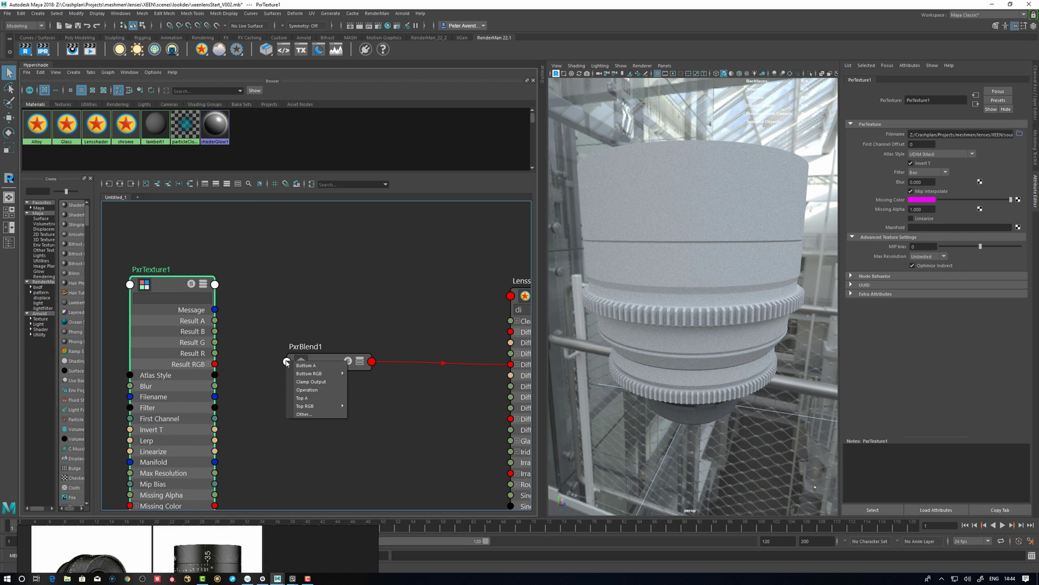
click(307, 401)
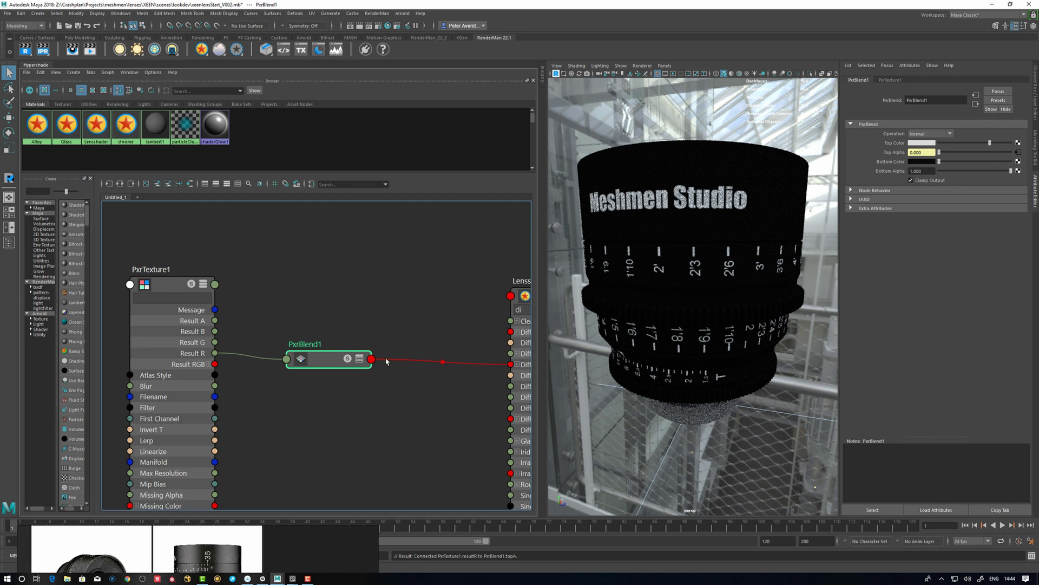
Try red, teal green and purple as the PxrBlend node's Top Color and return it to light grey
alt+drag(593, 345, 629, 345)
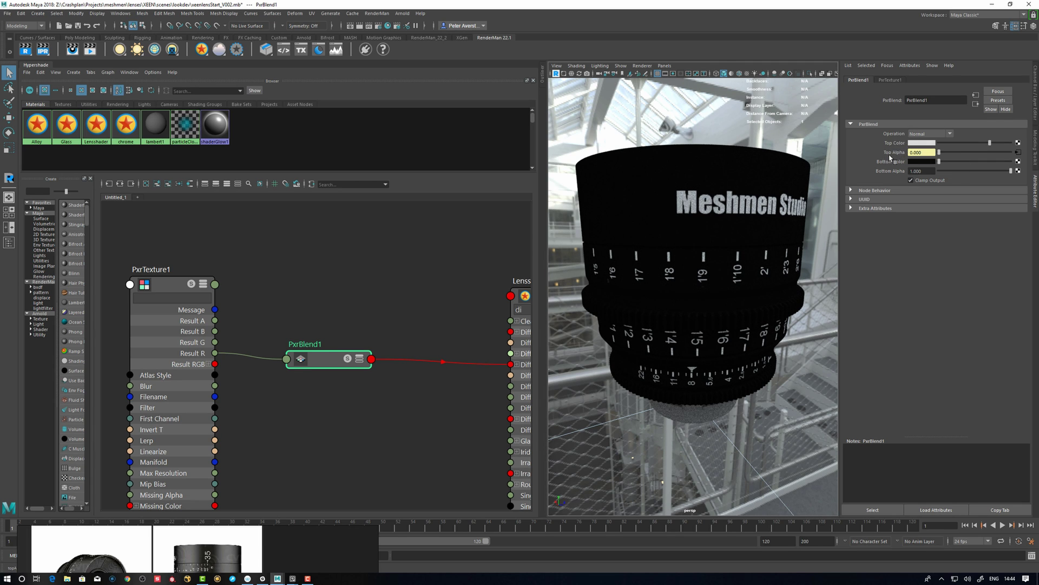
click(926, 143)
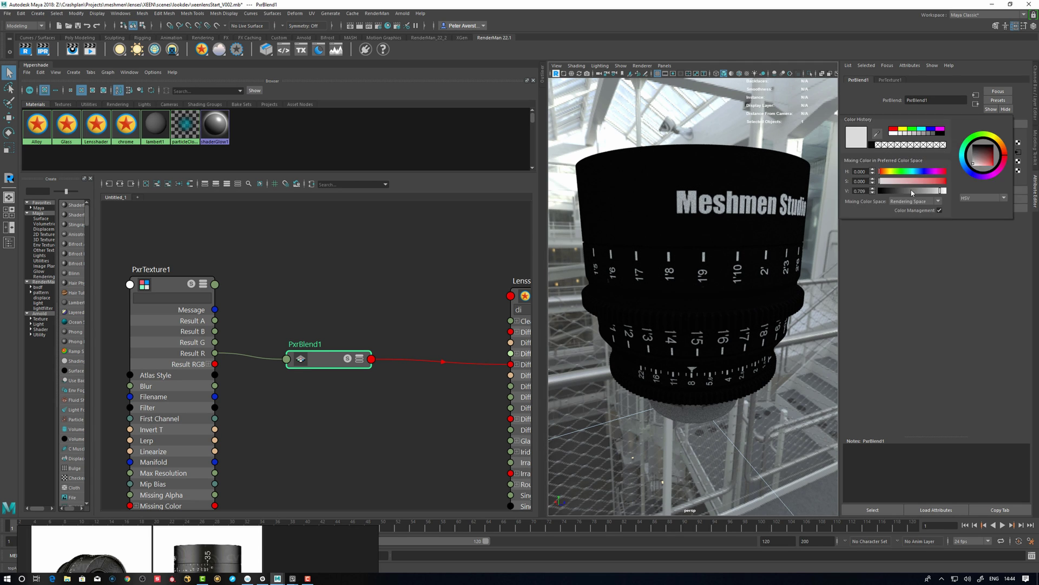
drag(934, 186, 947, 186)
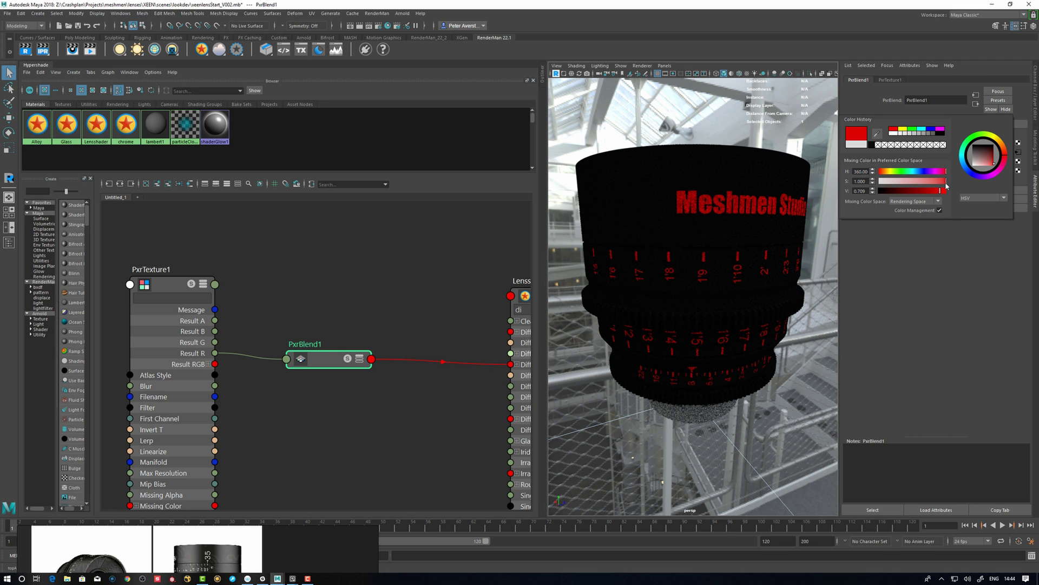
click(907, 173)
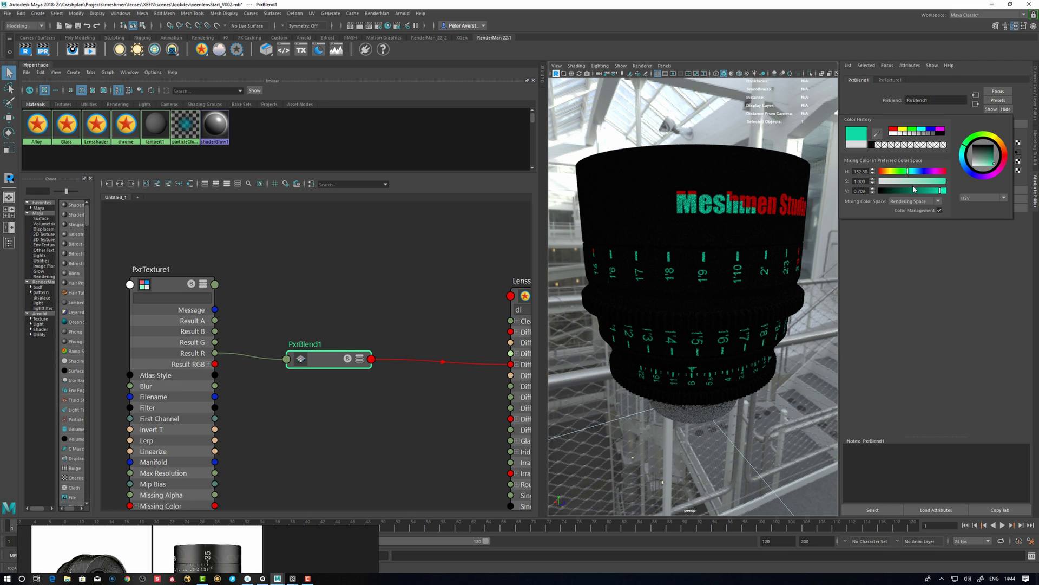
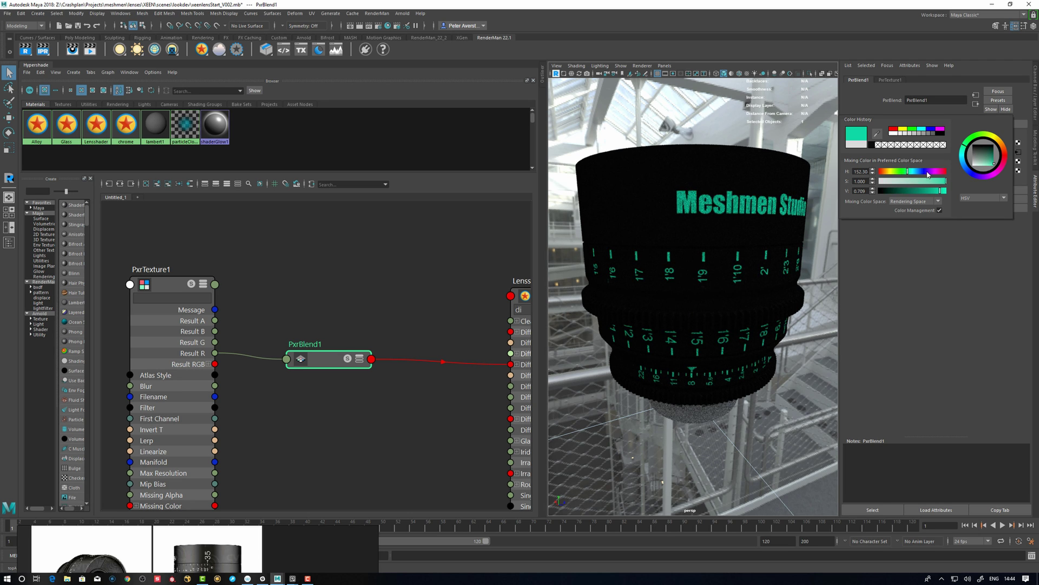
click(928, 172)
click(905, 182)
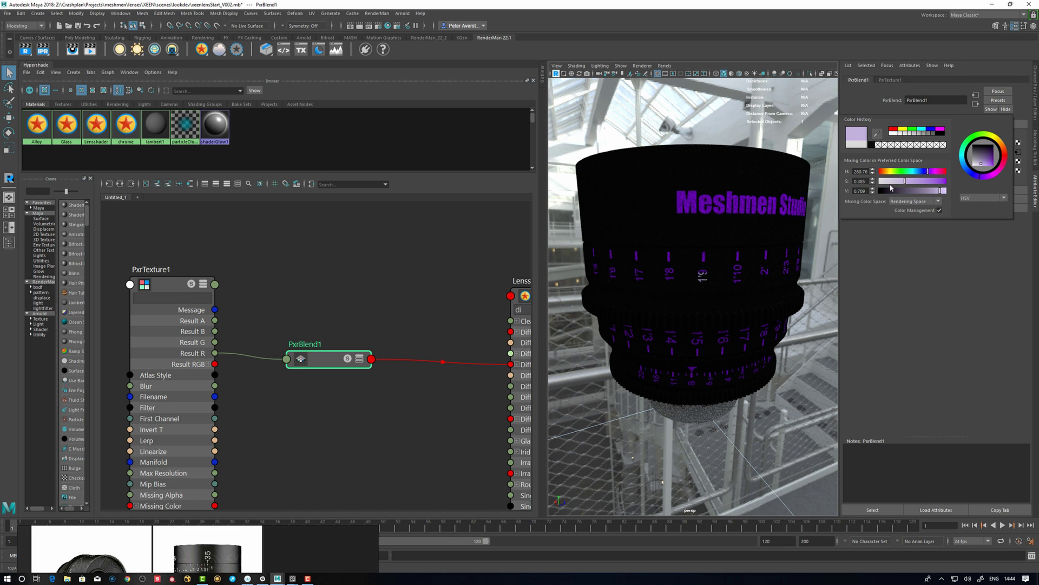
drag(890, 185, 846, 197)
alt+drag(683, 237, 631, 248)
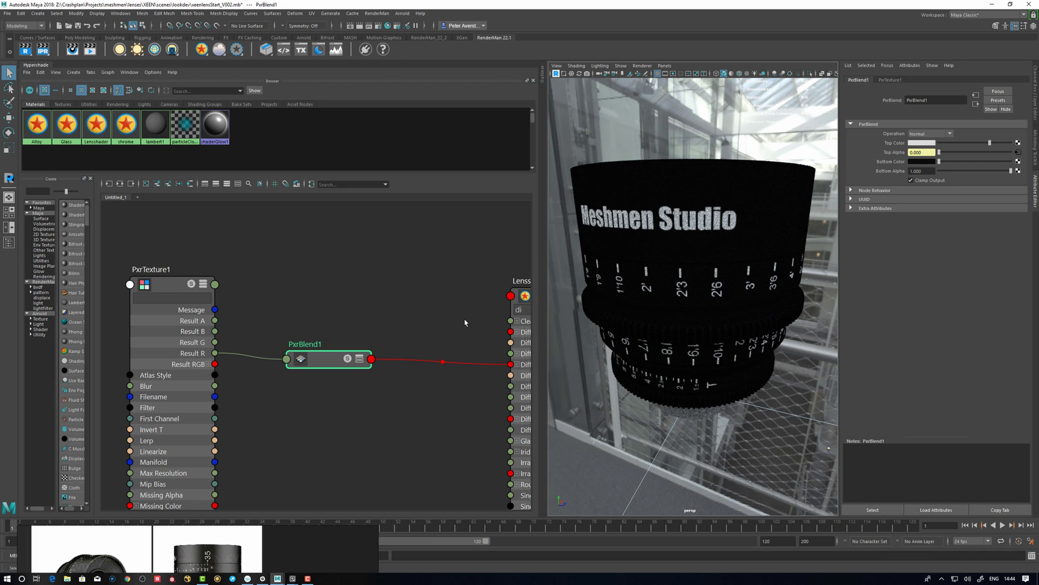
Give Lensshader's Primary Specular a nearly black Face Color, a mid-grey Edge Color and a Roughness of 0.317
middle_drag(476, 317, 389, 310)
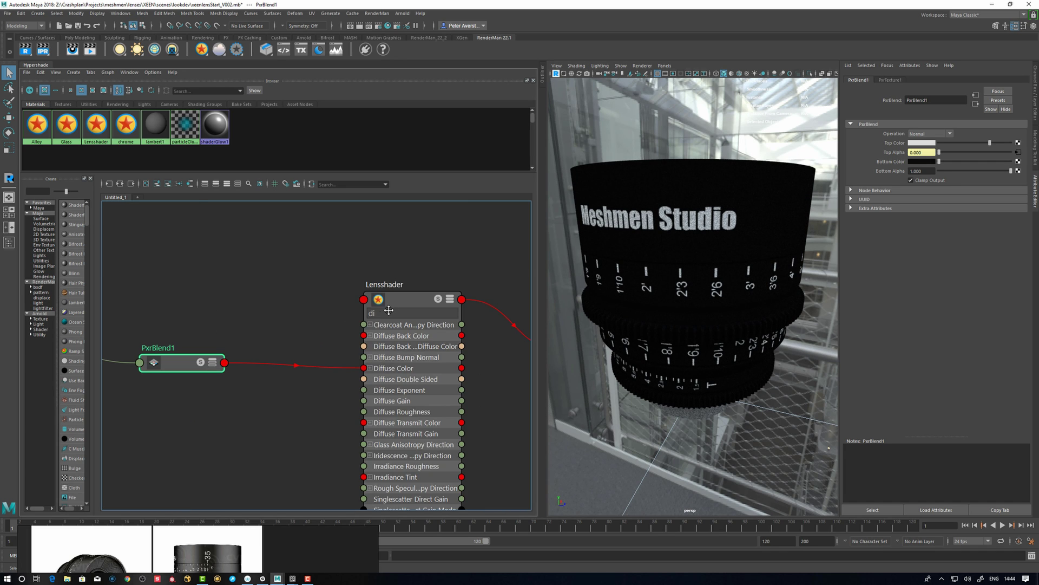
click(403, 302)
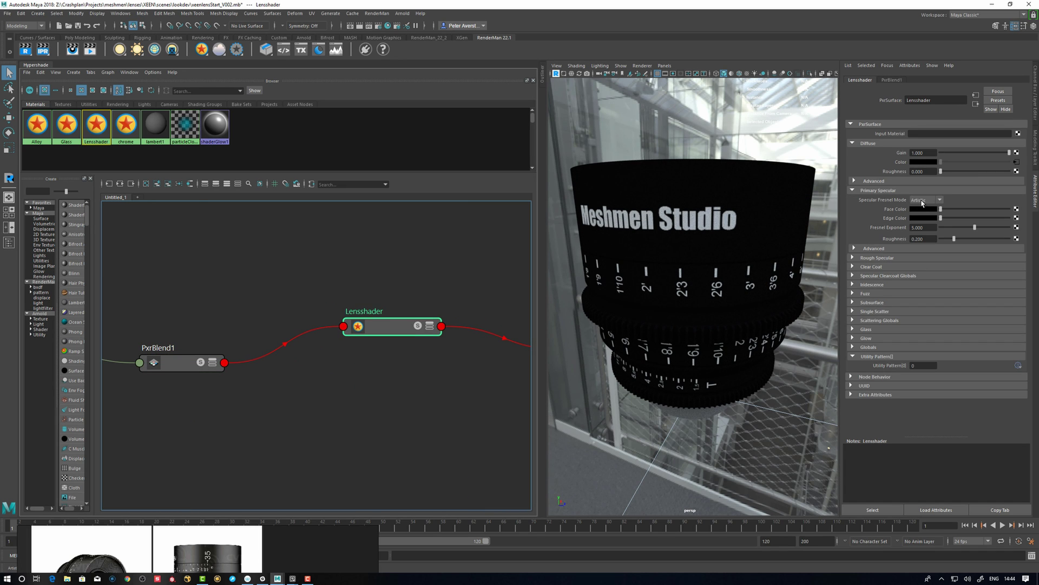
drag(941, 209, 958, 218)
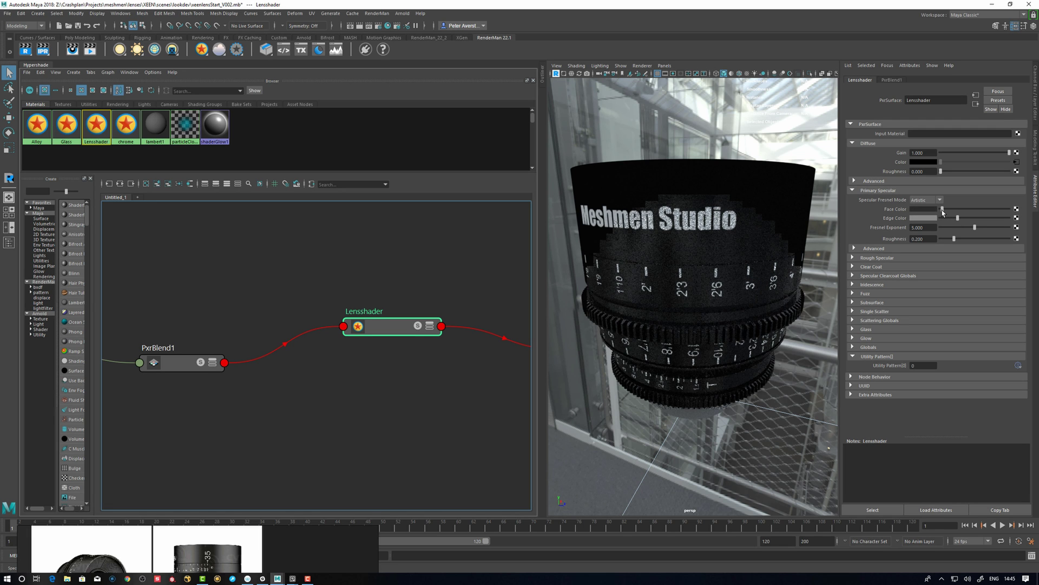
drag(958, 241, 962, 243)
Compare the rendered lens with the enlarged reference photos of the real lens
middle_drag(254, 561, 291, 548)
right_drag(291, 547, 344, 185)
scroll(336, 211, up, 7)
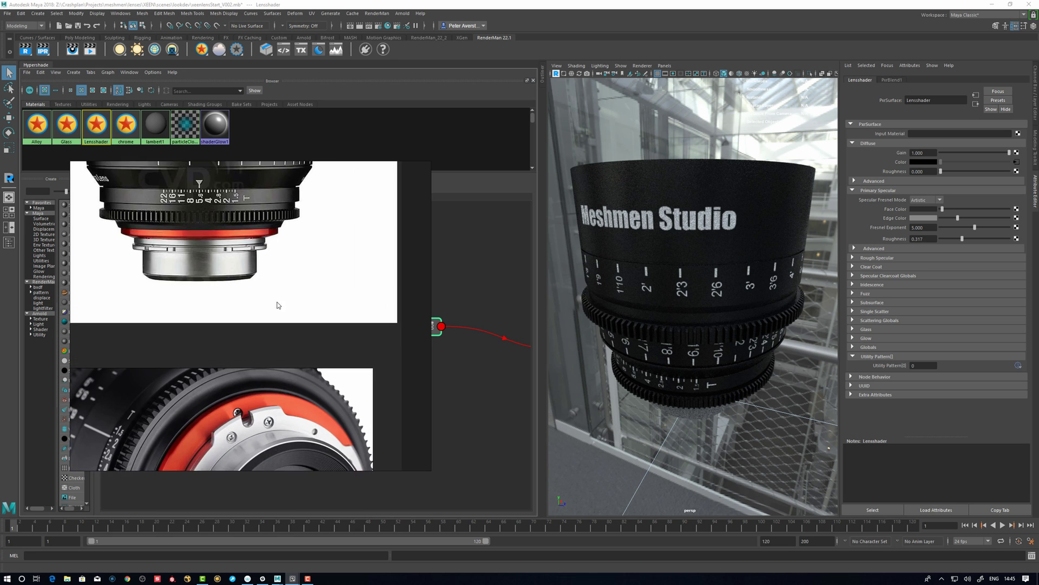
middle_drag(276, 292, 302, 443)
alt+drag(601, 333, 610, 332)
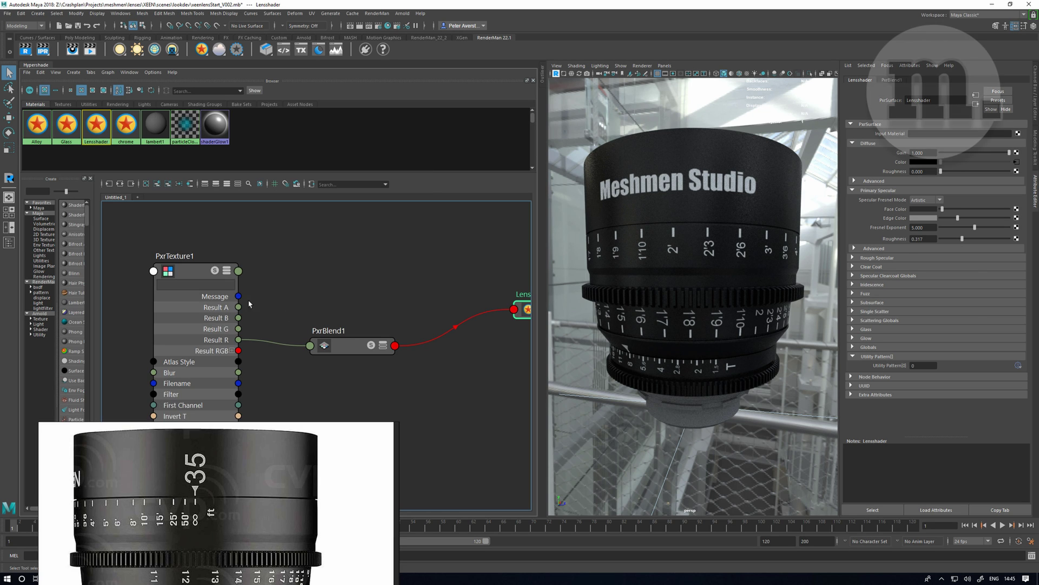
Collapse the PxrTexture node, preview its output alone on the lens, and move it level with PxrBlend
drag(171, 278, 160, 299)
key(1)
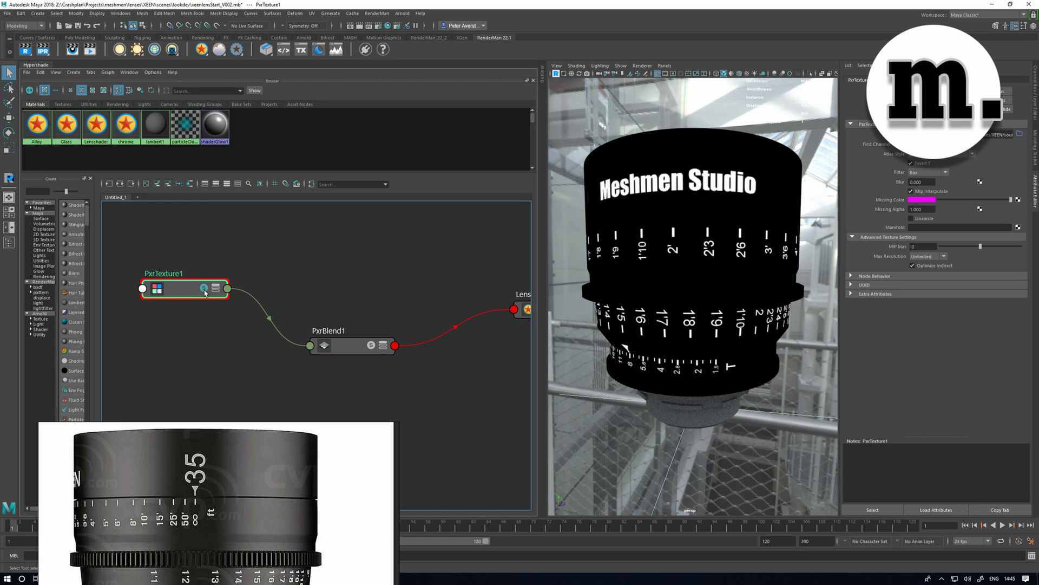
drag(204, 290, 198, 351)
Create a second PxrTexture node above the existing texture node in the shader graph
alt+middle_drag(213, 309, 221, 331)
key(Tab)
text(pxr)
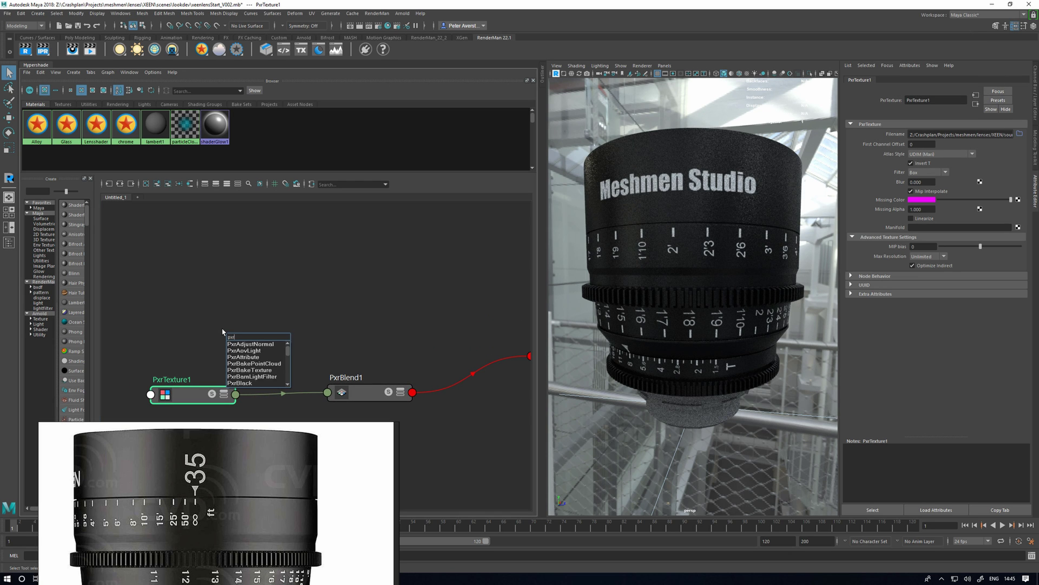
text(te)
key(Down)
key(Down)
key(Return)
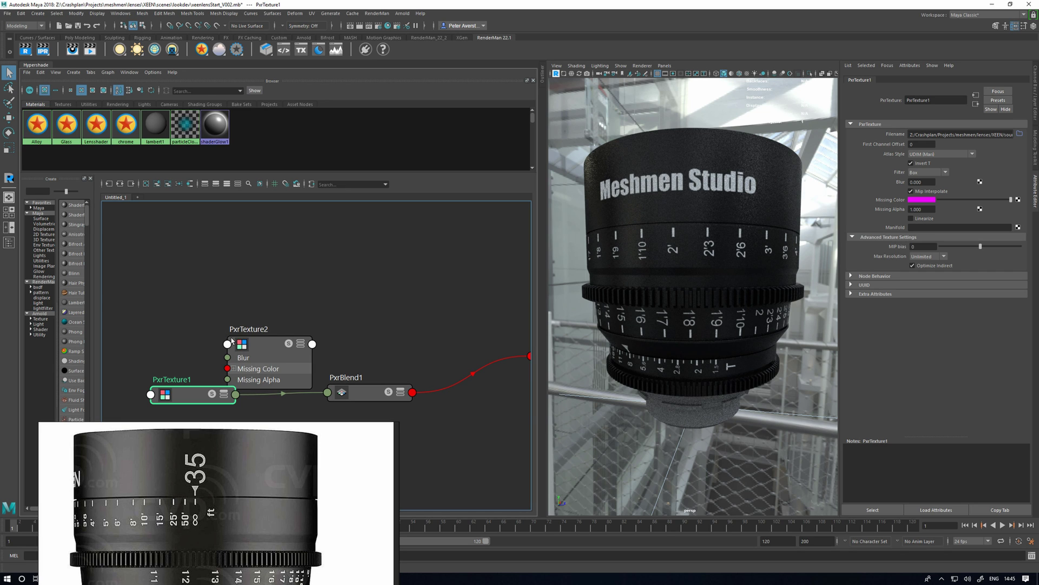
Place PxrTexture2 above PxrTexture1 and load ISO.1001.exr.tex as its texture file, checking the rendered lens surface
drag(267, 350, 190, 277)
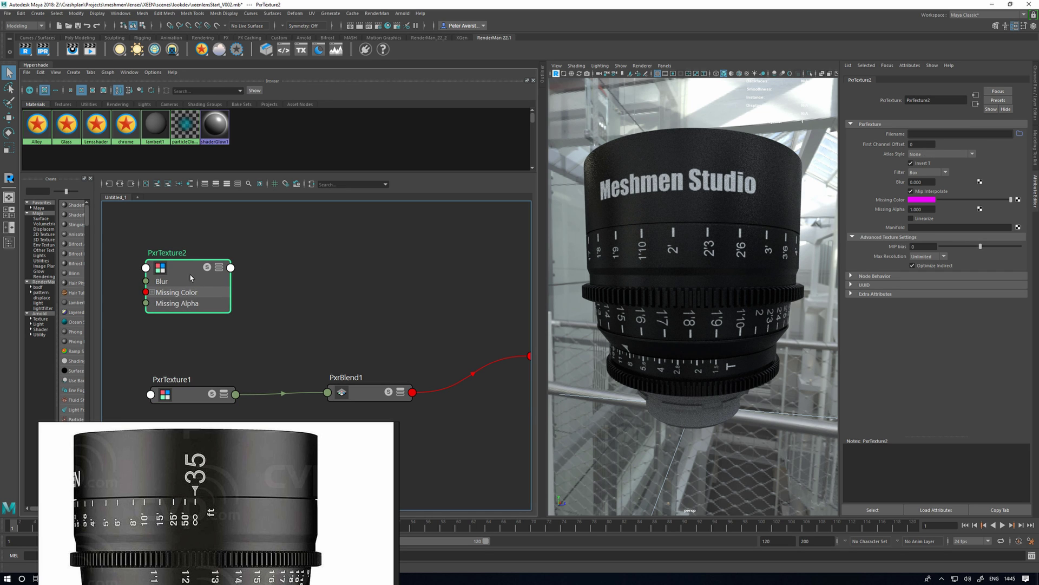
click(1019, 133)
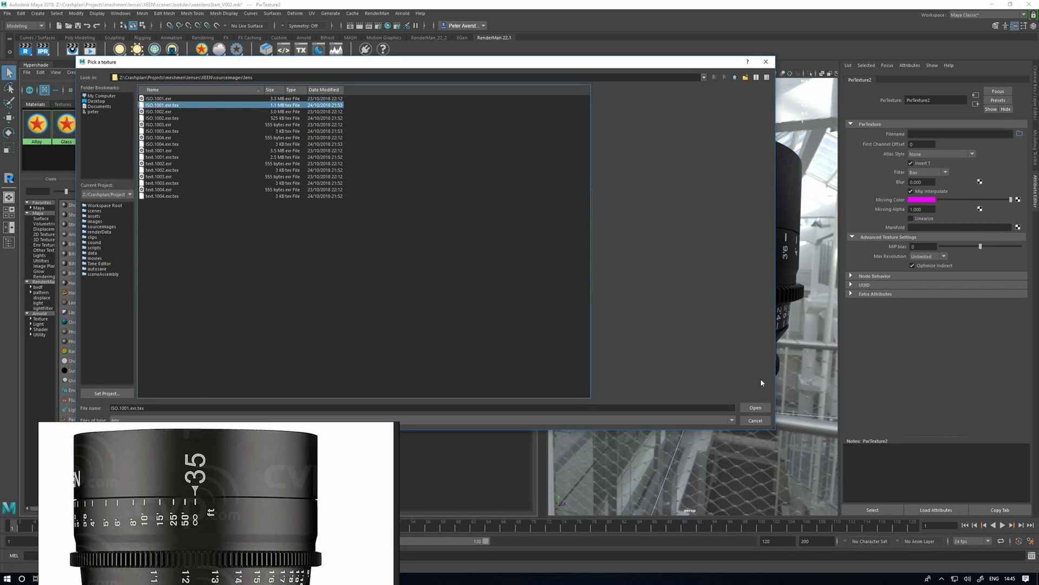
click(755, 407)
middle_drag(339, 327, 366, 292)
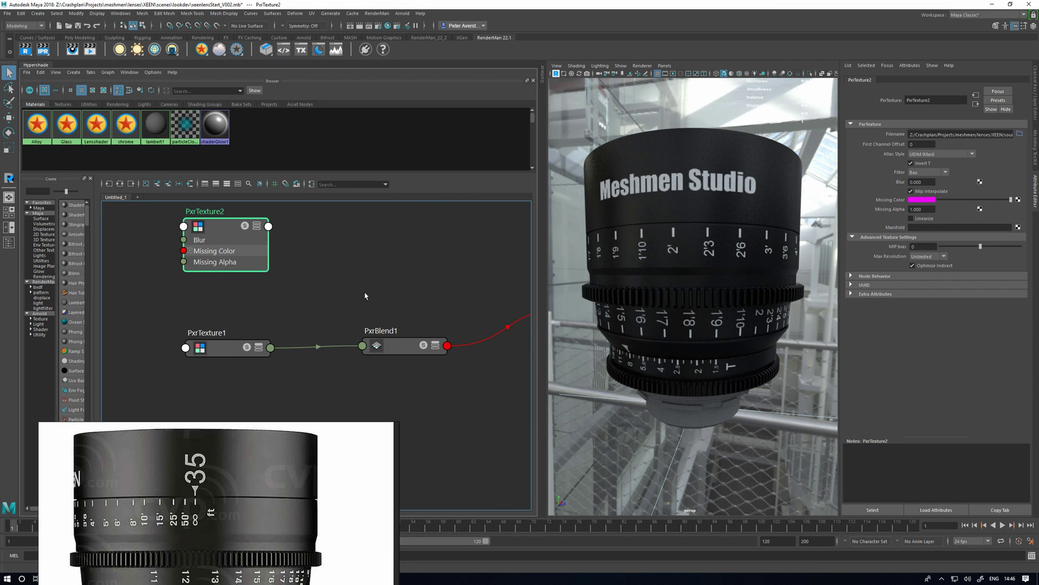
middle_drag(297, 396, 294, 391)
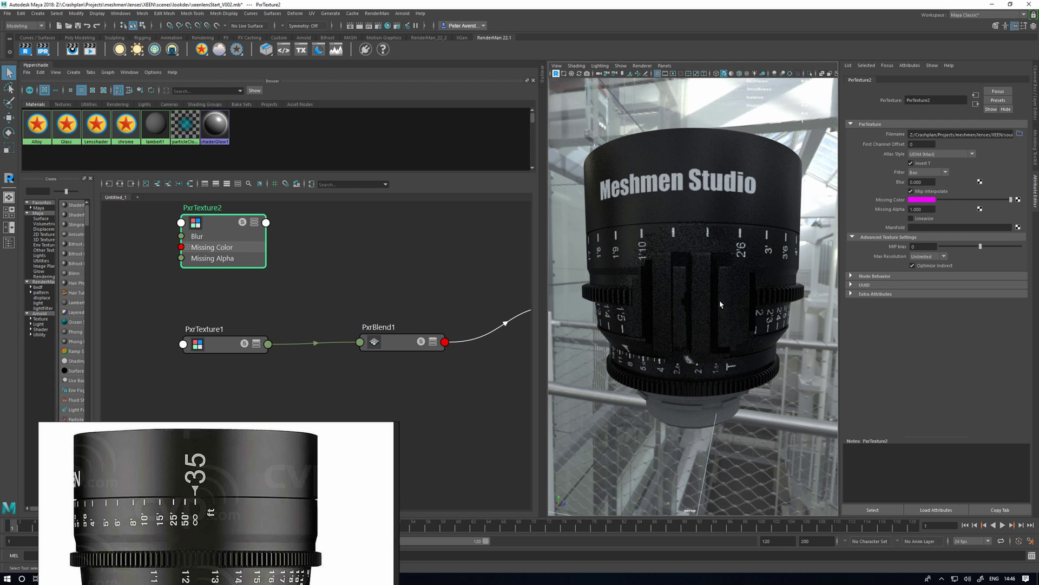
scroll(697, 269, up, 10)
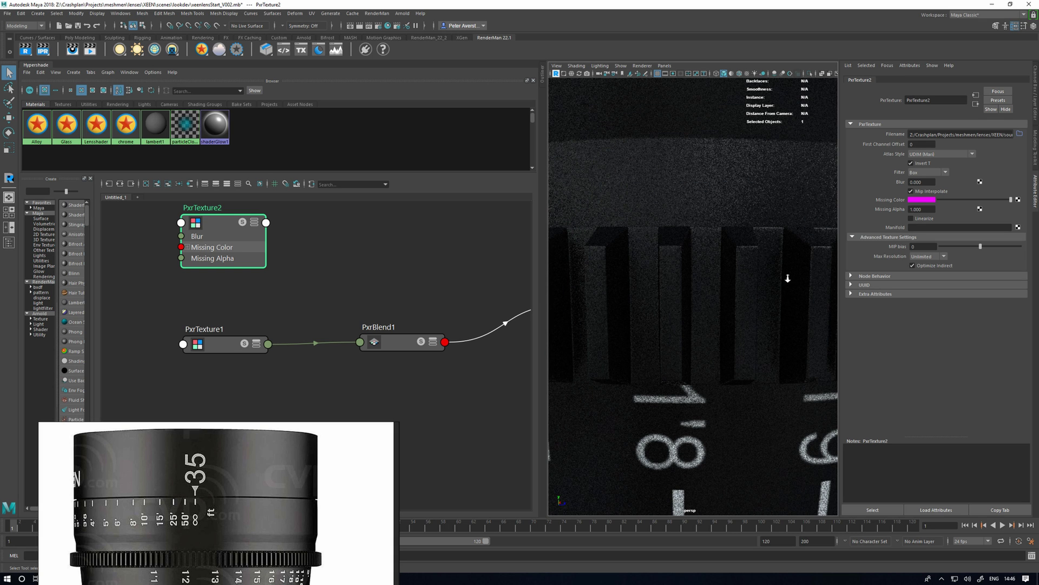
scroll(641, 267, down, 5)
alt+right_drag(667, 277, 687, 287)
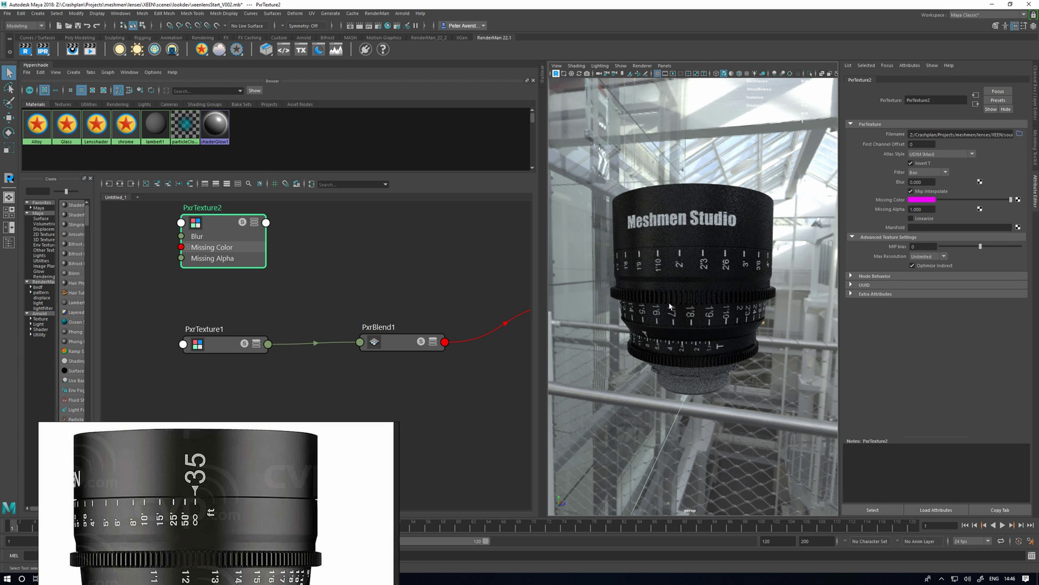
alt+right_drag(637, 245, 639, 242)
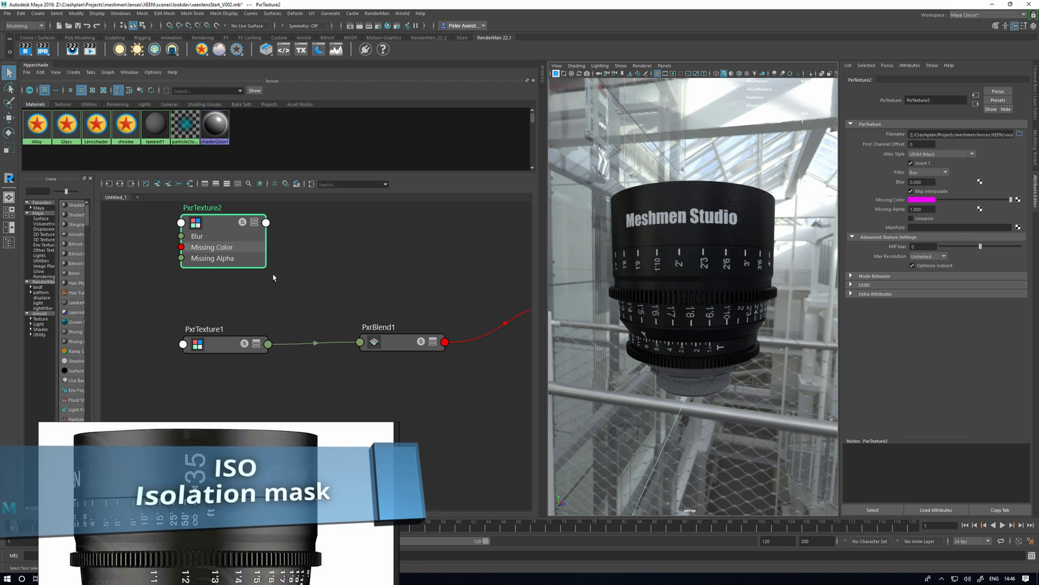
Create a PxrBump node between PxrTexture2 and Lensshader, above PxrBlend
drag(236, 240, 234, 253)
alt+middle_drag(348, 264, 294, 297)
key(Tab)
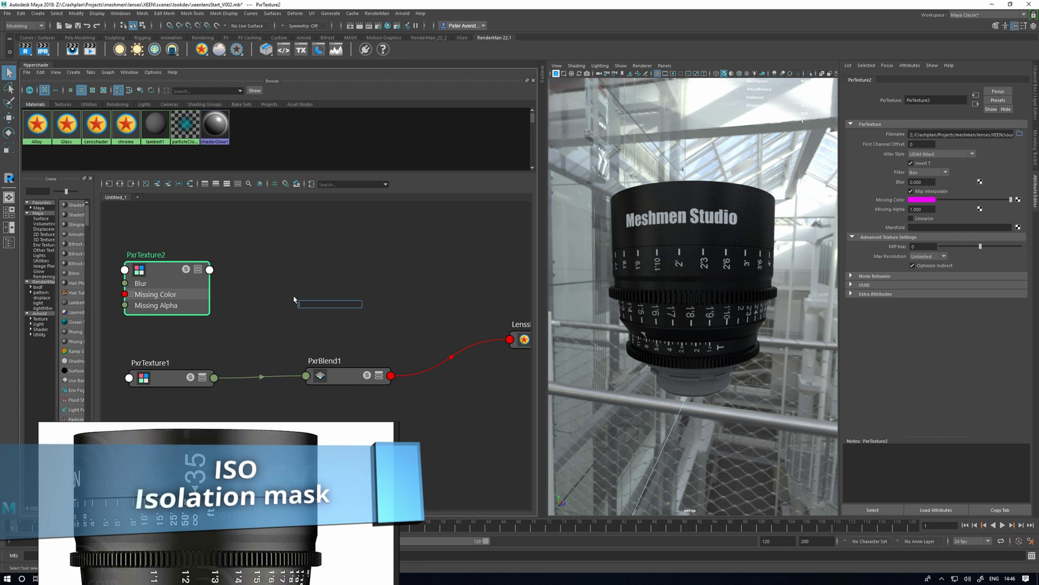
text(pxrbump)
key(Return)
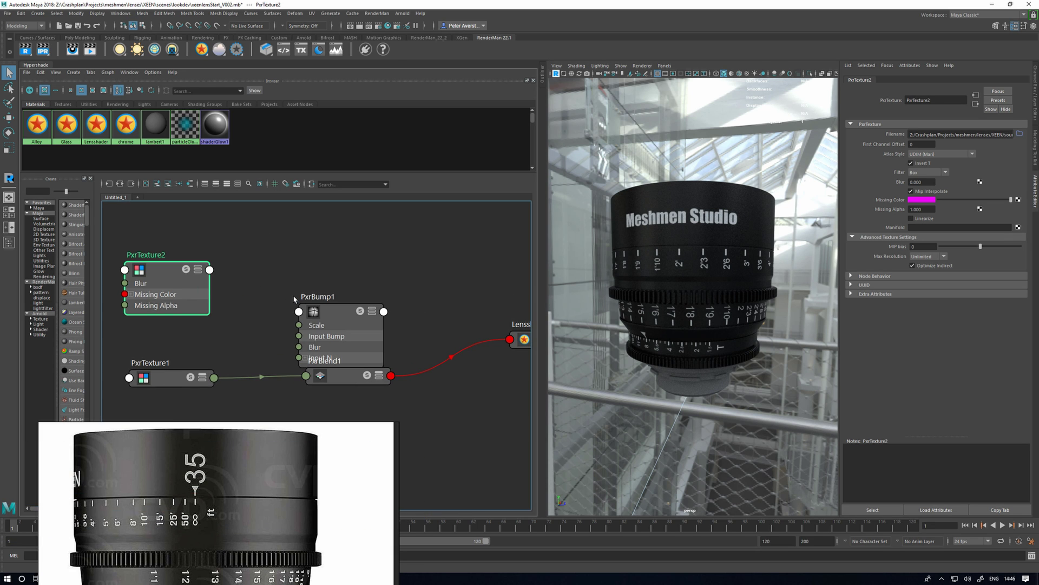
drag(329, 308, 319, 281)
Filter Lensshader's attributes by "bum", connect PxrBump's Result N to Bump Normal, and collapse the PxrBump node
key(3)
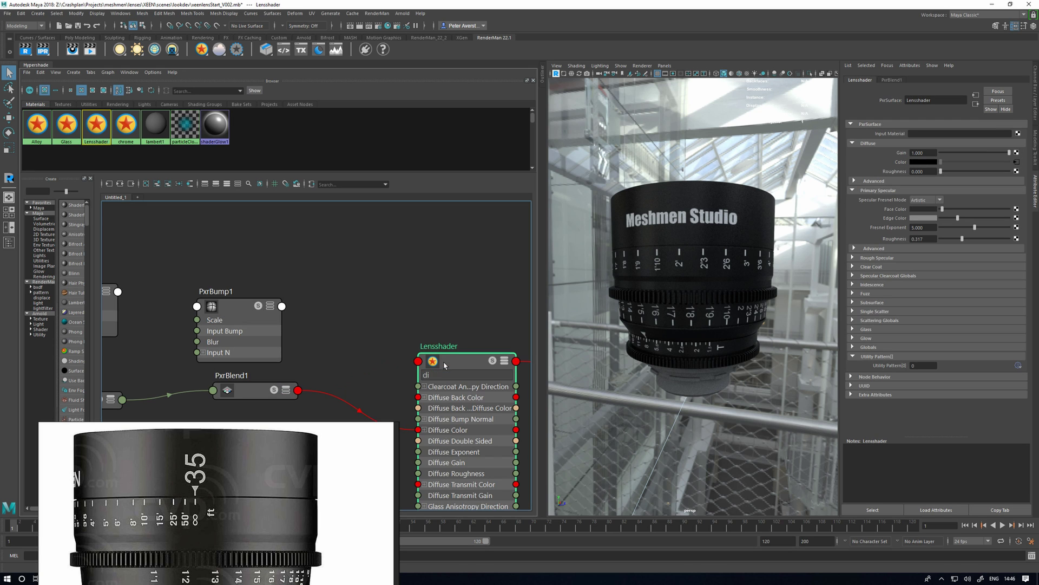
scroll(454, 367, down, 2)
text(bum)
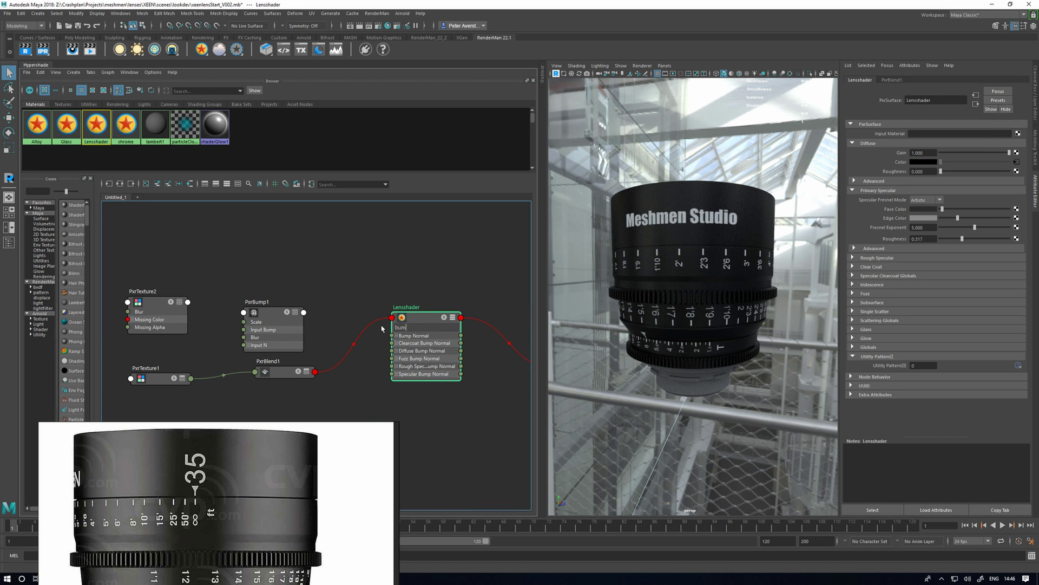
drag(270, 314, 264, 304)
key(3)
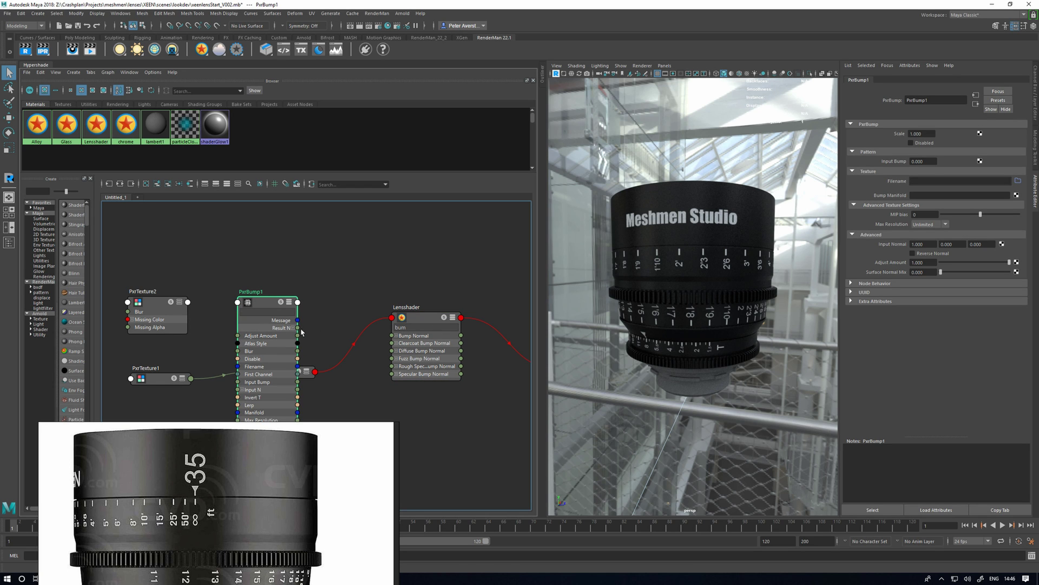
drag(299, 329, 393, 335)
key(1)
drag(282, 307, 311, 311)
key(BackSpace)
click(259, 315)
click(295, 309)
key(1)
Create a PxrVoronoise node above PxrTexture2 in the shader graph
alt+middle_drag(217, 308, 313, 304)
scroll(316, 296, up, 4)
scroll(301, 302, down, 2)
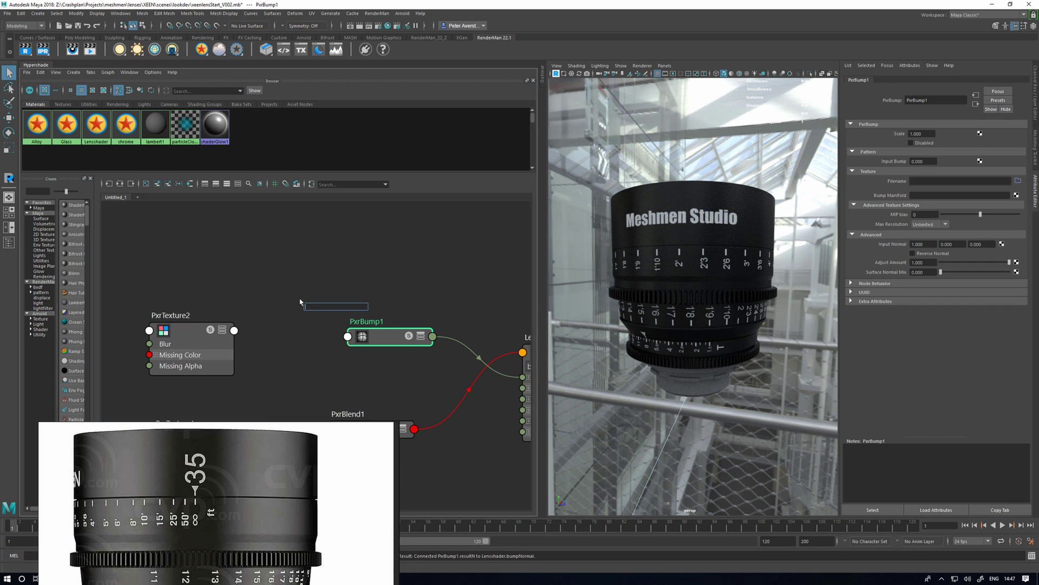
text(p)
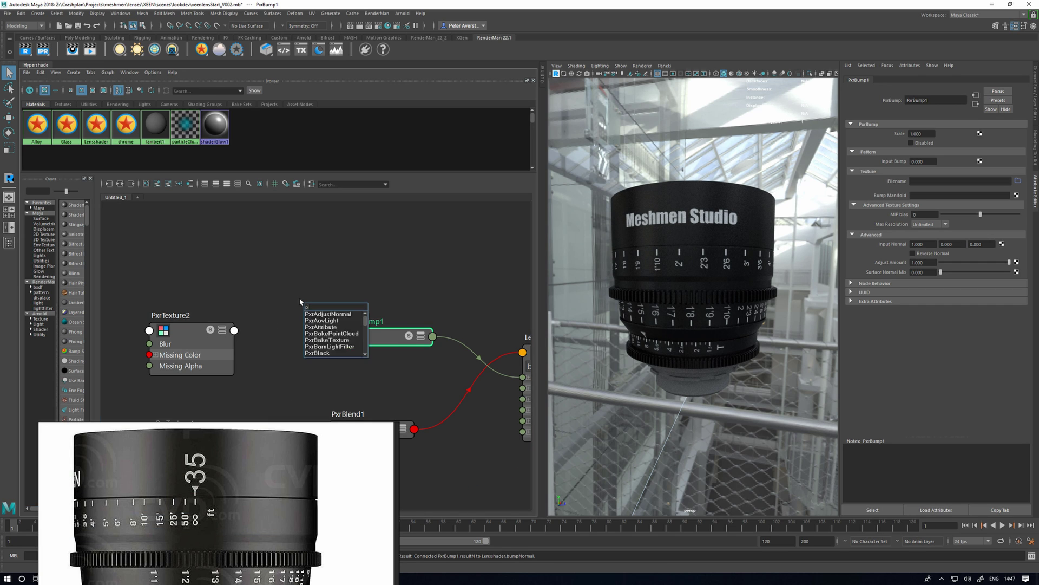
text(xrv)
key(Down)
key(Down)
key(Down)
key(Down)
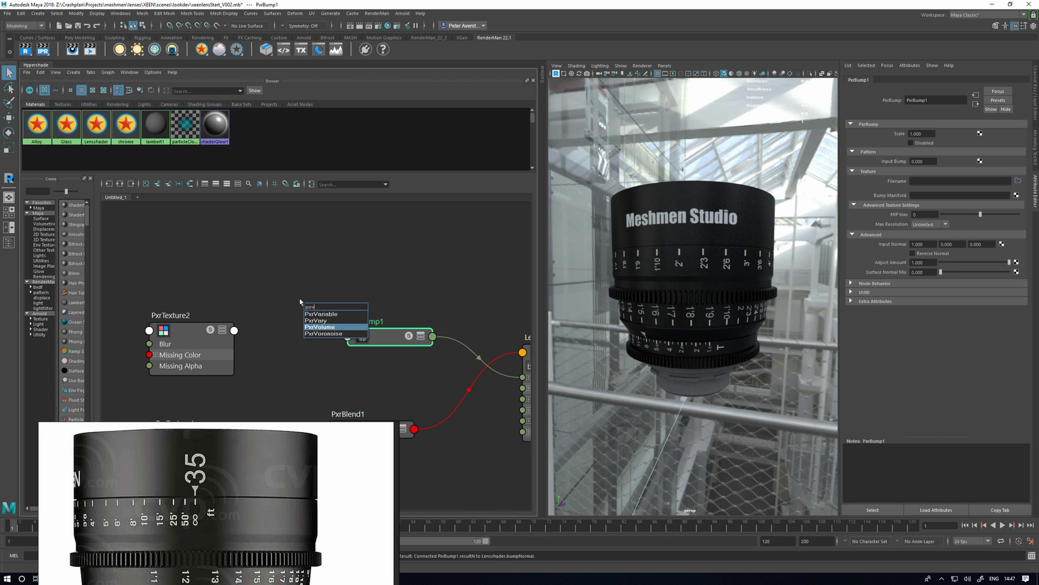
key(Return)
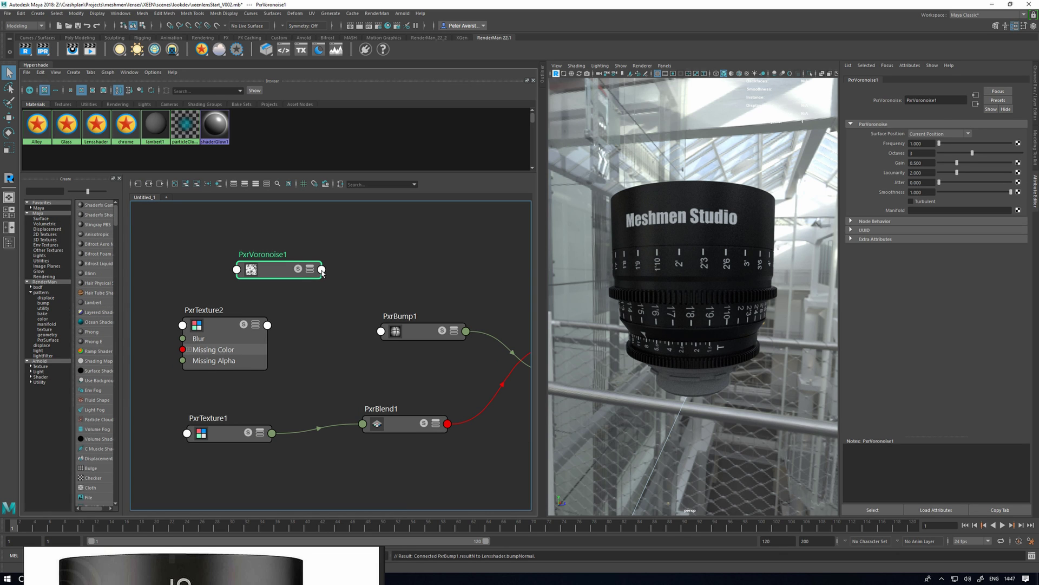
Connect PxrVoronoise's Result F to PxrBump's Input Bump and preview the noise output alone on the lens
click(322, 270)
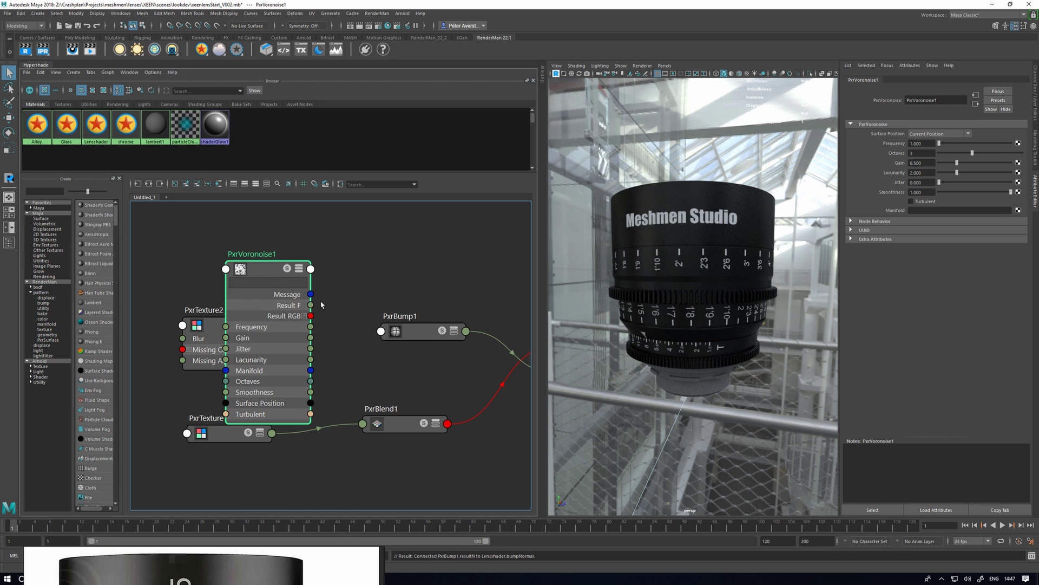
drag(311, 304, 381, 331)
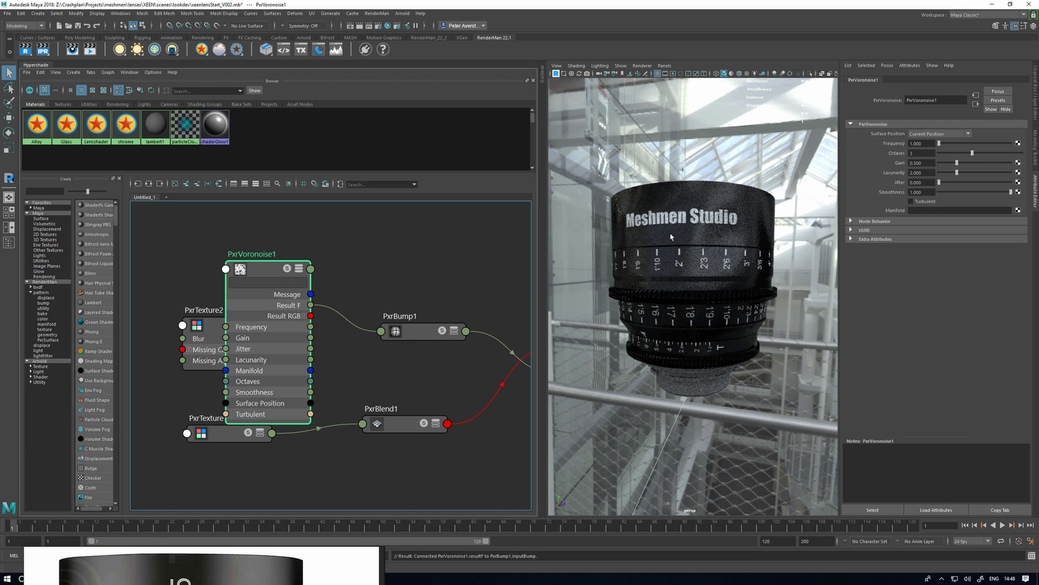
click(287, 269)
mouse_move(715, 298)
alt+mouse_down()
mouse_move(691, 297)
mouse_move(709, 296)
alt+mouse_up()
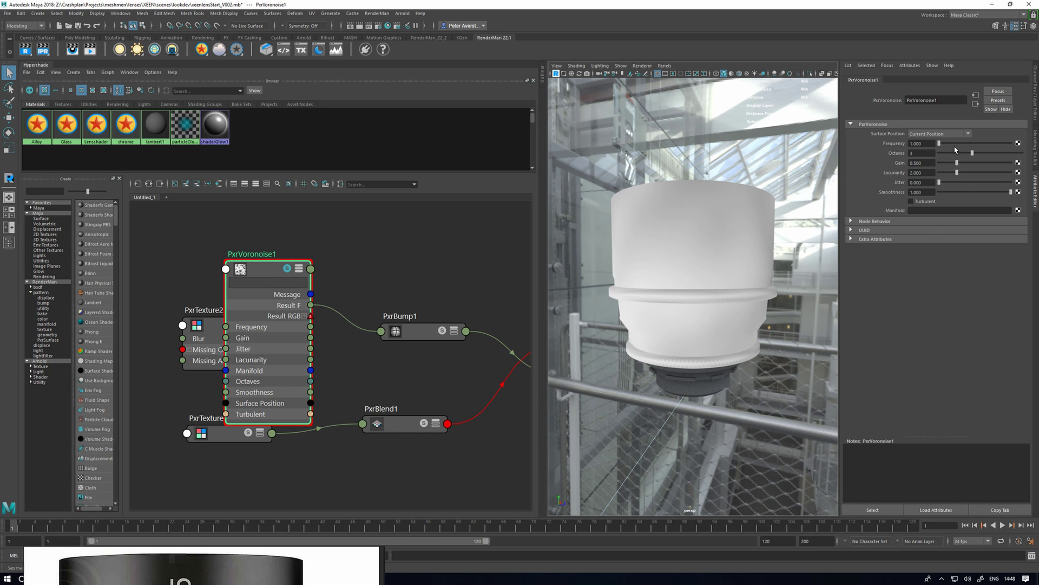
Set PxrVoronoise's Frequency to 10, Lacunarity to 8, Jitter to 0.743 and Smoothness to 0.943
drag(949, 146, 1013, 145)
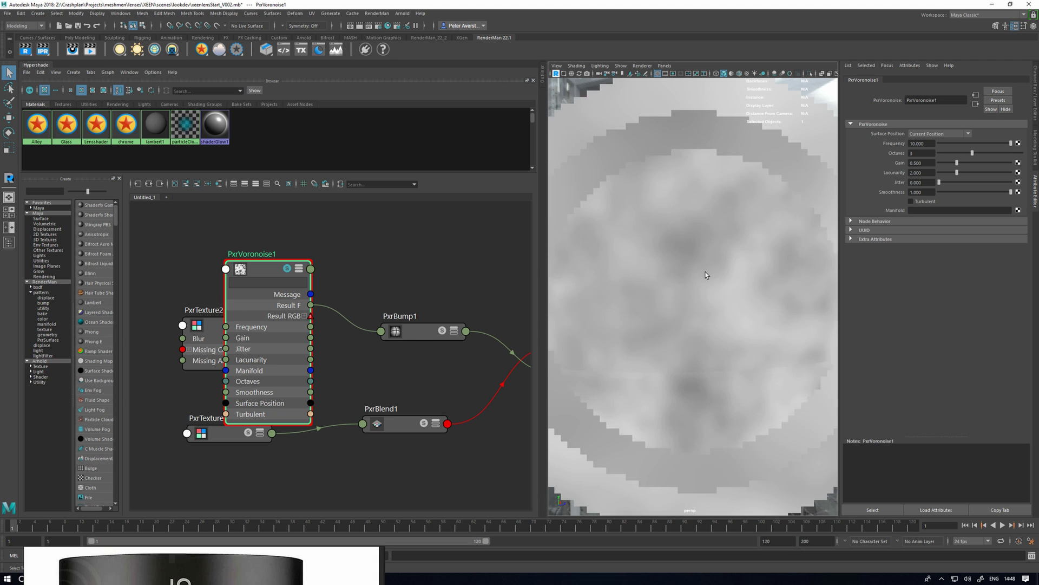
drag(957, 172, 1009, 177)
click(1007, 192)
click(982, 184)
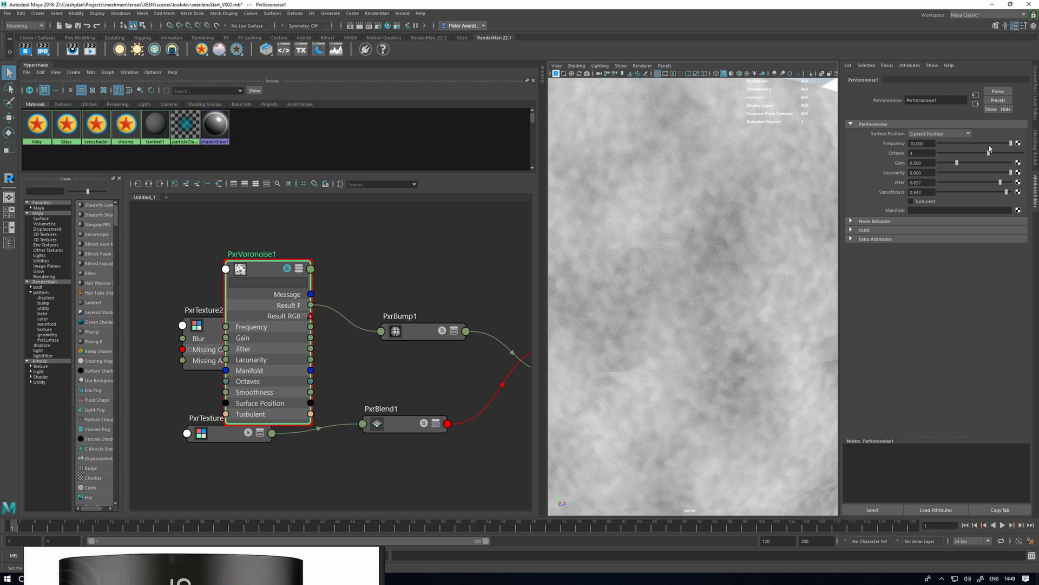
drag(1001, 183, 1010, 187)
click(992, 187)
Refine the PxrVoronoise pattern with Octaves at 6 and Gain at 1.794
alt+right_drag(700, 289, 603, 282)
alt+right_drag(632, 323, 667, 325)
click(985, 144)
click(1009, 143)
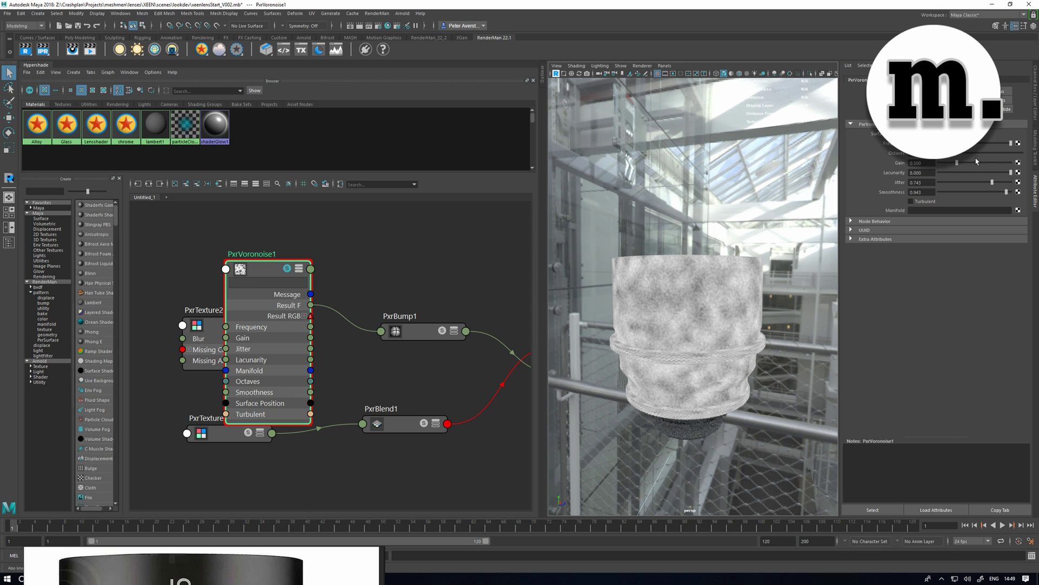
click(990, 163)
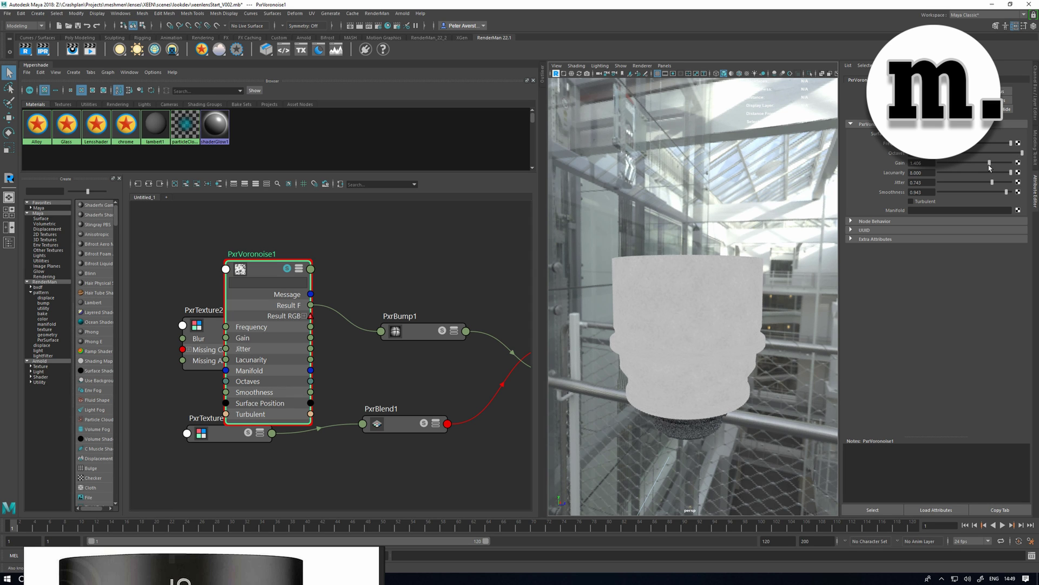
scroll(694, 264, up, 5)
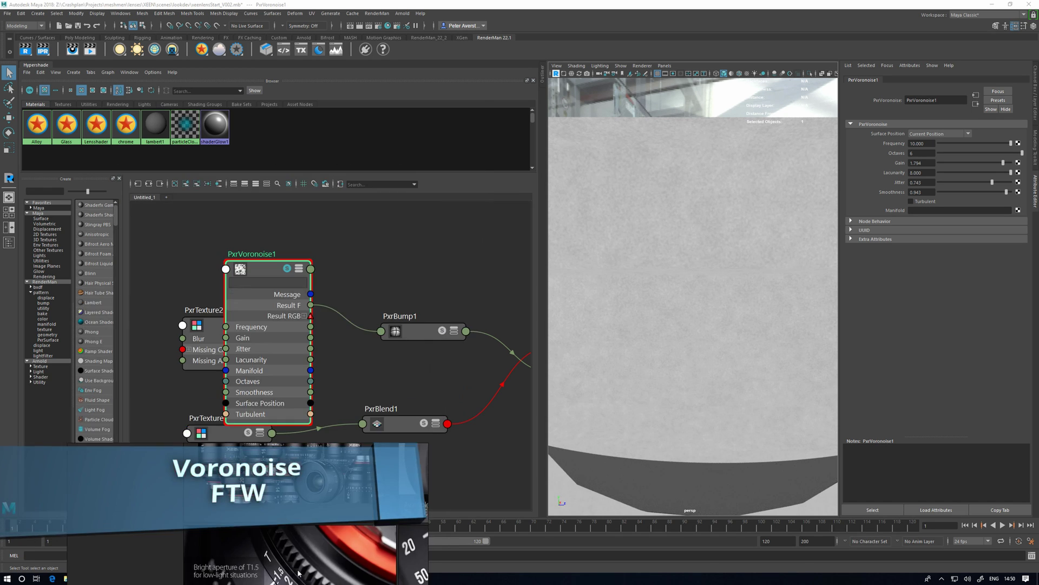
Reposition PxrVoronoise and PxrBump slightly and end the isolated noise preview to render the full lens shader
drag(286, 275, 279, 278)
drag(406, 325, 408, 326)
click(281, 275)
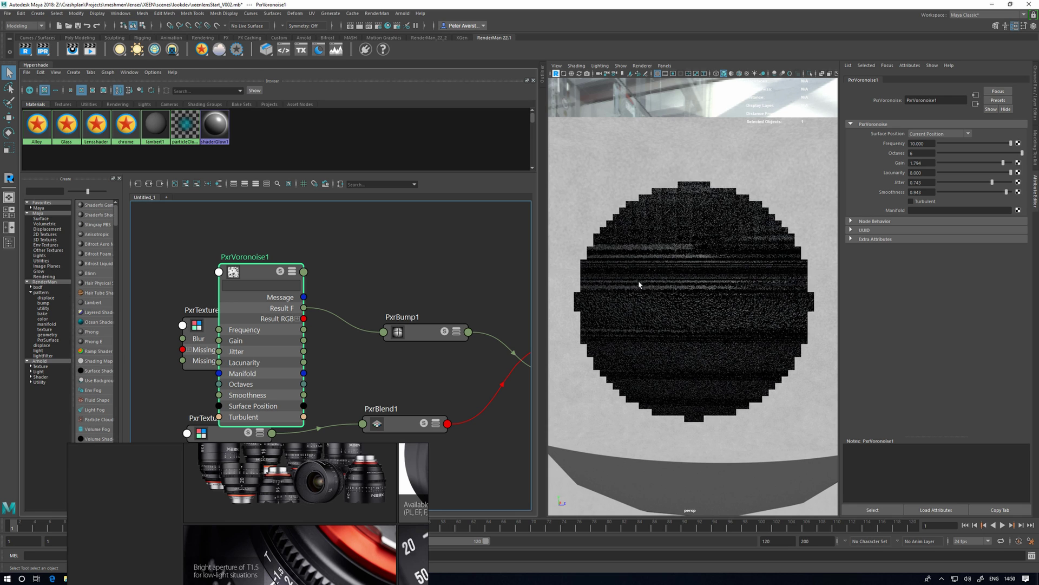
alt+right_drag(705, 278, 619, 267)
scroll(619, 267, up, 2)
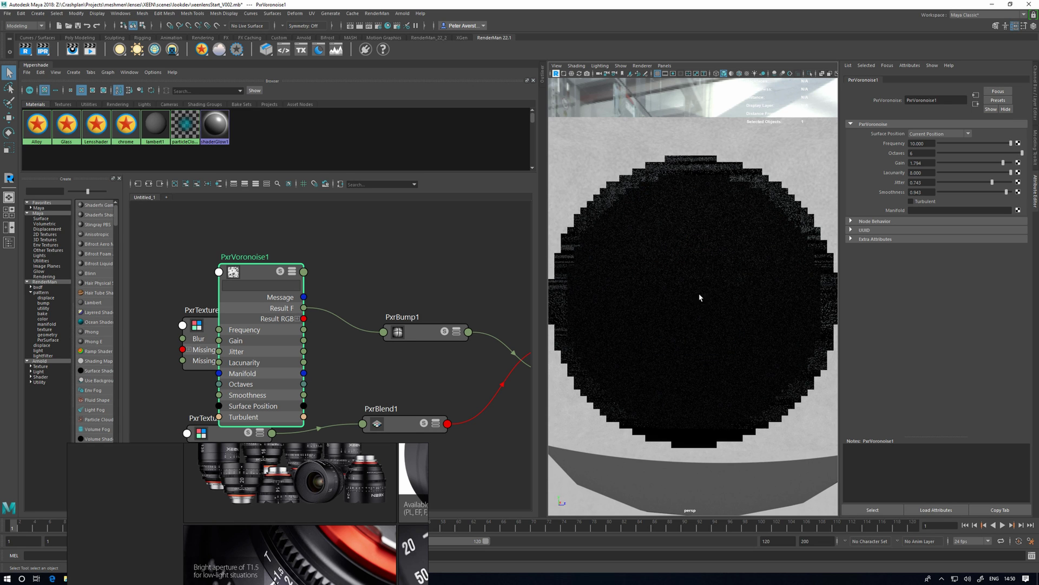
Collapse PxrVoronoise and reduce PxrBump's Scale to 0.002
click(437, 334)
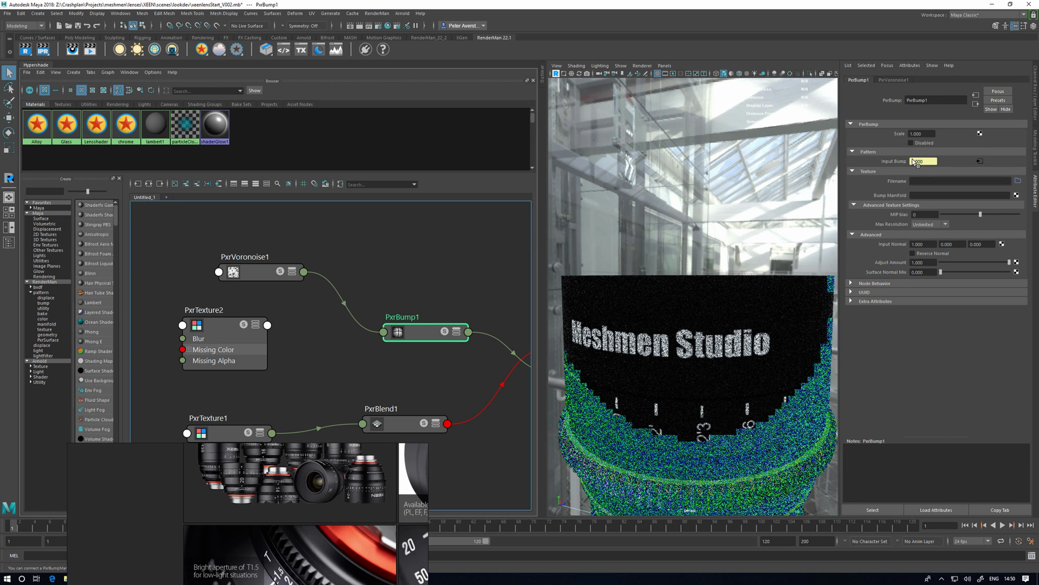
drag(925, 134, 890, 130)
text(0)
key(Return)
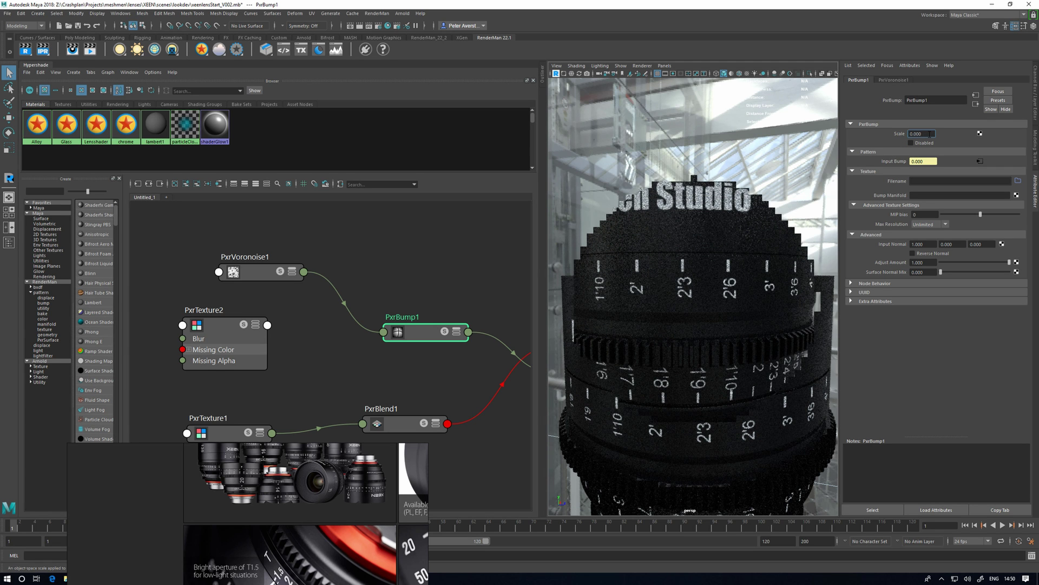
key(BackSpace)
text(1)
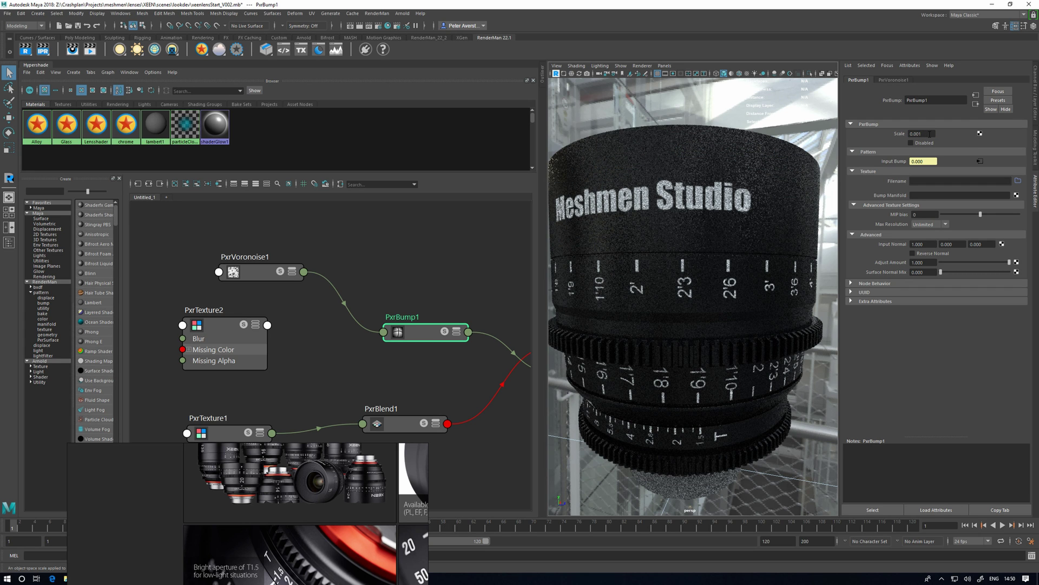
ctrl+drag(931, 134, 928, 136)
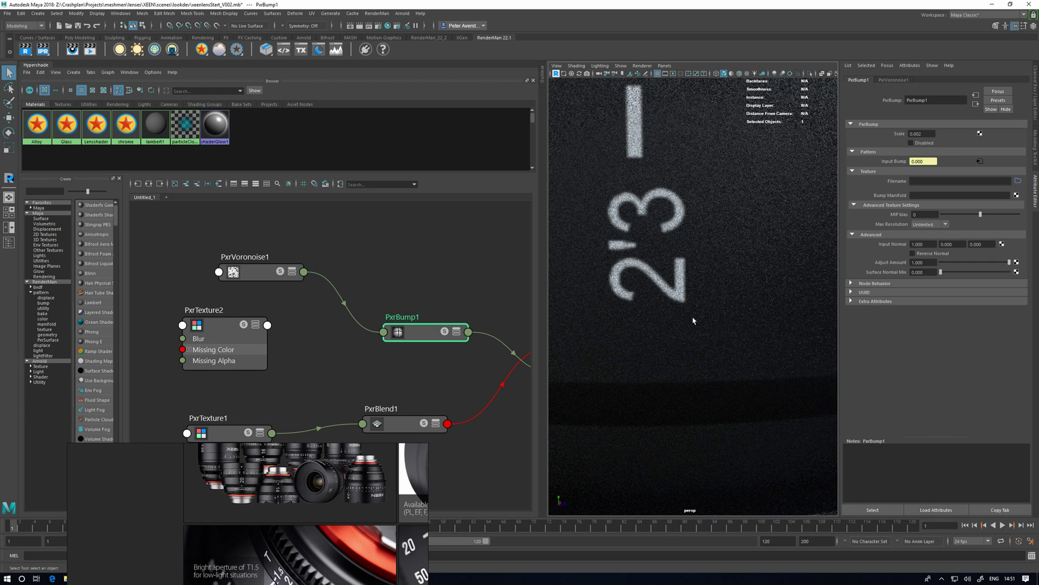
Create a PxrLayeredBlend node and arrange it with PxrVoronoise and PxrBump above the texture nodes
drag(415, 337, 442, 279)
click(269, 277)
drag(269, 276, 247, 265)
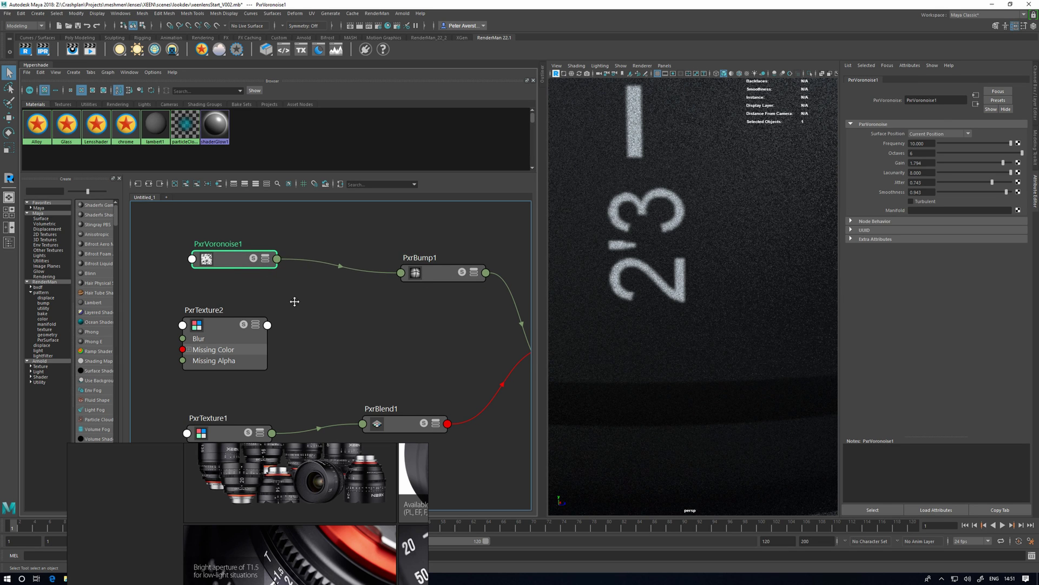
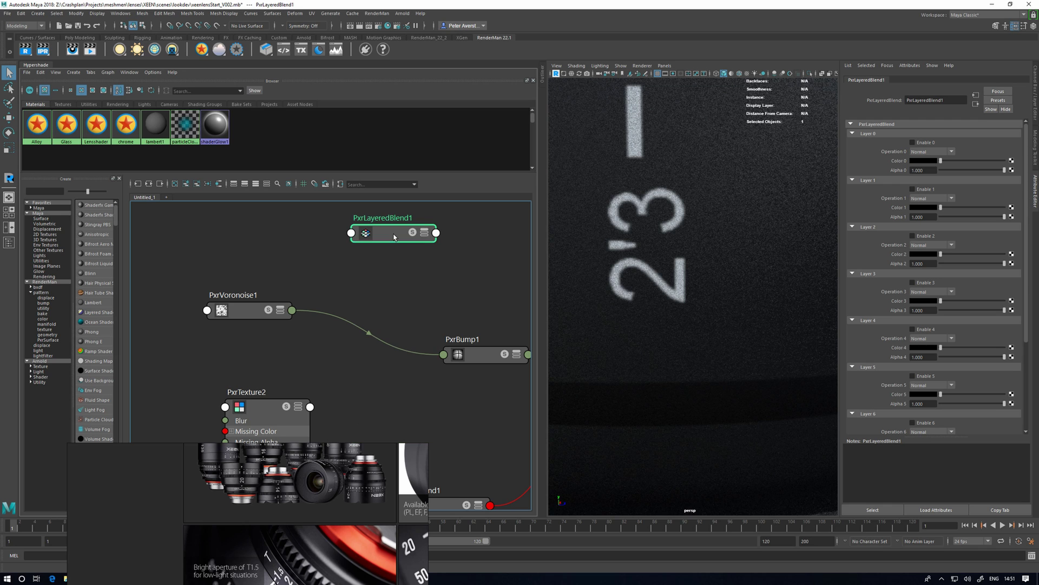
drag(394, 236, 379, 257)
drag(258, 315, 235, 318)
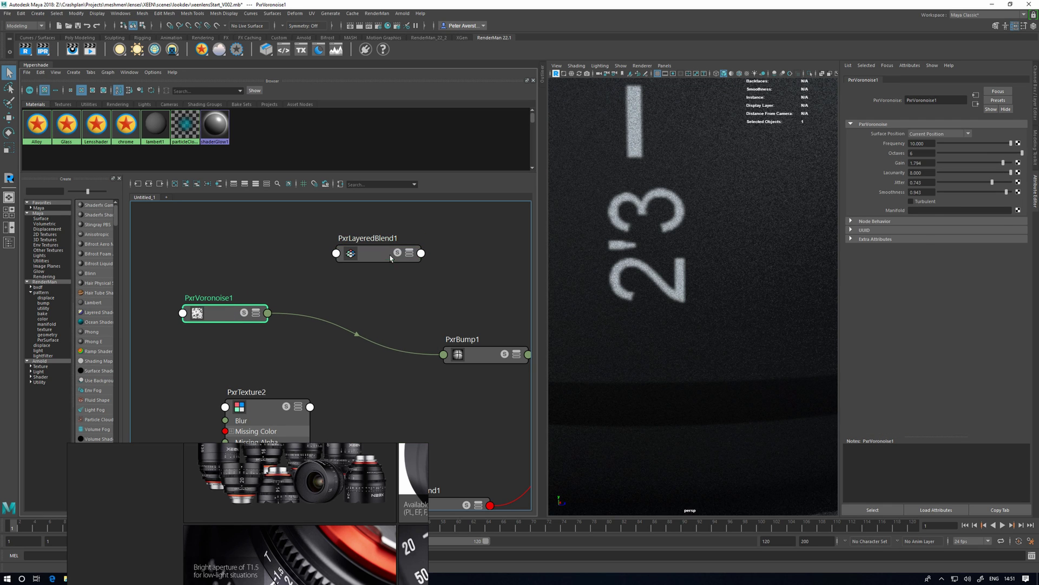
drag(391, 258, 383, 264)
Connect PxrVoronoise's Result RGB to the RGB 7 input of PxrLayeredBlend
drag(246, 316, 200, 281)
key(3)
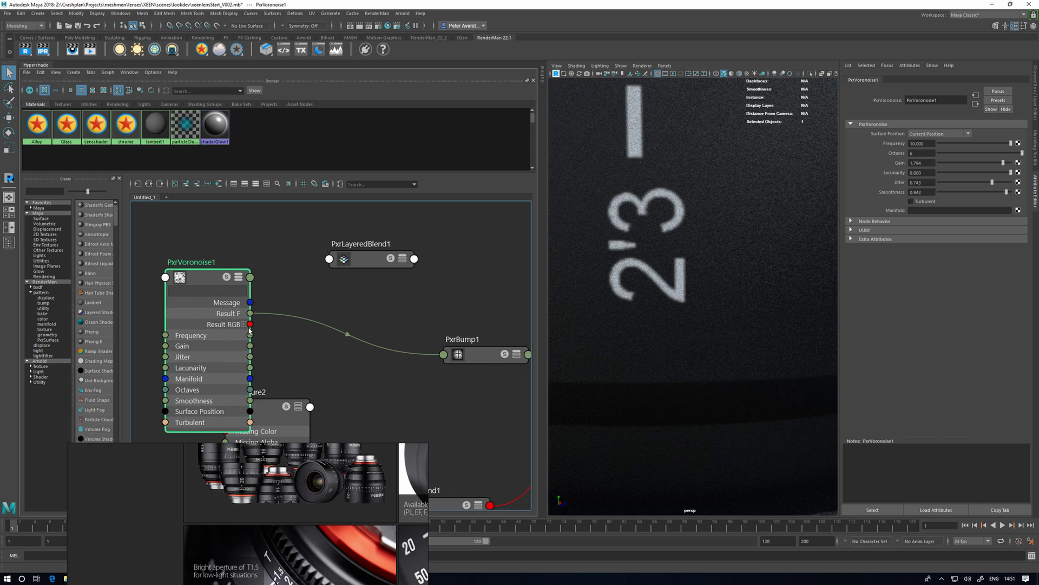
drag(250, 324, 332, 260)
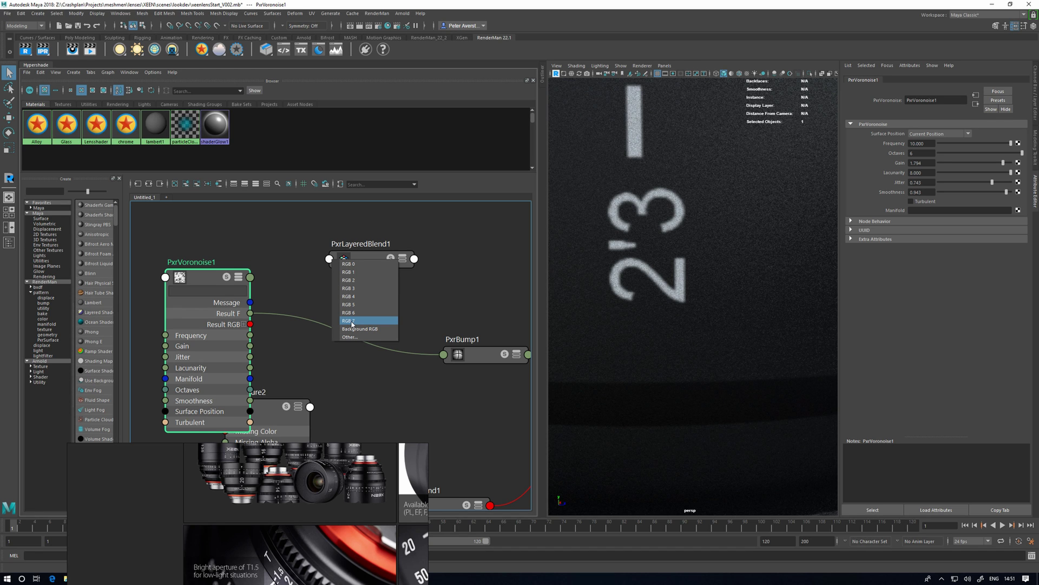
drag(352, 323, 352, 323)
drag(374, 259, 371, 262)
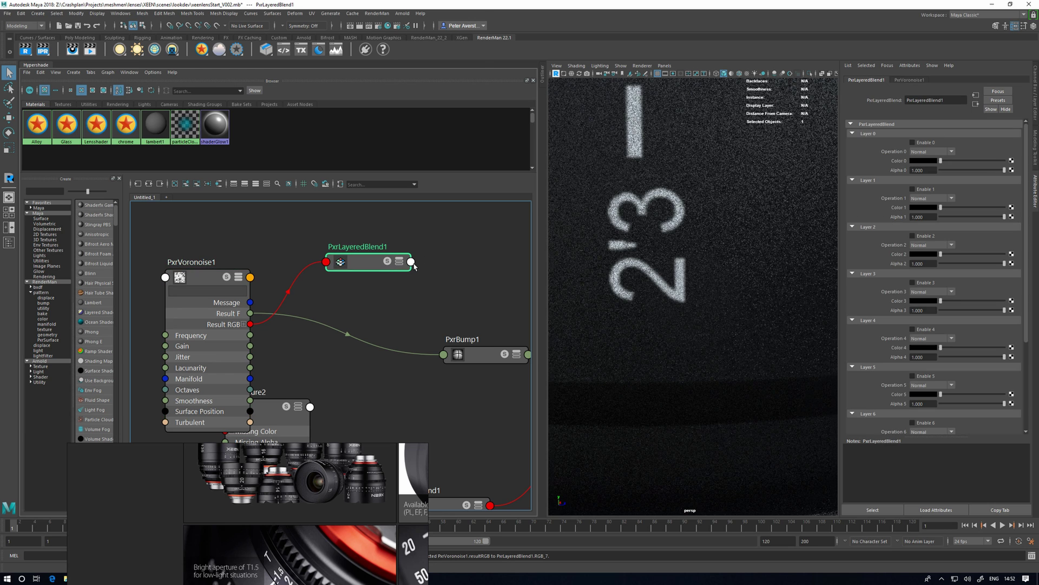
Connect PxrLayeredBlend's Result R to PxrBump's Input Bump, replacing the direct connection from PxrVoronoise
click(411, 263)
click(433, 314)
click(444, 355)
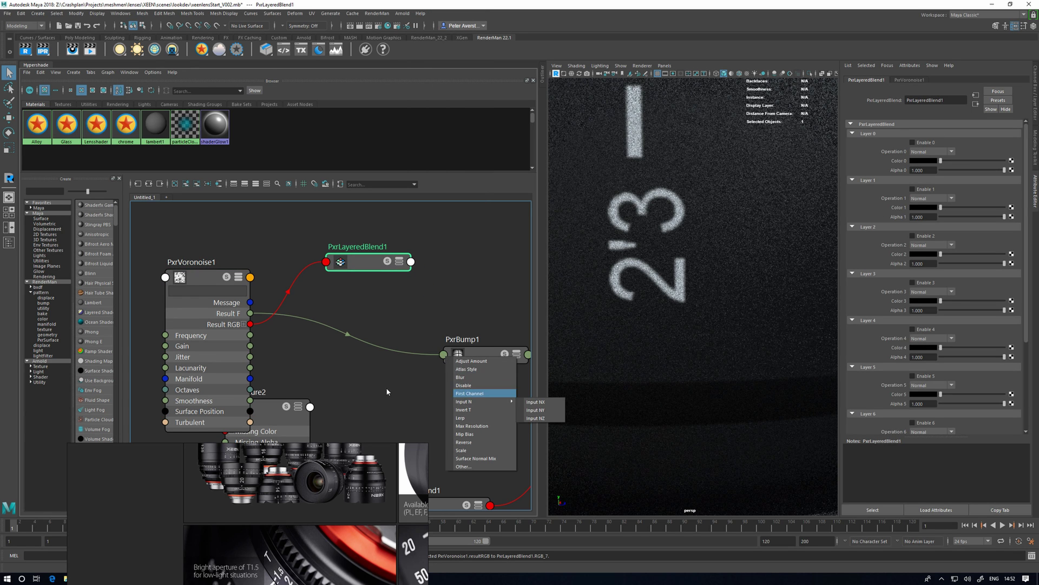
click(476, 394)
key(3)
drag(474, 364, 473, 260)
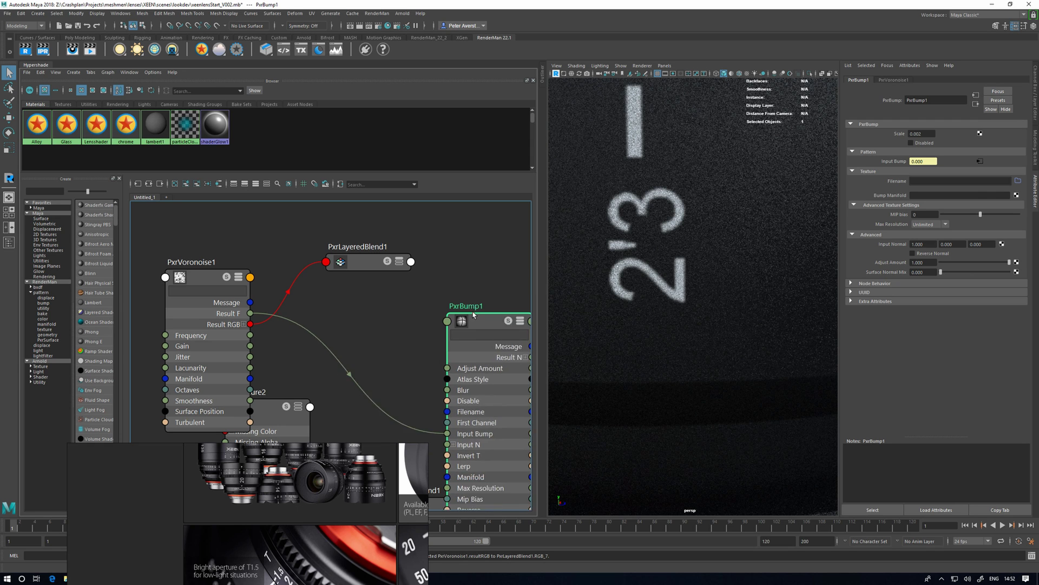
drag(371, 263, 359, 264)
click(397, 262)
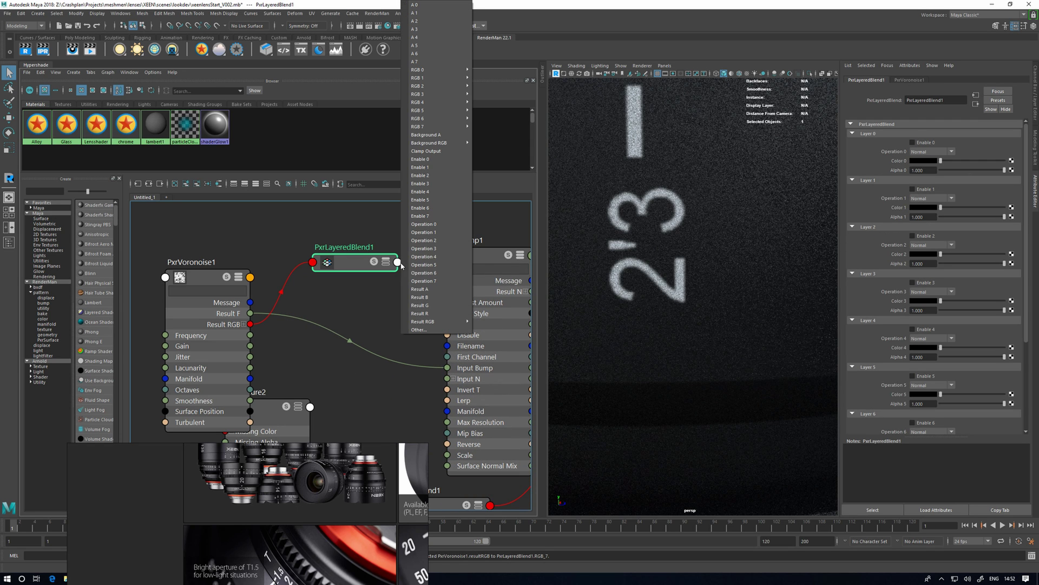
click(428, 314)
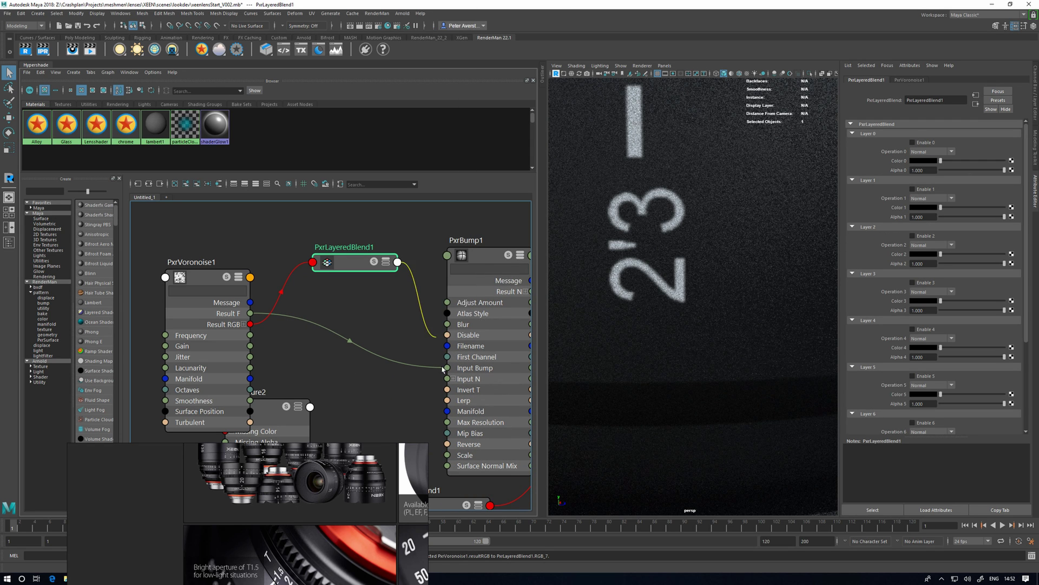
click(447, 368)
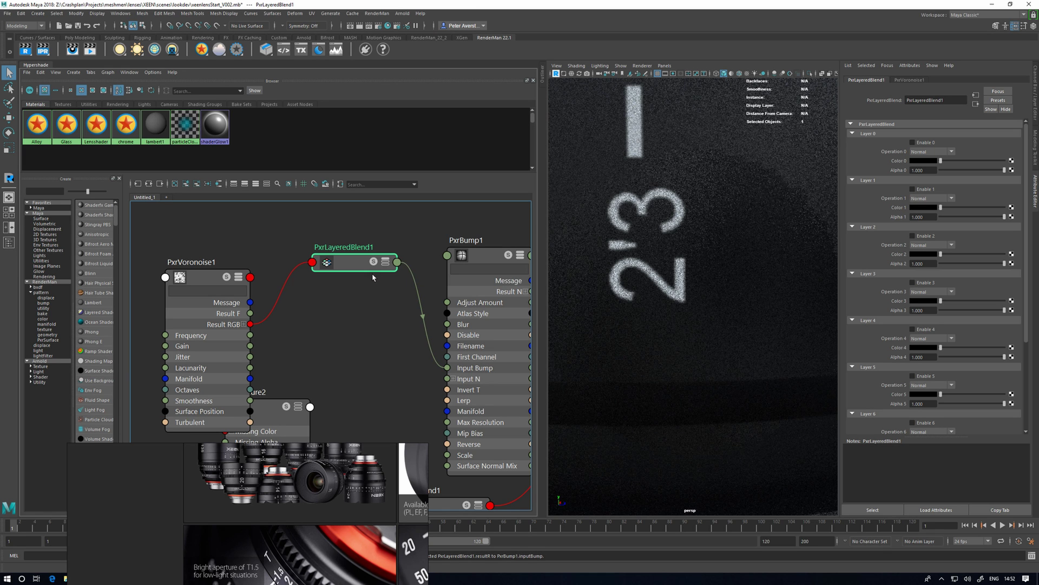
Collapse PxrBump and line it up in a row with PxrLayeredBlend
drag(374, 265, 373, 277)
click(486, 260)
key(1)
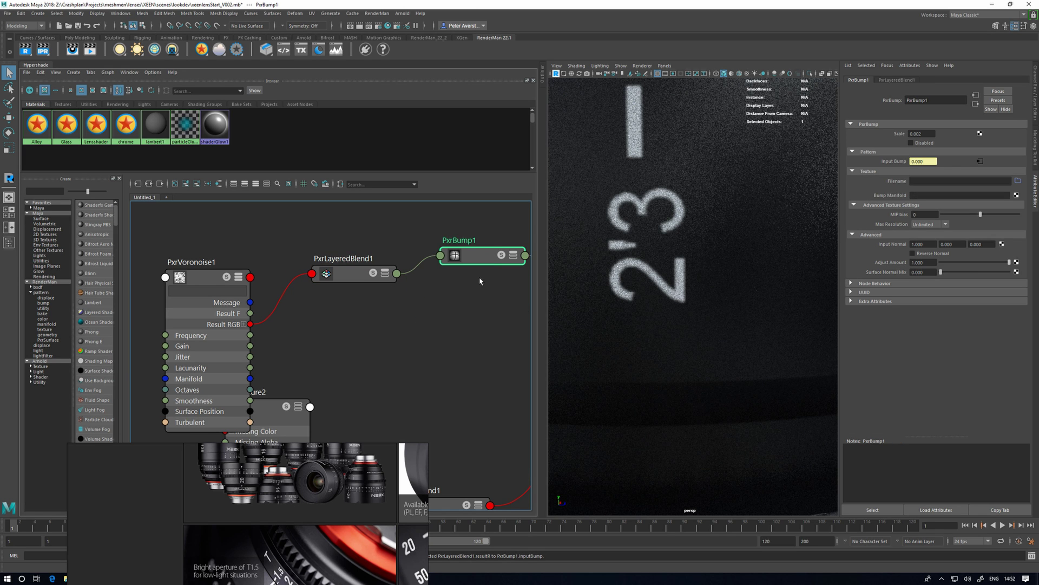
drag(485, 257, 480, 282)
drag(354, 274, 351, 277)
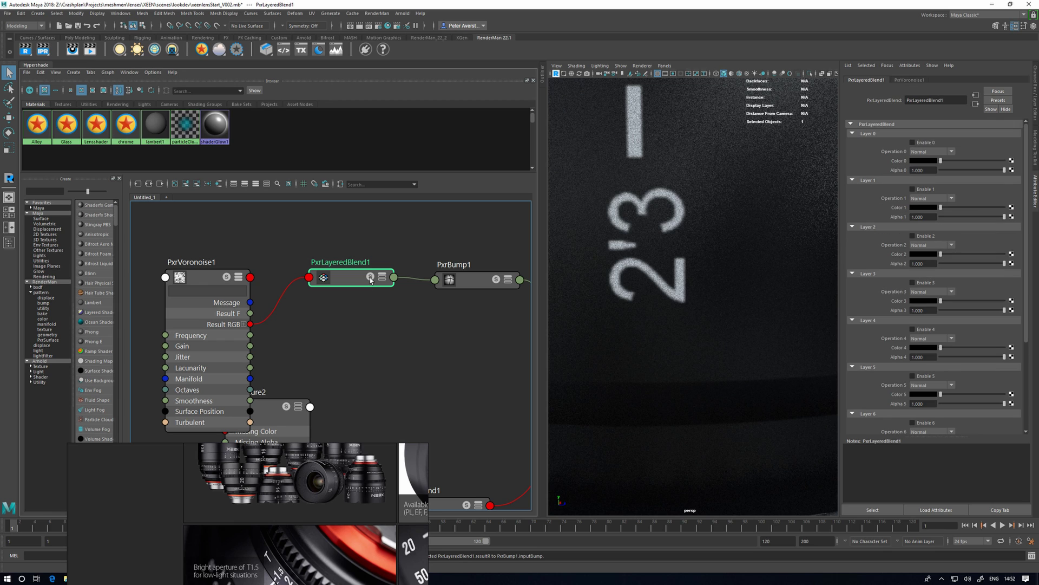
With PxrLayeredBlend soloed, set its Background Color to a value of 0.5 in Display Space and enable Layer 7
click(371, 278)
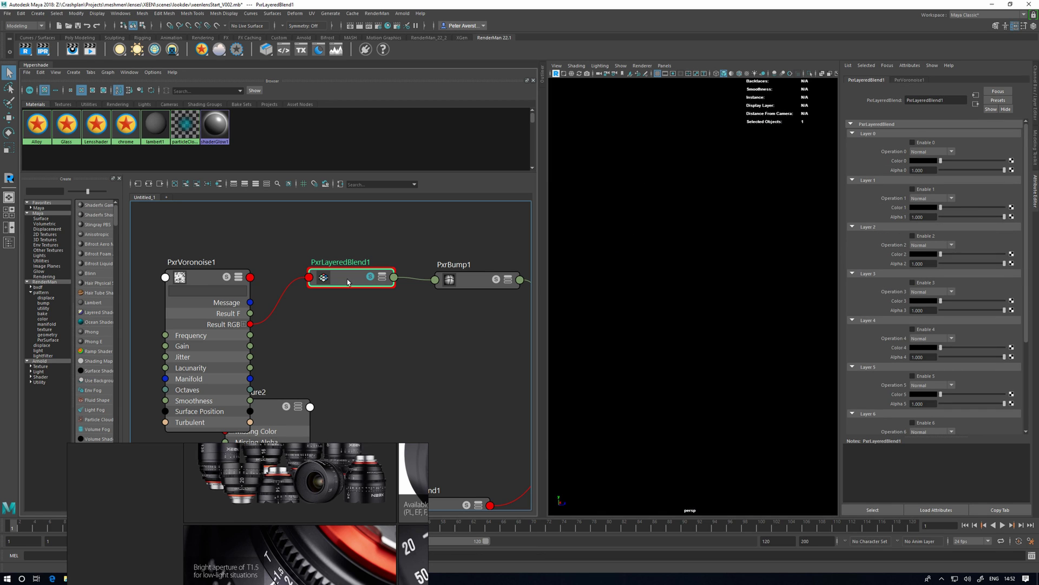
drag(1024, 337, 1023, 424)
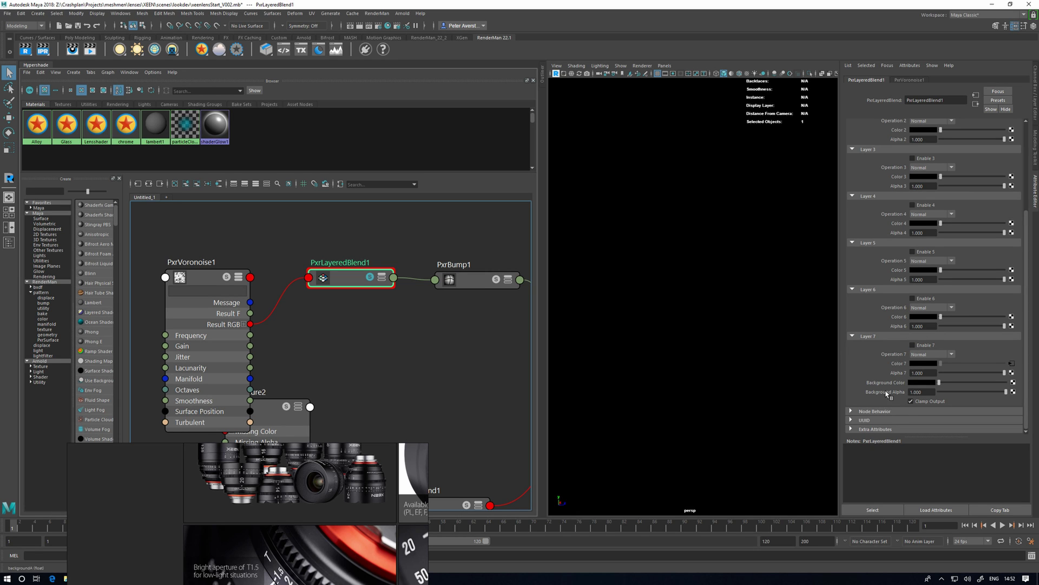
click(923, 385)
click(920, 385)
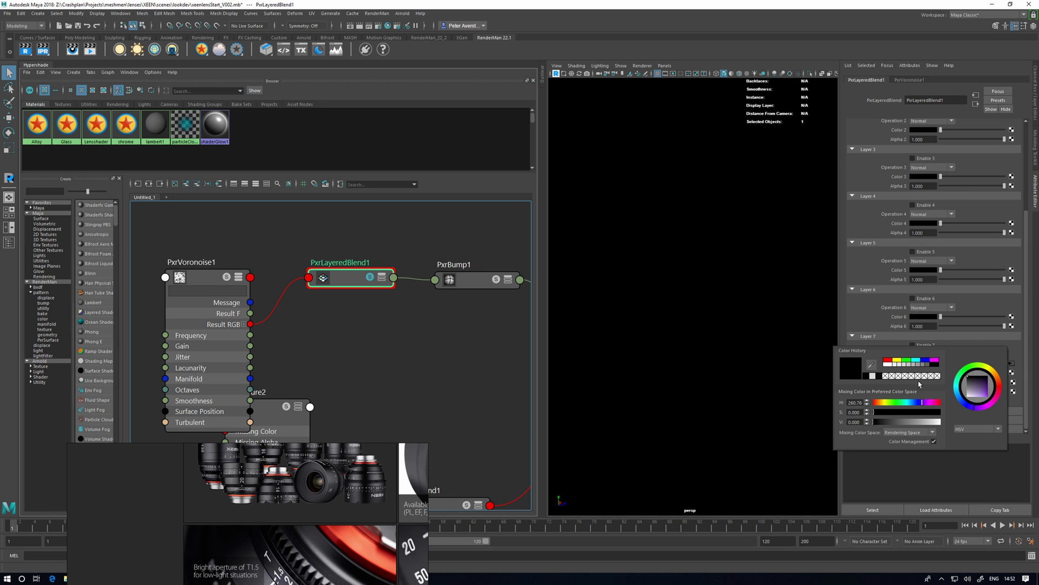
click(909, 423)
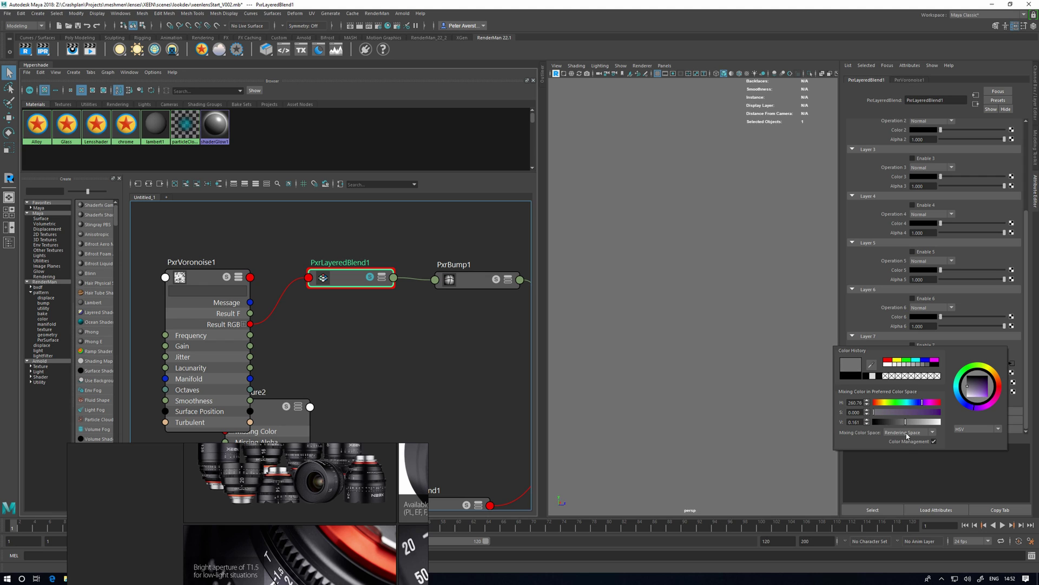
click(909, 432)
click(906, 445)
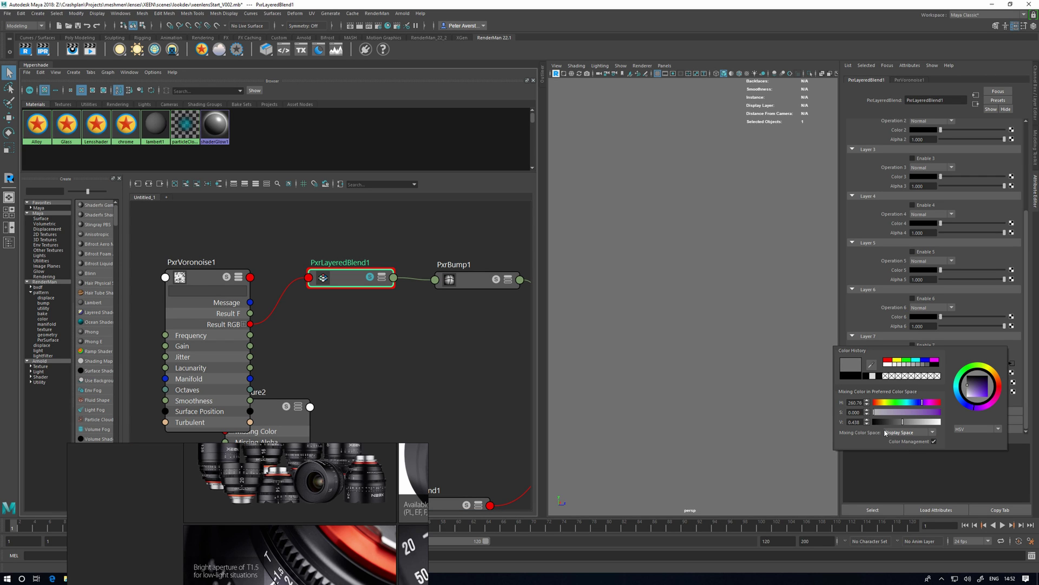
double_click(854, 422)
text(0.5)
key(Return)
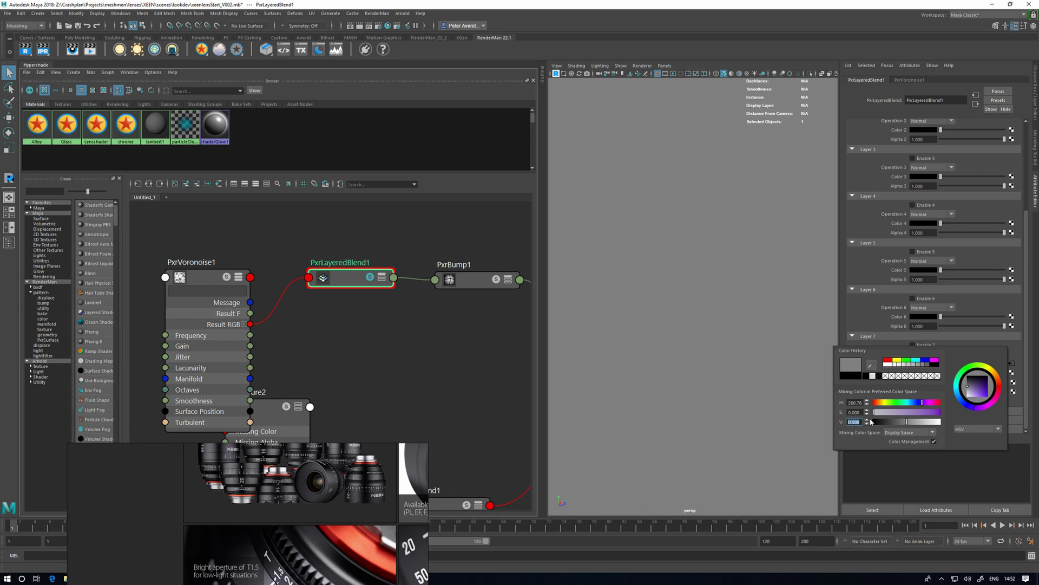
click(913, 345)
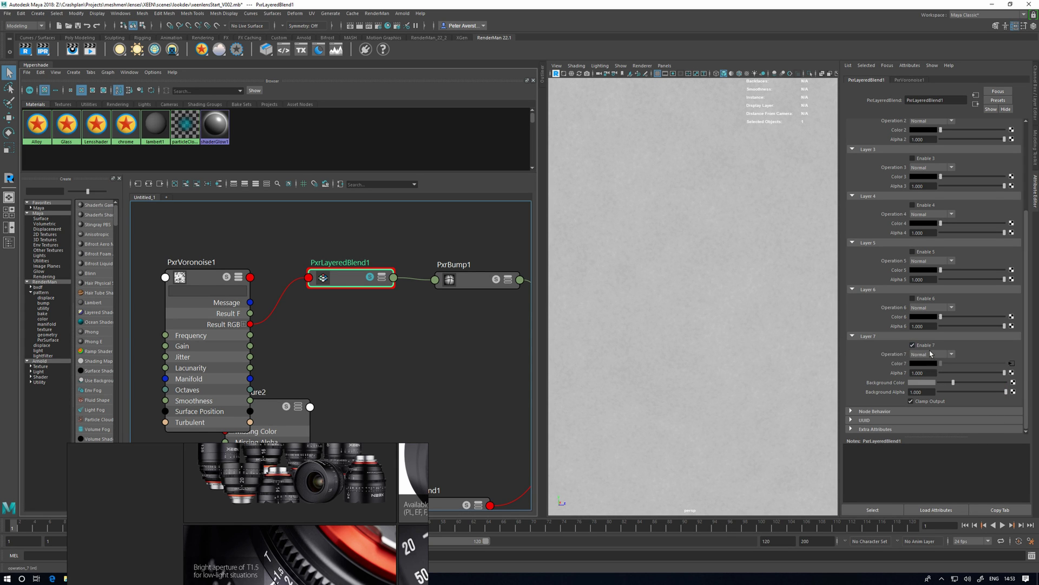
Collapse PxrVoronoise and move the PxrTexture2 mask node up beneath it
click(214, 280)
key(1)
drag(204, 276, 209, 289)
click(267, 414)
drag(268, 414, 261, 342)
drag(261, 342, 250, 355)
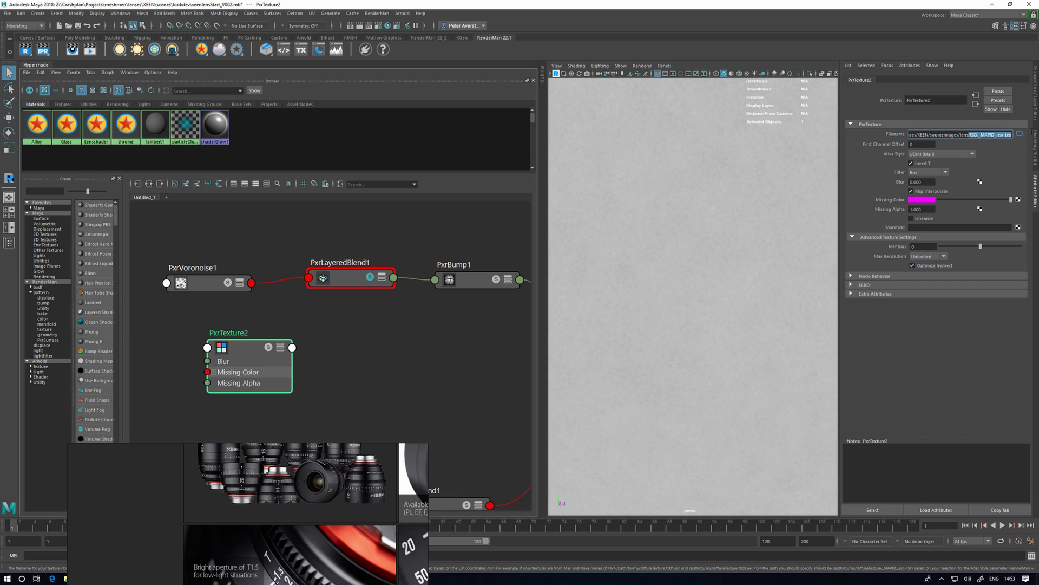
key(Tab)
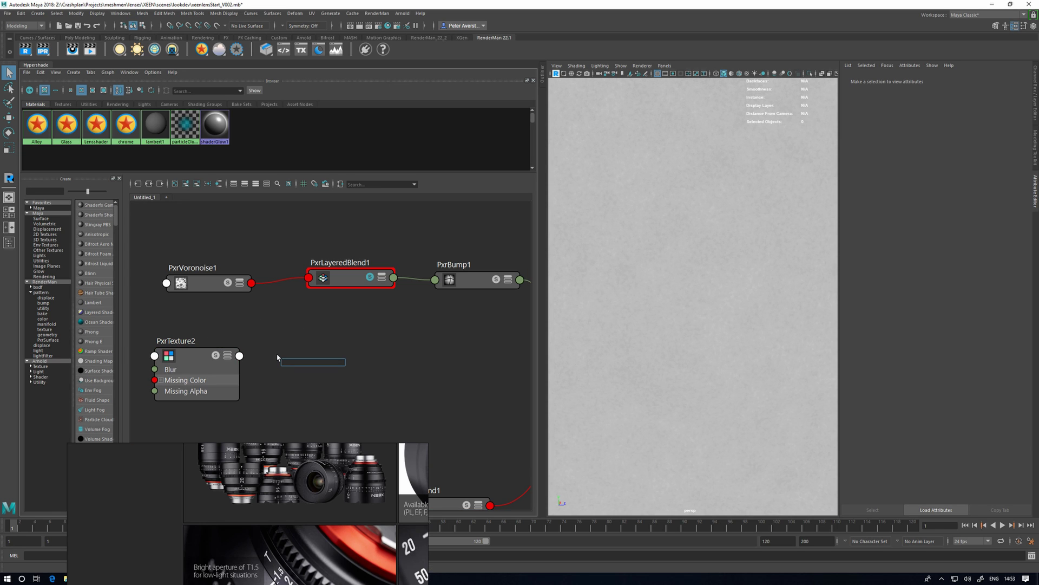
drag(124, 357, 180, 358)
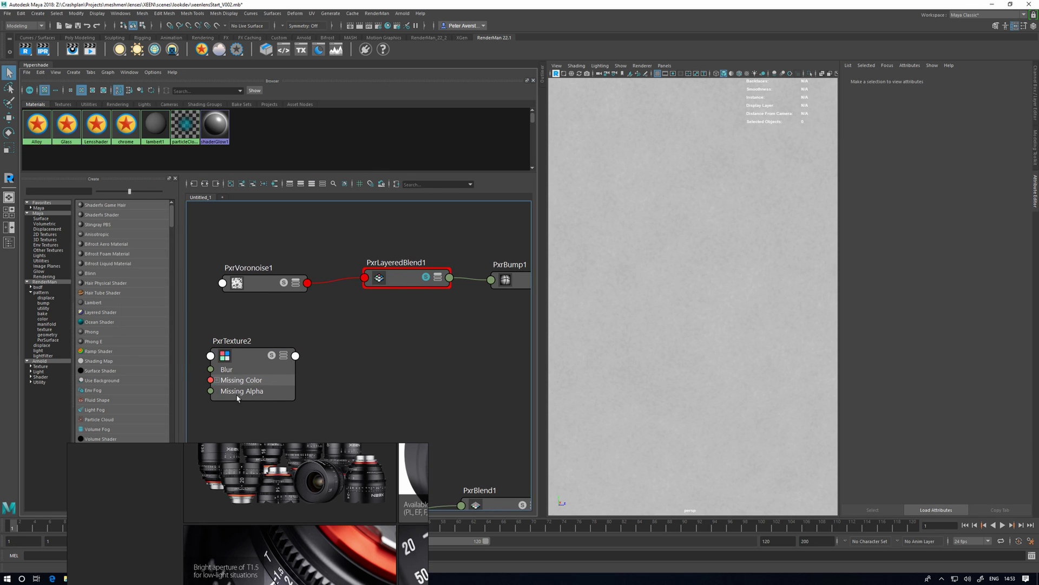
text(pxr)
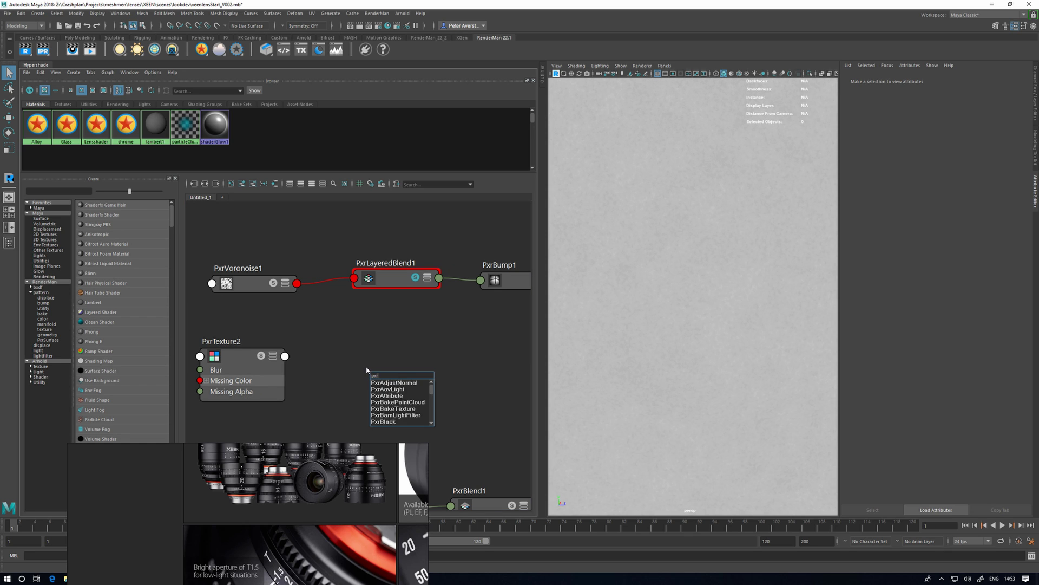
click(367, 367)
click(341, 354)
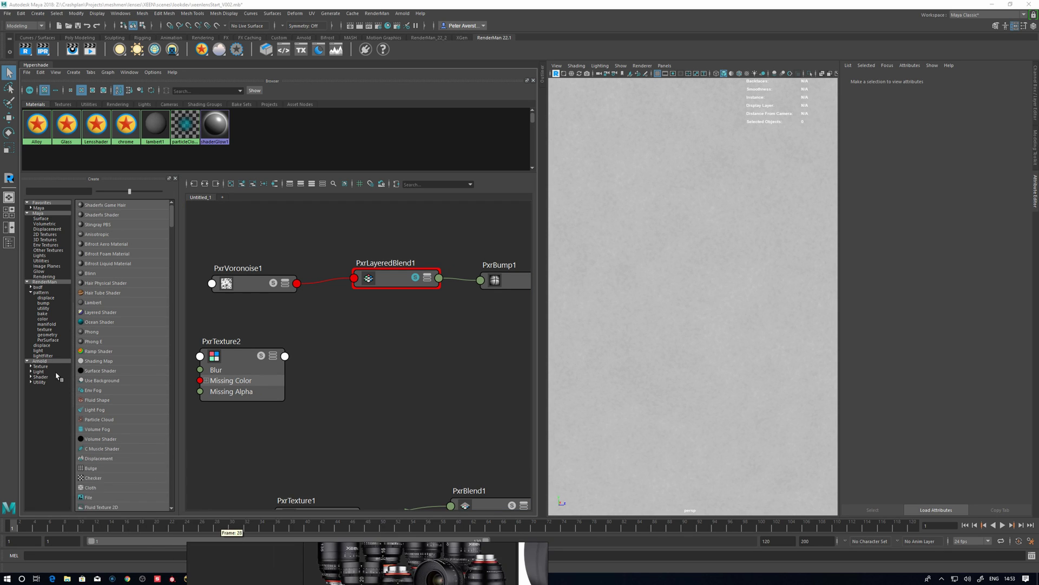
Create a PxrToFloat node from the RenderMan pattern nodes and place it beside PxrTexture2
click(43, 292)
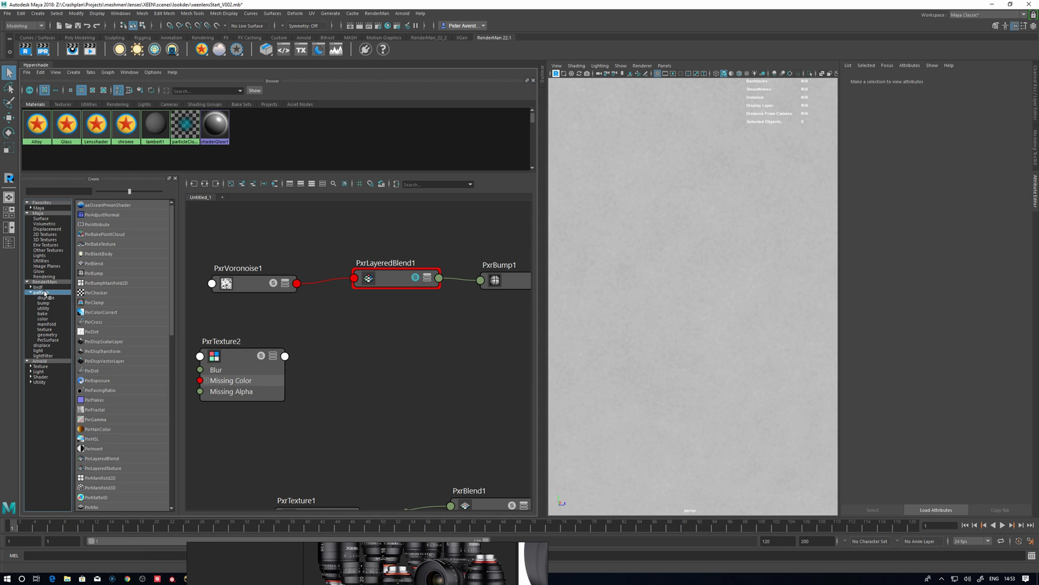
scroll(107, 331, down, 7)
scroll(107, 332, down, 5)
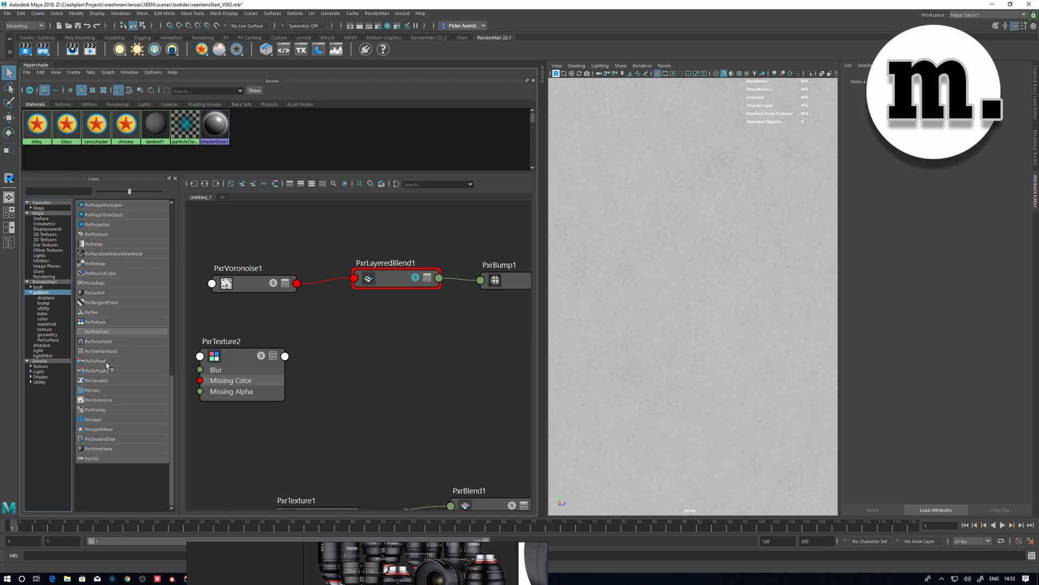
click(82, 361)
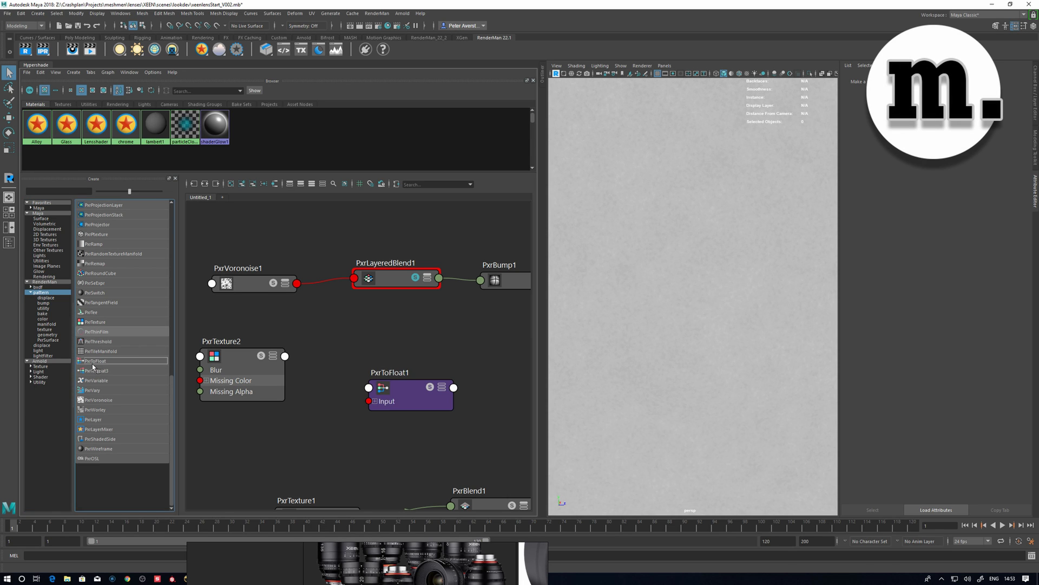
drag(402, 382, 367, 352)
Connect PxrTexture2's Result RGB to PxrToFloat's Input and collapse PxrTexture2
drag(253, 358, 248, 359)
key(3)
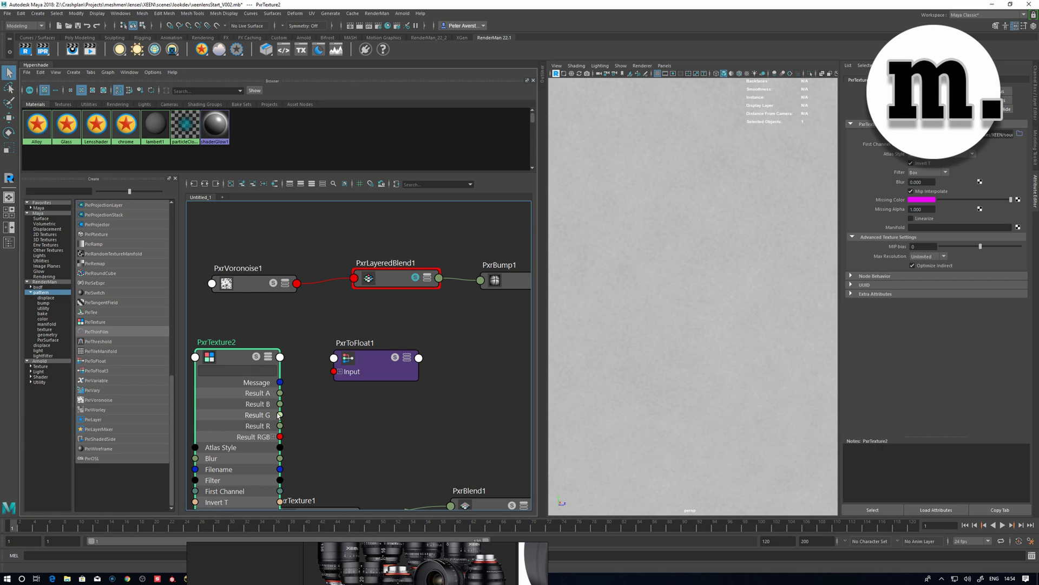
mouse_move(279, 436)
mouse_down()
mouse_move(339, 379)
mouse_move(334, 371)
mouse_move(364, 370)
mouse_up()
click(368, 368)
click(233, 364)
key(1)
drag(246, 365, 244, 366)
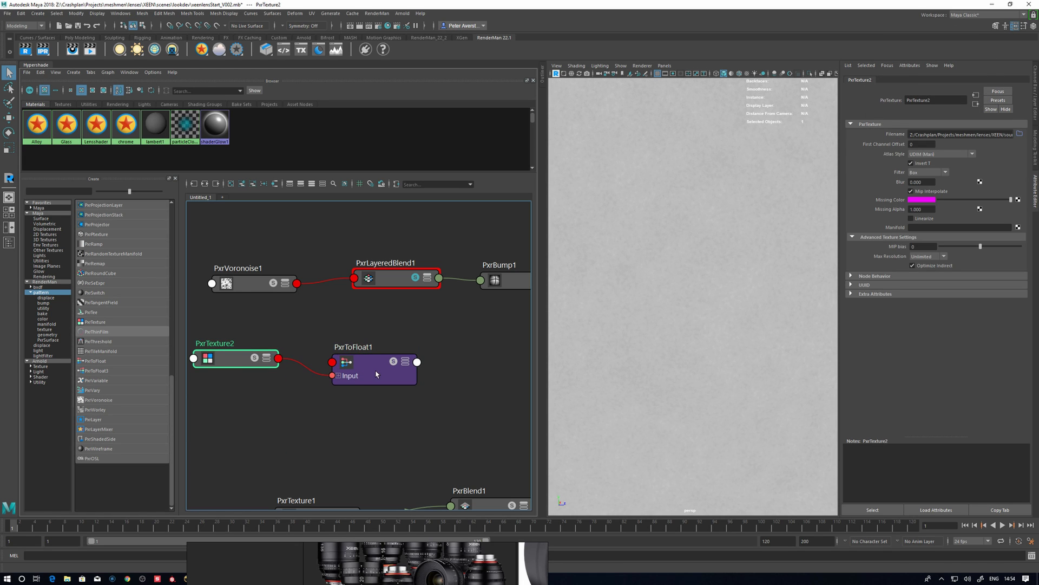
Reposition PxrTexture2 and PxrToFloat together so that PxrToFloat sits directly below PxrVoronoise
drag(376, 371, 366, 367)
scroll(367, 367, down, 3)
drag(258, 351, 308, 381)
click(341, 316)
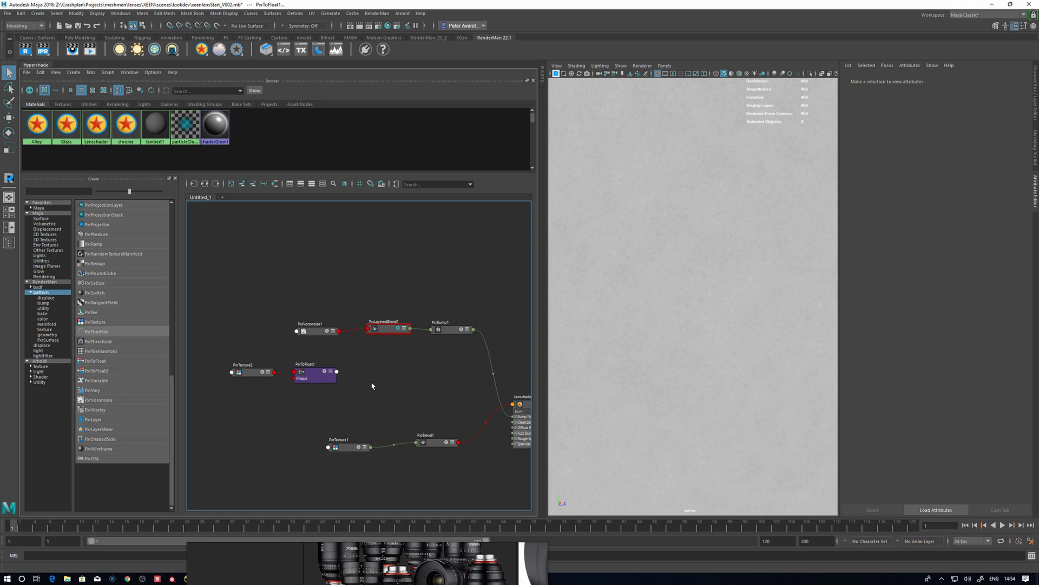
Connect PxrToFloat's Result F to the A 7 alpha input of PxrLayeredBlend
click(333, 374)
click(336, 373)
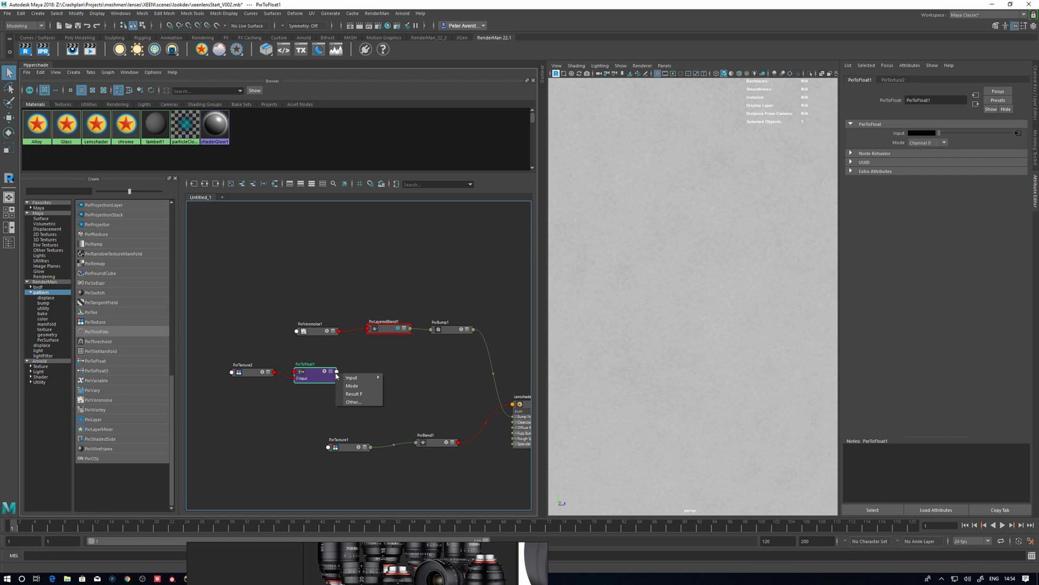
click(354, 394)
click(368, 329)
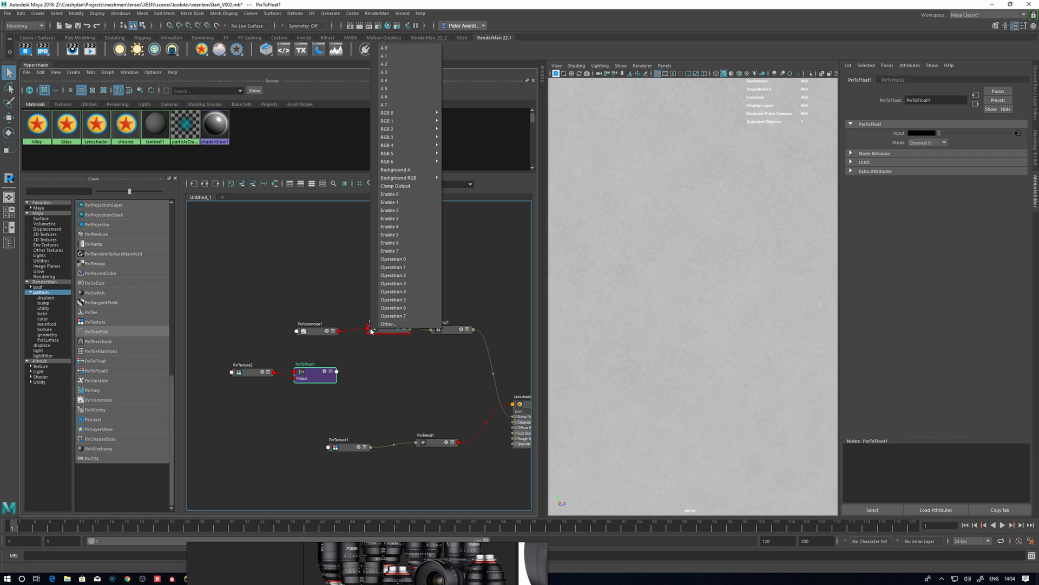
click(386, 105)
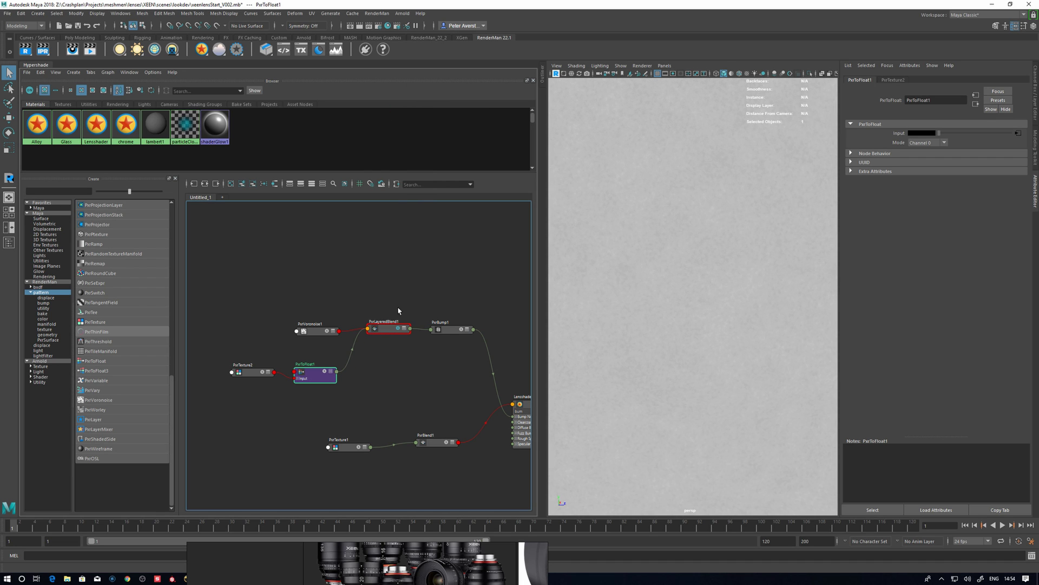
Check PxrLayeredBlend's masked result on the whole lens, and solo PxrToFloat to examine its mask
click(387, 333)
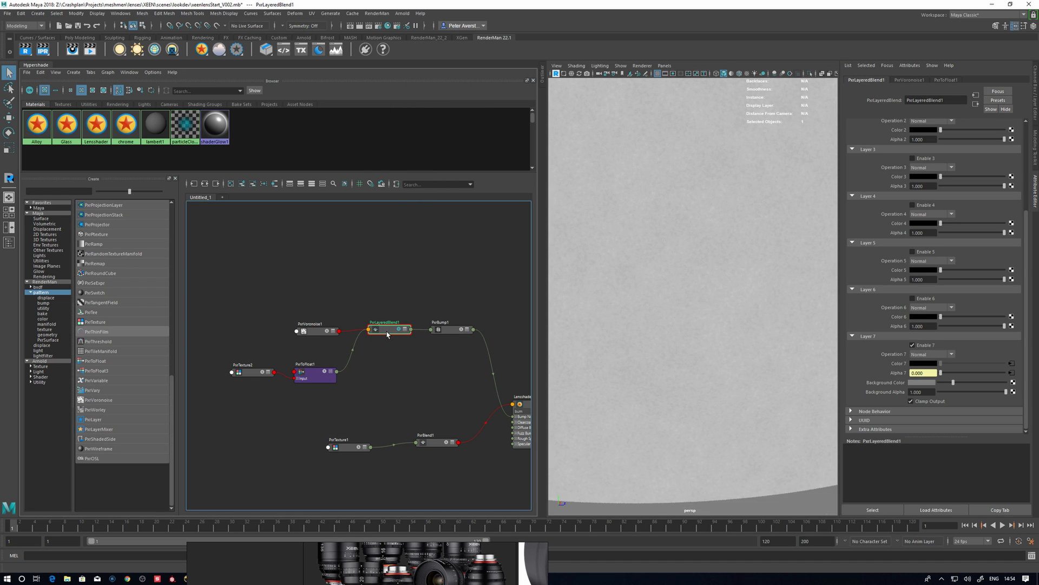
alt+right_drag(727, 373, 621, 358)
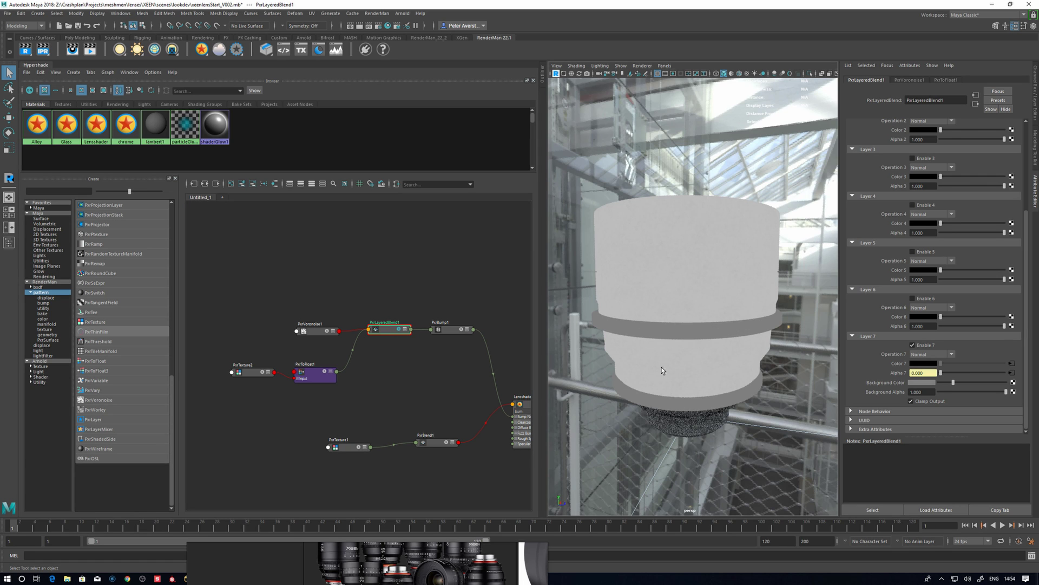
click(325, 372)
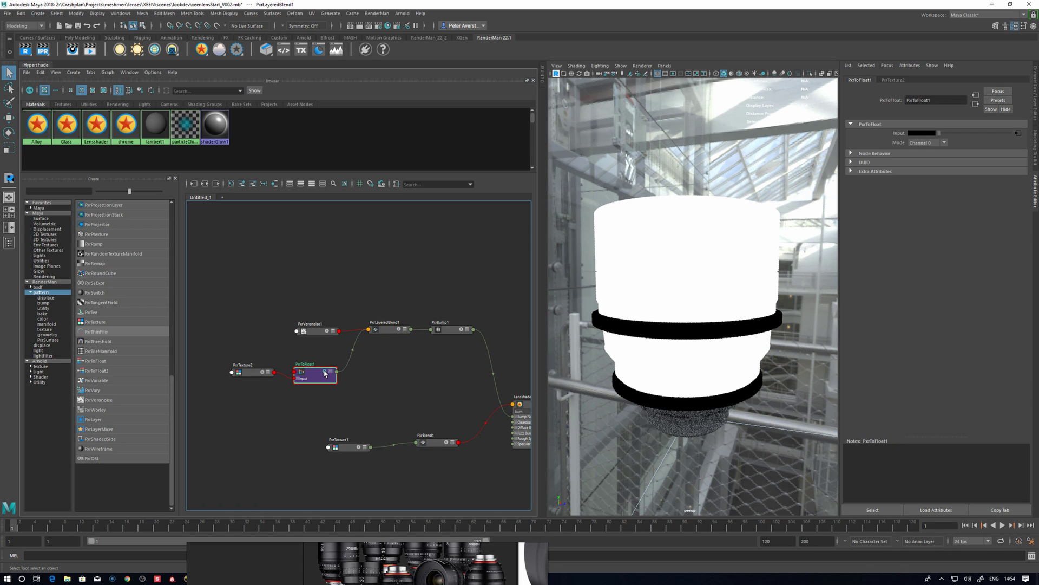
alt+drag(680, 310, 681, 328)
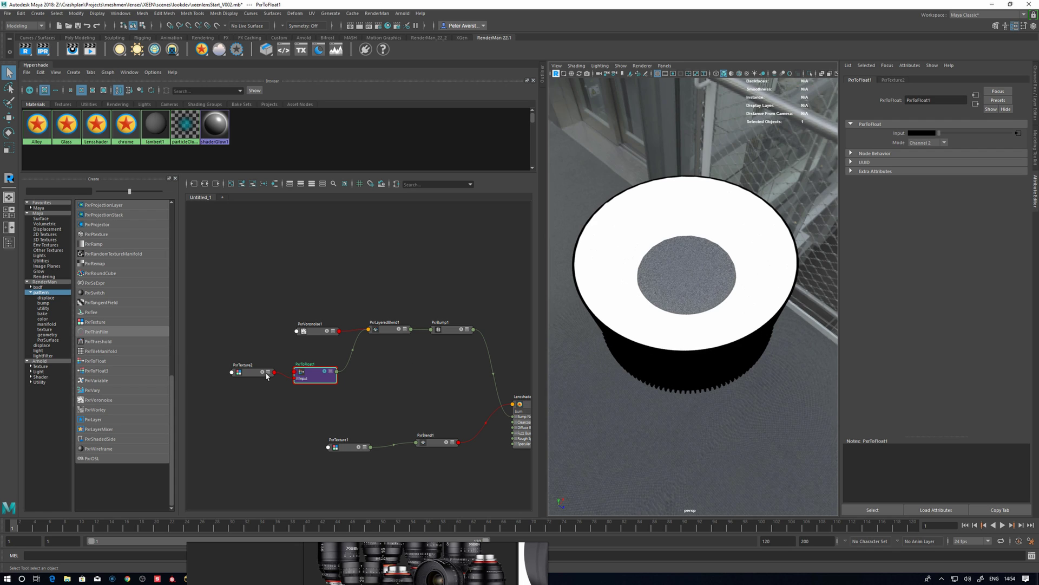
Solo PxrTexture2 and examine its color mask along the side of the lens
click(263, 372)
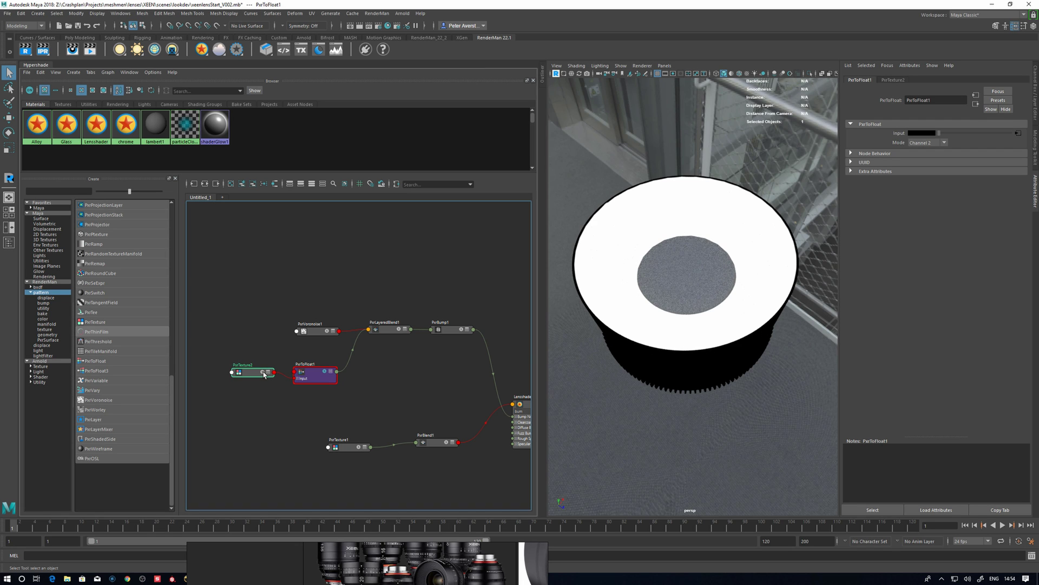
click(264, 375)
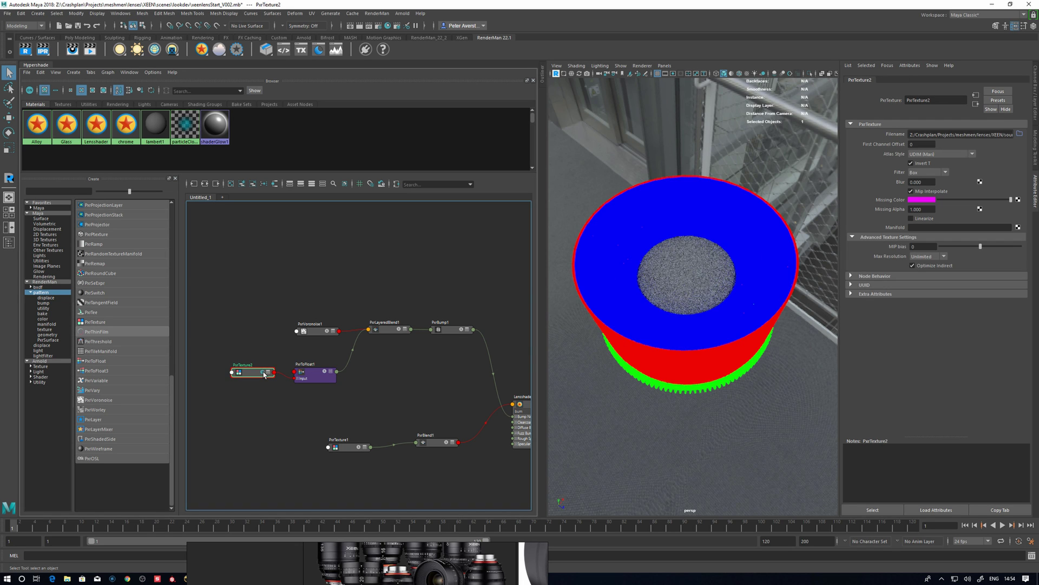
alt+drag(615, 325, 622, 262)
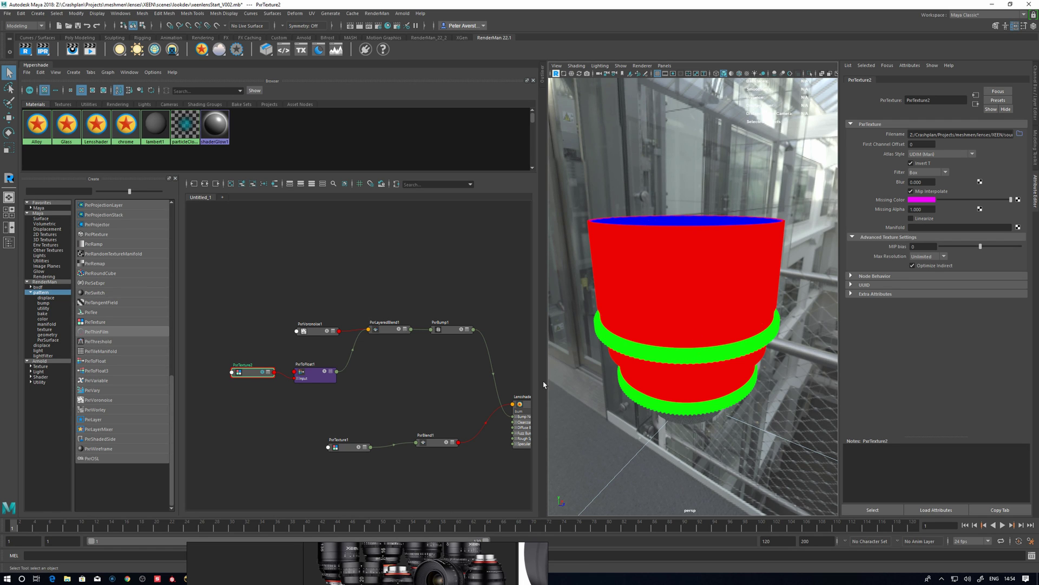
Set PxrToFloat's Mode to Channel 0
click(319, 379)
click(927, 143)
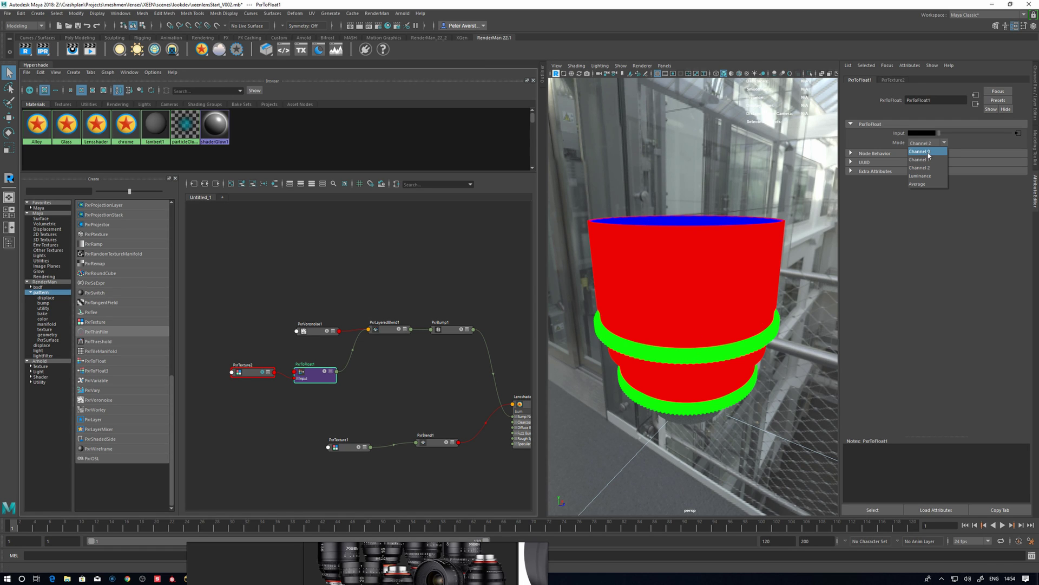
click(928, 152)
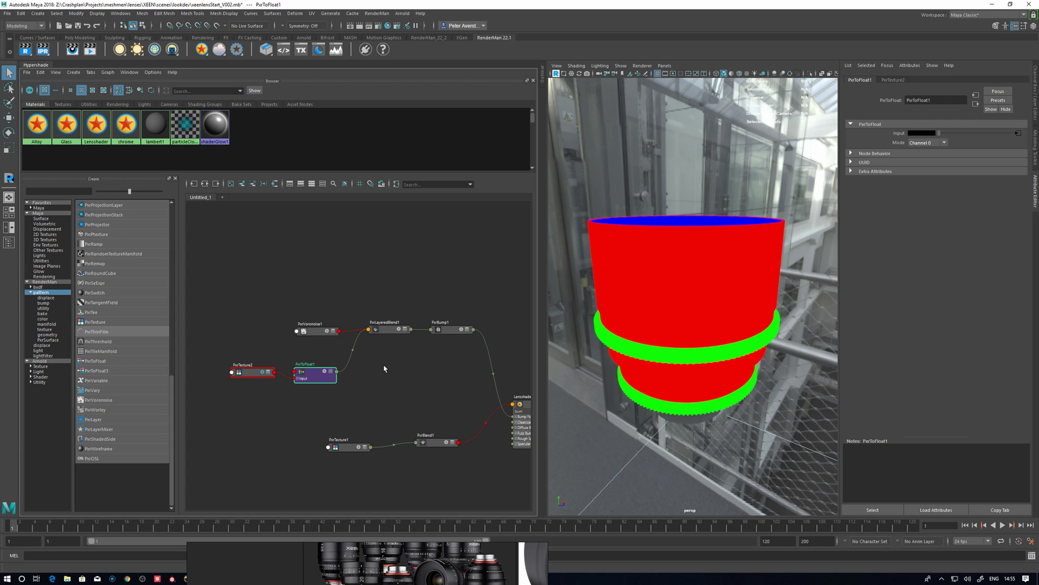
Preview PxrToFloat's Channel 1 and Channel 2 masks on the lens and return its Mode to Channel 0
click(928, 142)
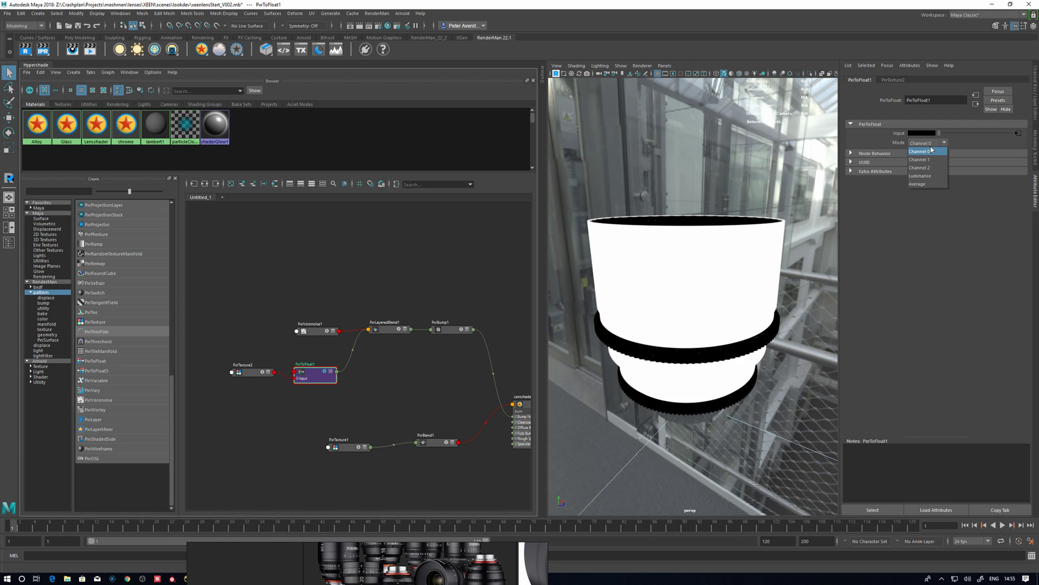
click(929, 159)
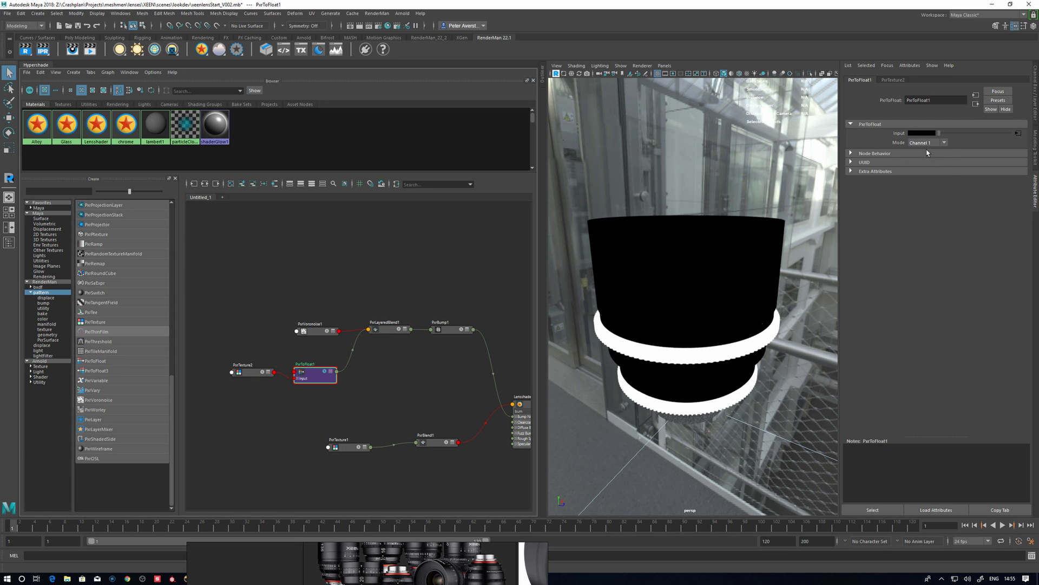
click(928, 142)
click(929, 168)
click(928, 143)
click(929, 151)
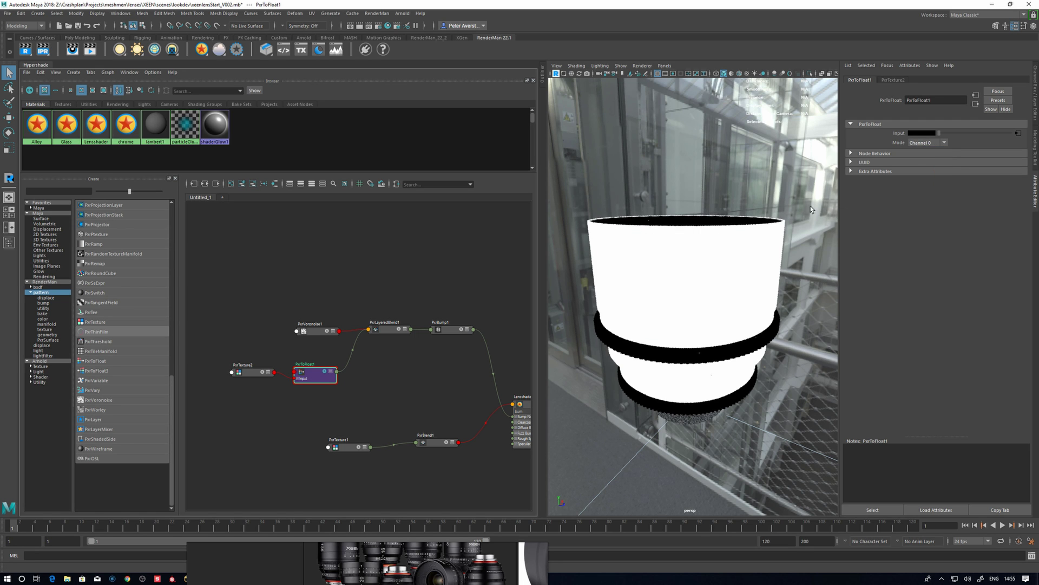
Set the Scale of the lens body's PxrBump node to 0.010
alt+drag(639, 327, 632, 327)
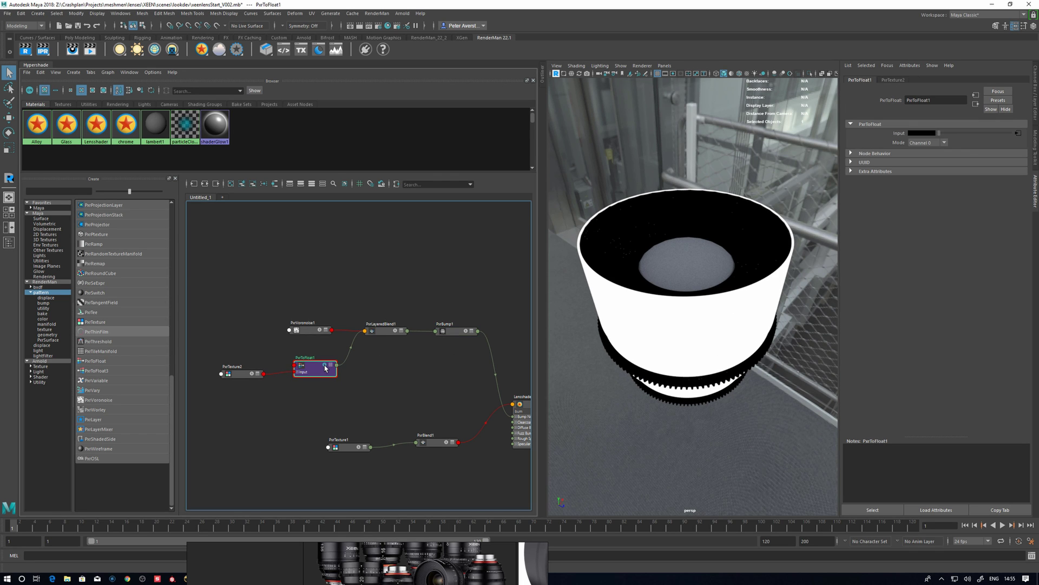
alt+right_drag(640, 357, 672, 361)
alt+drag(672, 361, 615, 351)
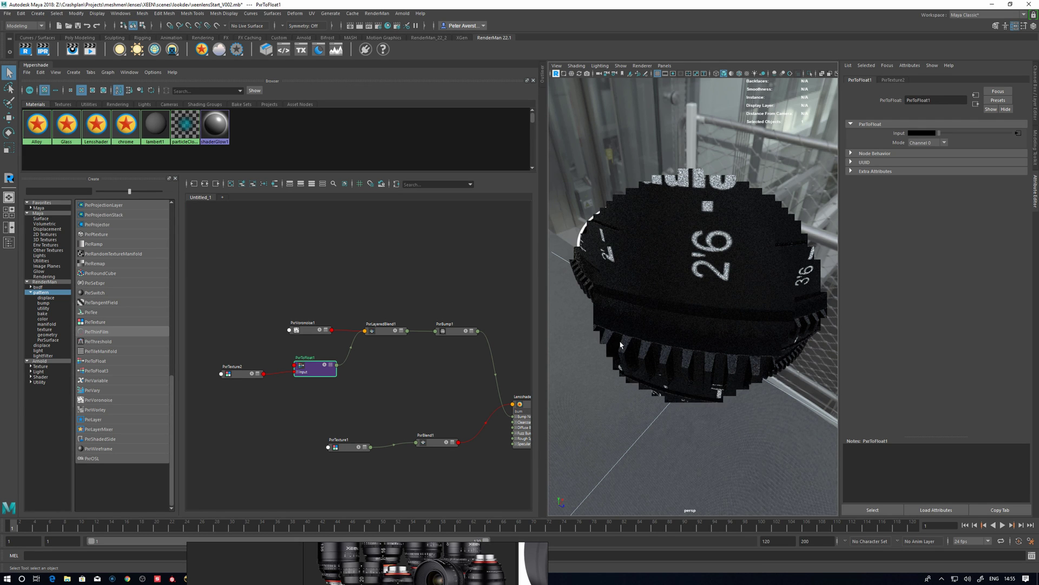
alt+right_drag(616, 351, 639, 285)
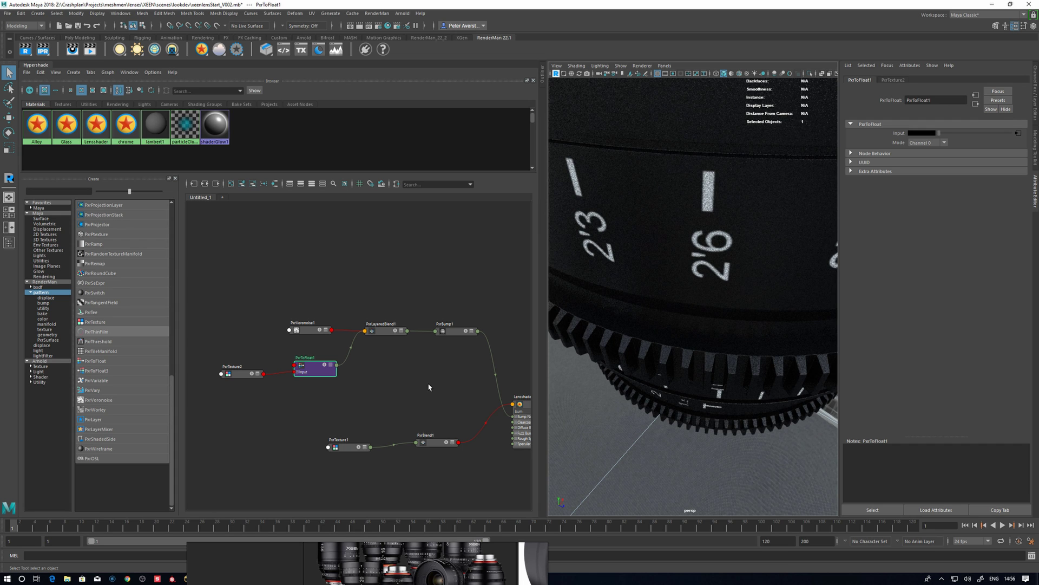
drag(456, 341, 459, 345)
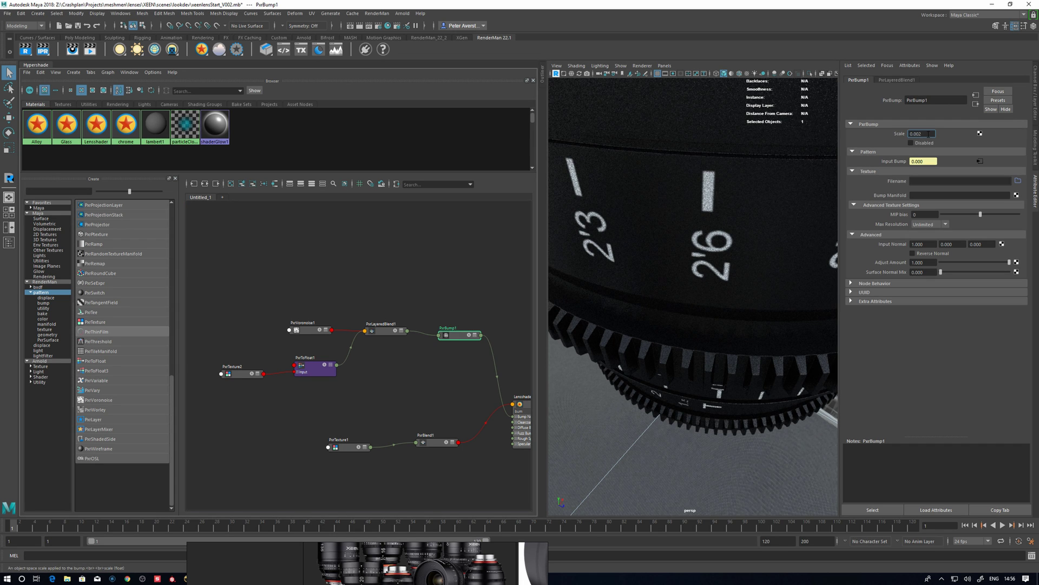
key(Return)
key(ctrl+z)
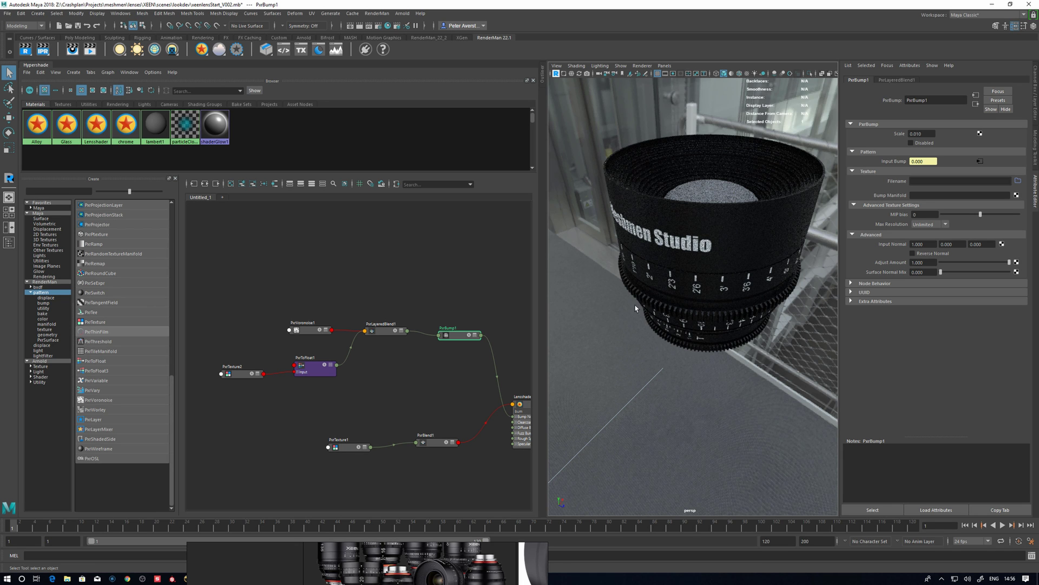
Set the Diffuse Color of the front lens element's Glass material to black
alt+drag(669, 263, 707, 213)
click(709, 209)
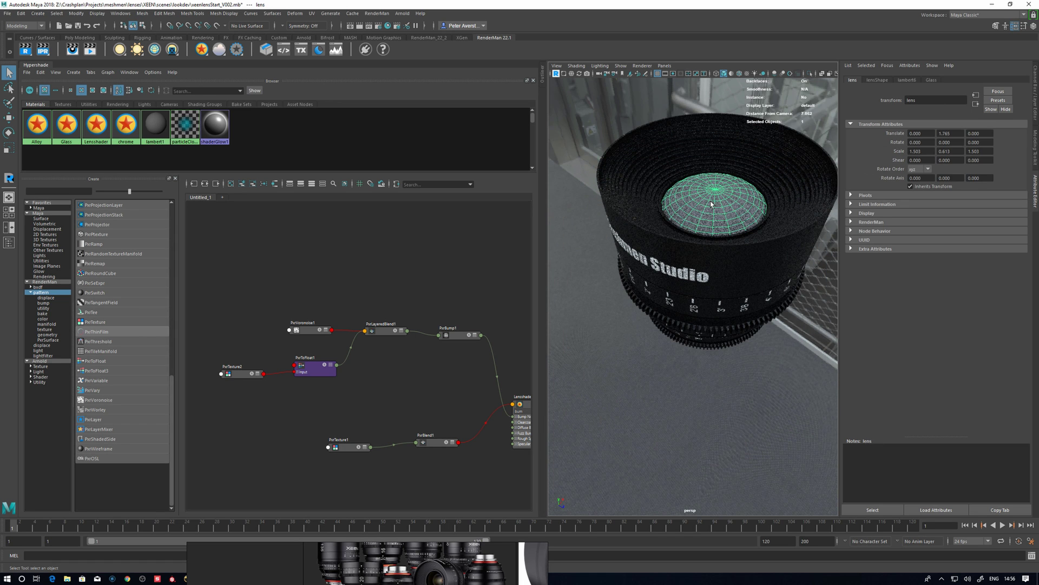
click(932, 80)
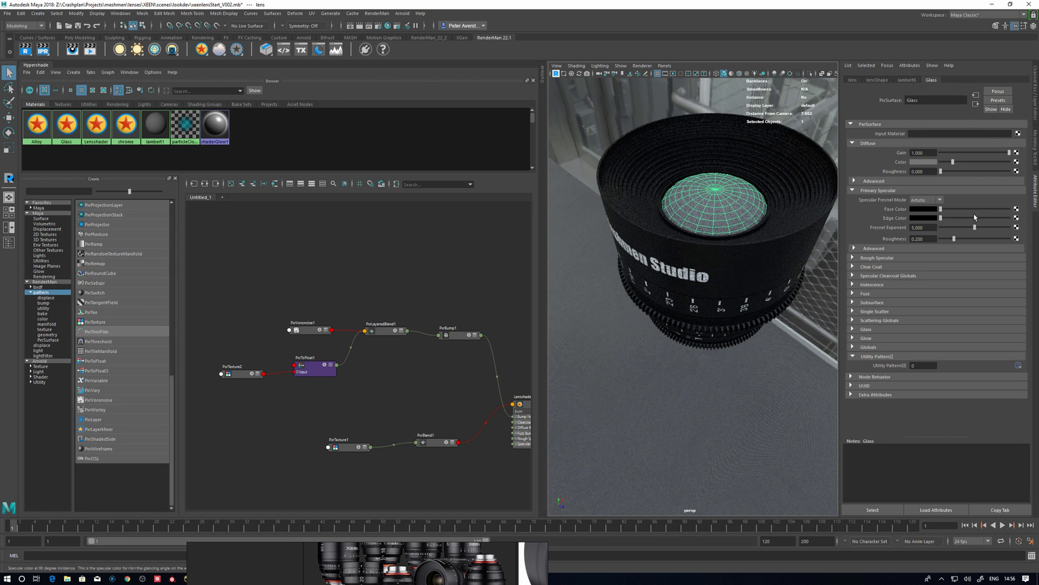
drag(953, 162, 941, 162)
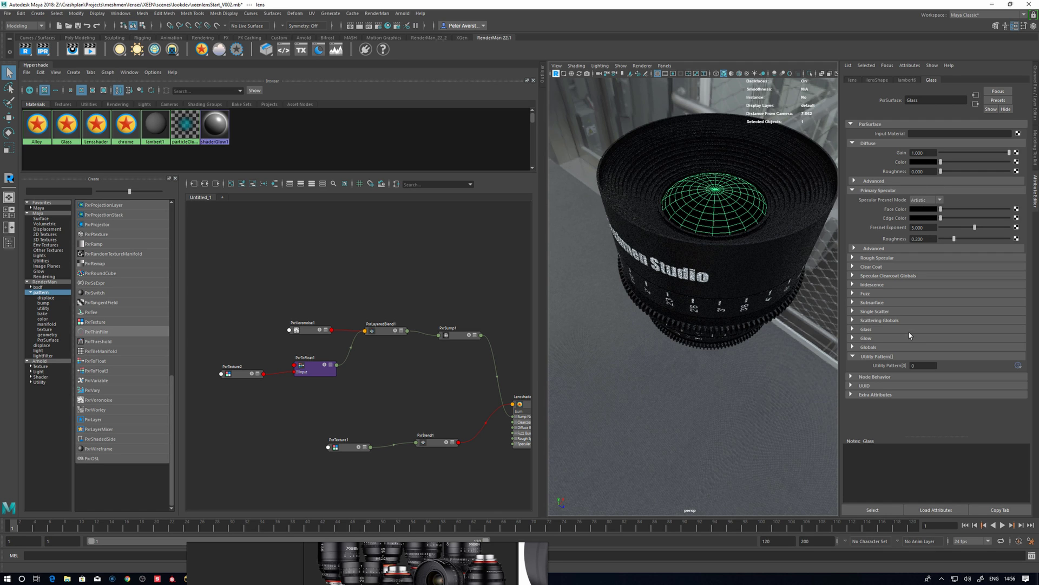
Set the Glass material's Refraction Gain and Reflection Gain to 1.000 and its glass Roughness to 0.000
click(854, 329)
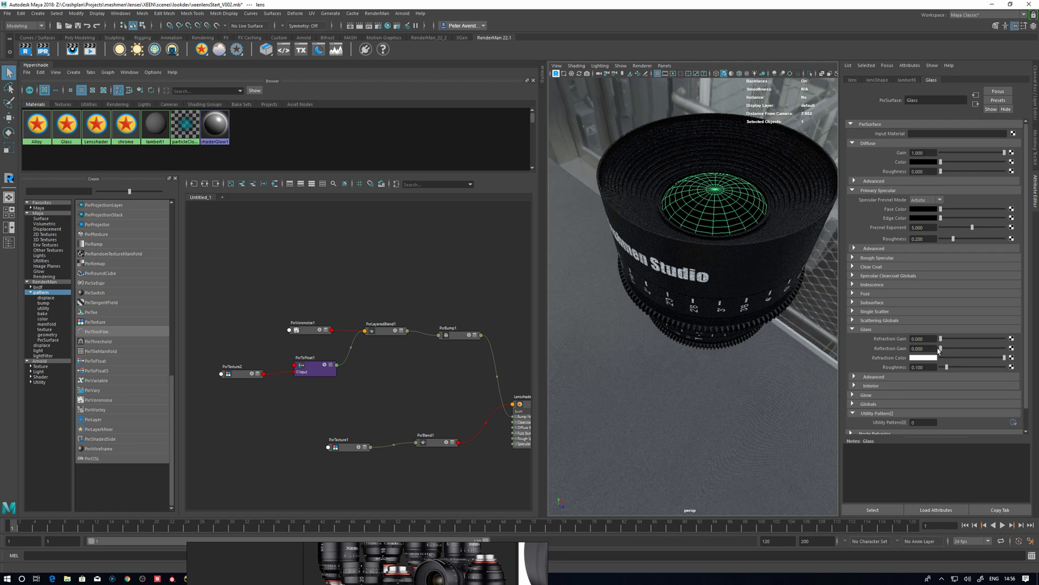
click(1002, 339)
drag(1001, 349, 1007, 349)
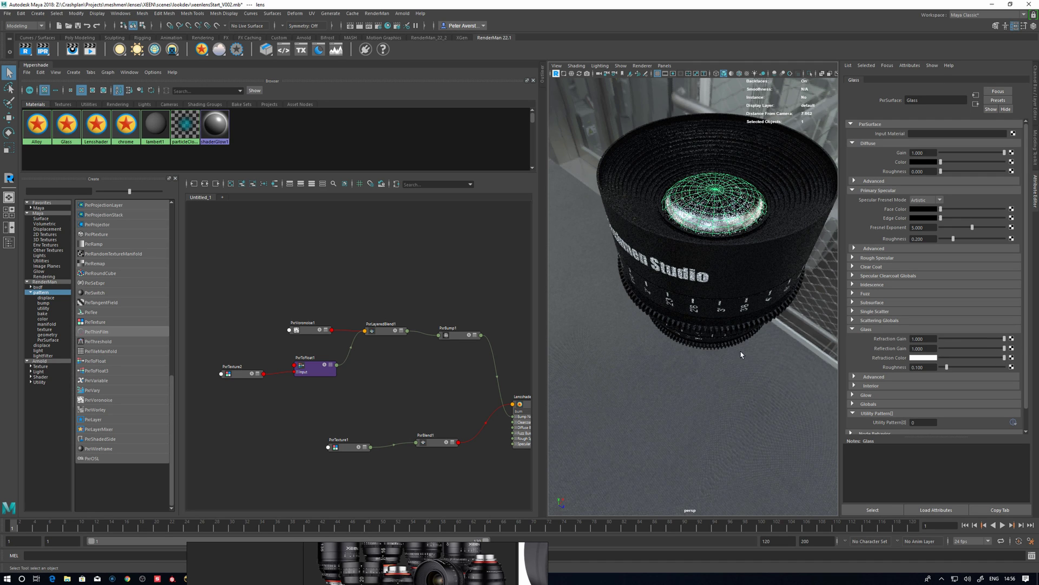
drag(947, 367, 941, 367)
Set the Glass material's Iridescence Mode to Physical with Face gain 0.039 and Edge gain 0.103
alt+drag(769, 371, 805, 368)
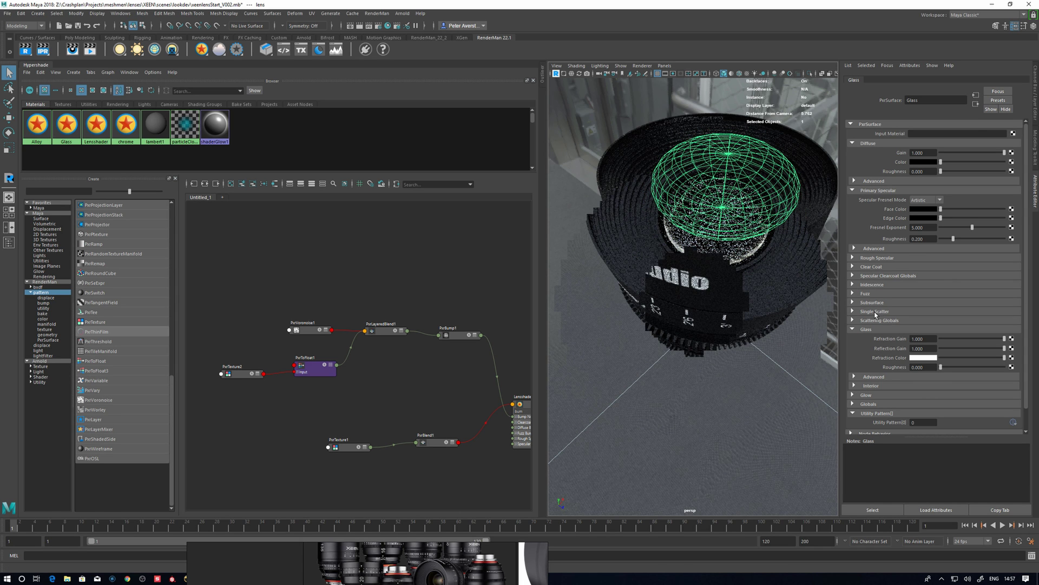
click(864, 287)
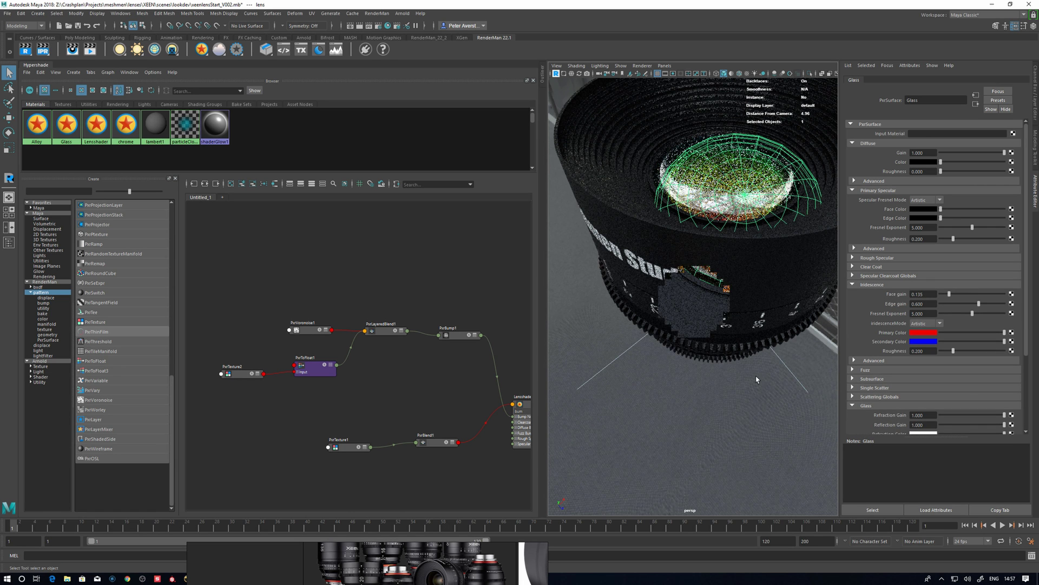
click(926, 323)
click(928, 340)
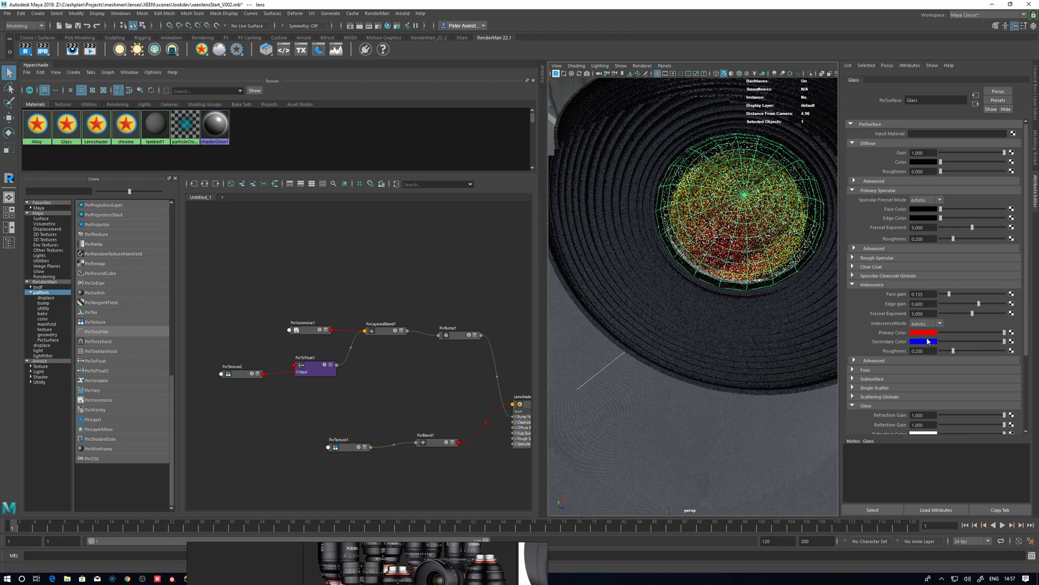
drag(945, 294, 947, 304)
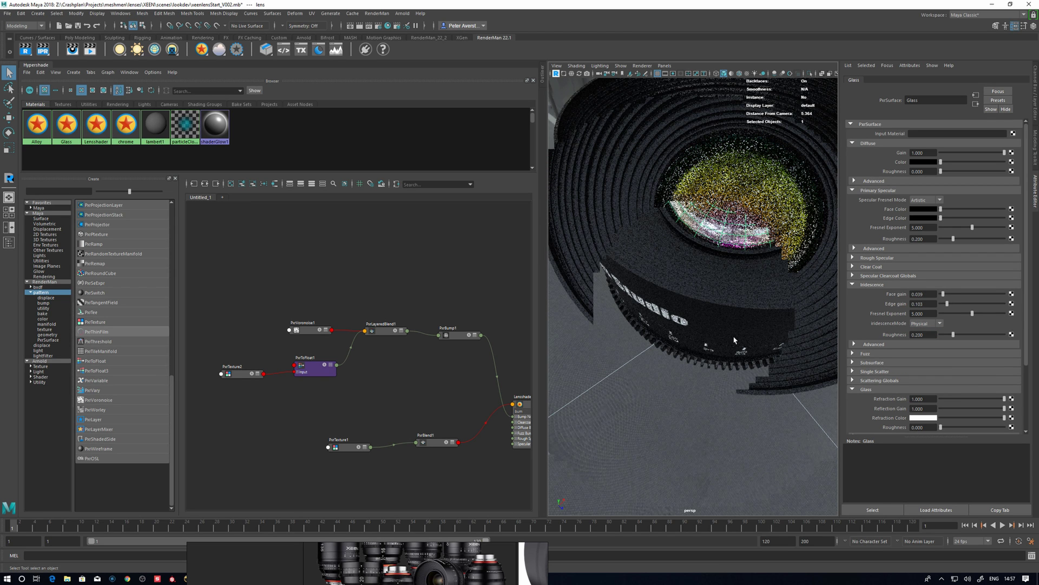
alt+drag(734, 340, 720, 366)
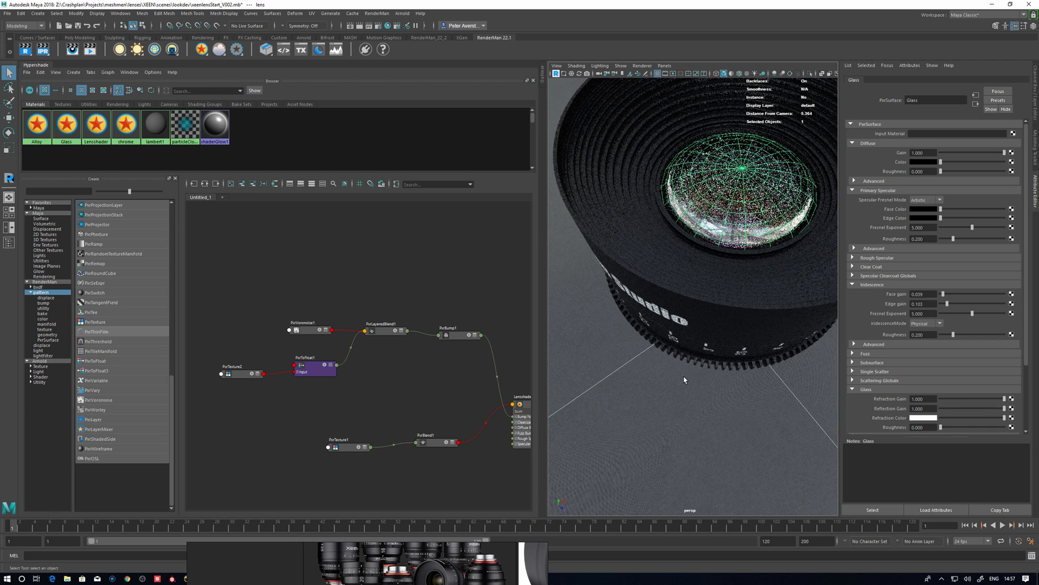
Set the primary specular Face Color of the lens mount's chrome material to near white and its Edge Color to white
alt+drag(684, 379, 742, 389)
click(755, 392)
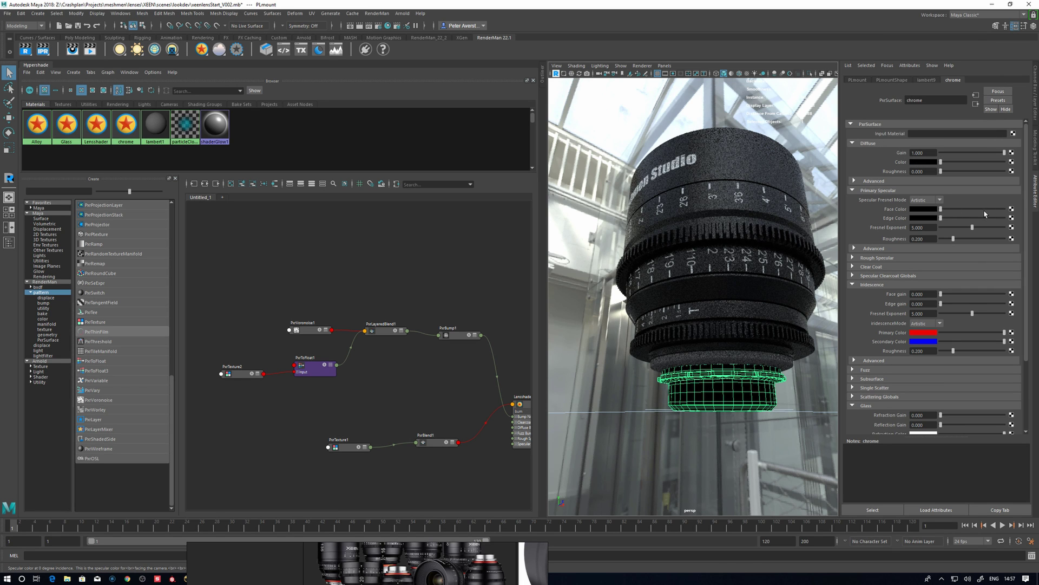
click(999, 209)
click(1004, 218)
Set the chrome material's primary specular Roughness to 0.239 and its Specular Model to Ggx
click(956, 239)
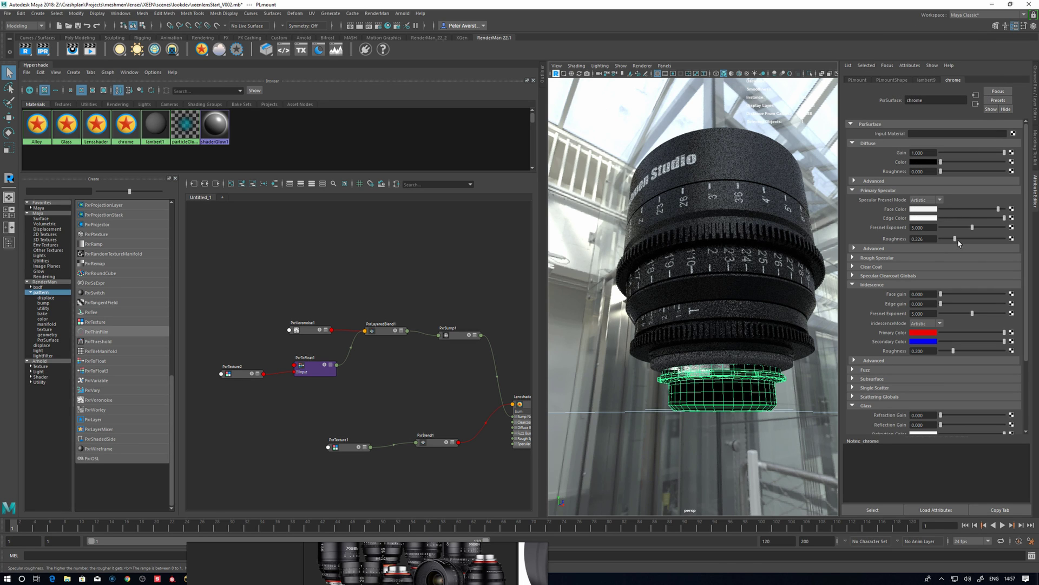
mouse_move(959, 244)
mouse_down()
mouse_move(968, 244)
mouse_move(955, 243)
mouse_up()
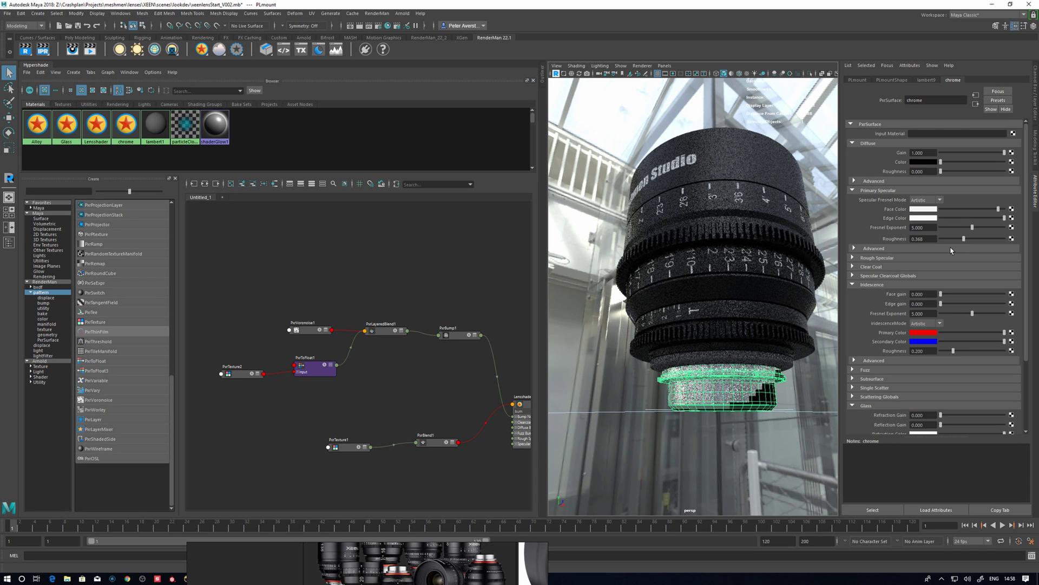
click(855, 248)
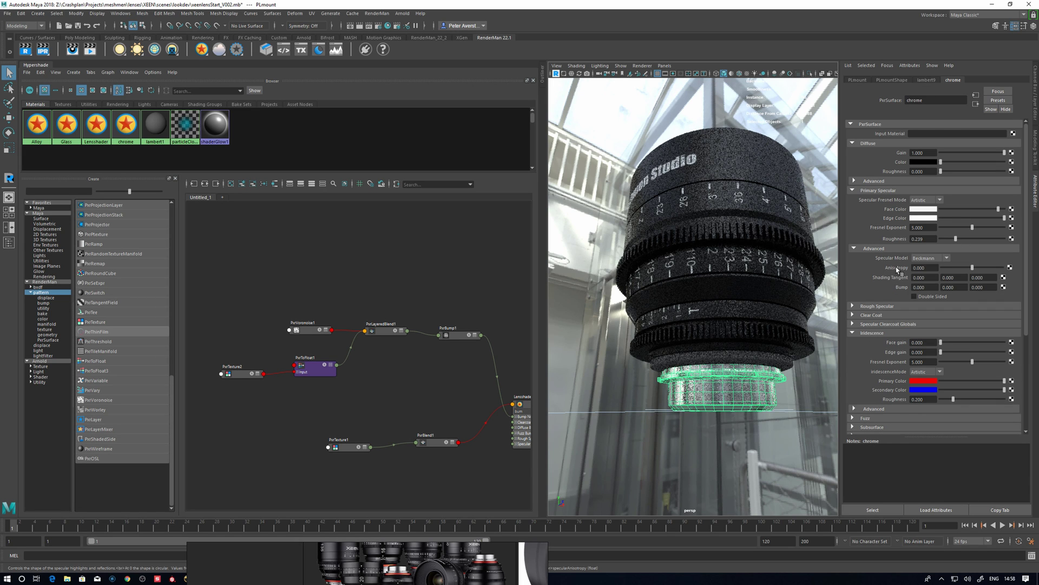
click(928, 262)
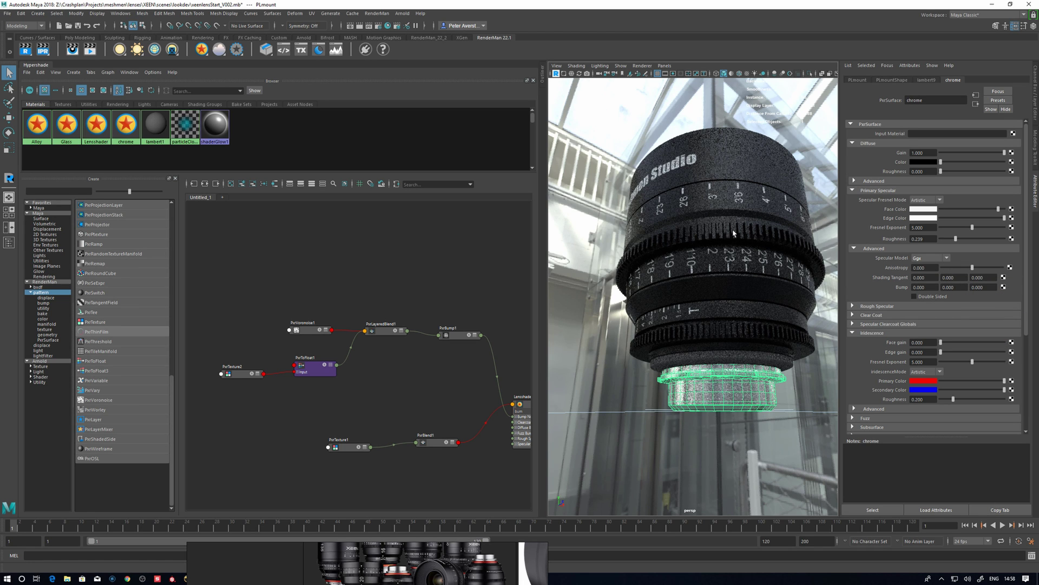
Set the lens body's Lensshader material to the Ggx Specular Model with primary specular Roughness 0.232
click(715, 205)
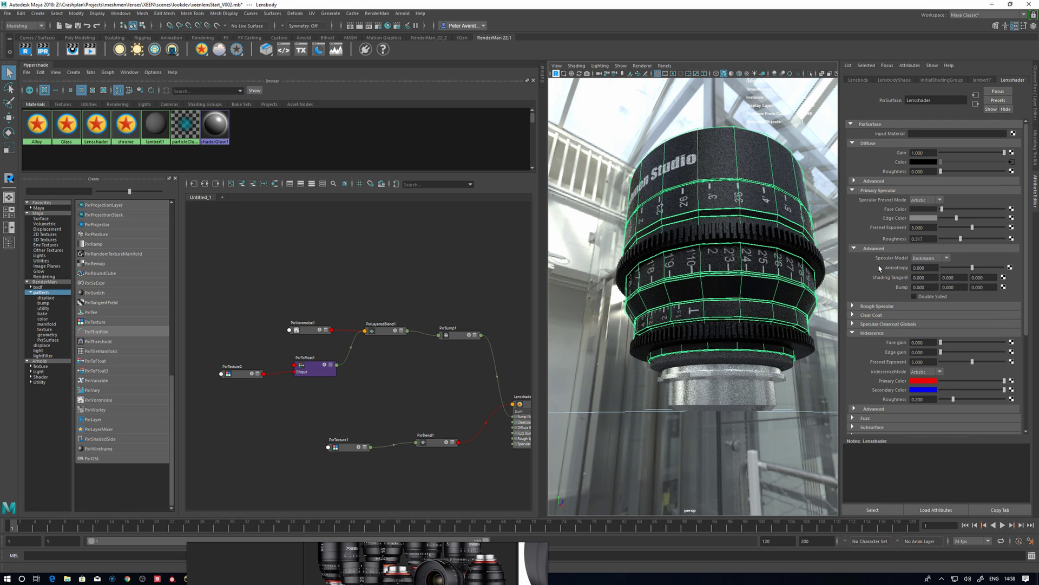
click(928, 259)
click(923, 276)
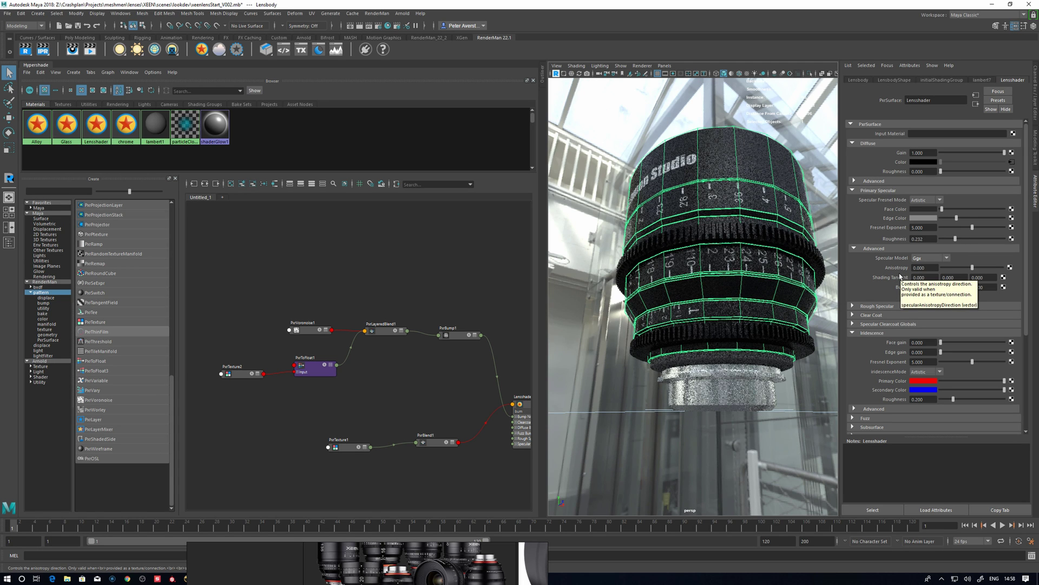
Set the primary specular Anisotropy of the mount's chrome material to 0.959
click(733, 366)
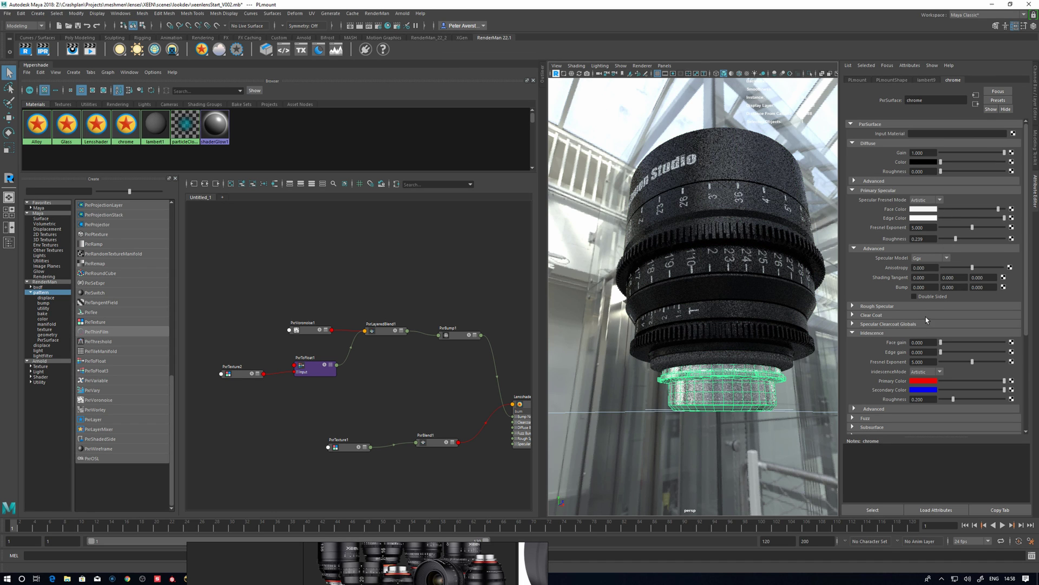
drag(991, 270, 1001, 268)
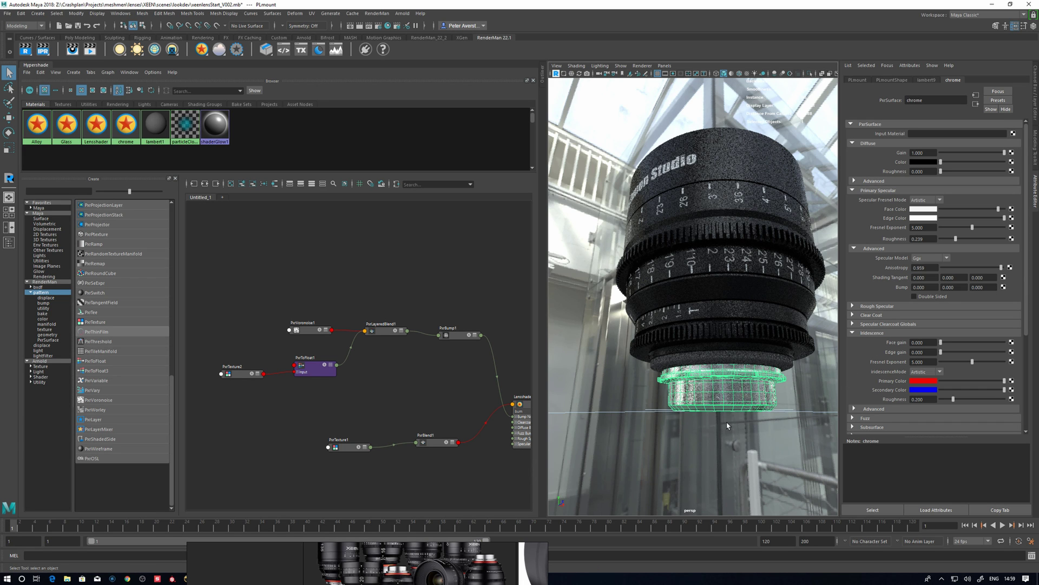
click(699, 432)
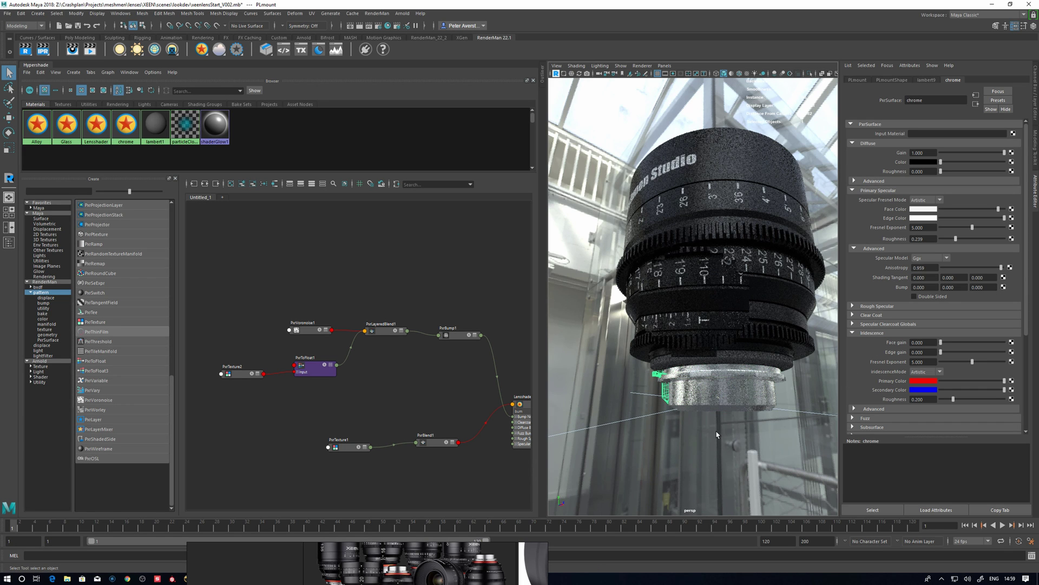
Bring the reference image board into view and compare the lens mount with the reference photo
right_drag(453, 564, 332, 176)
scroll(335, 284, down, 2)
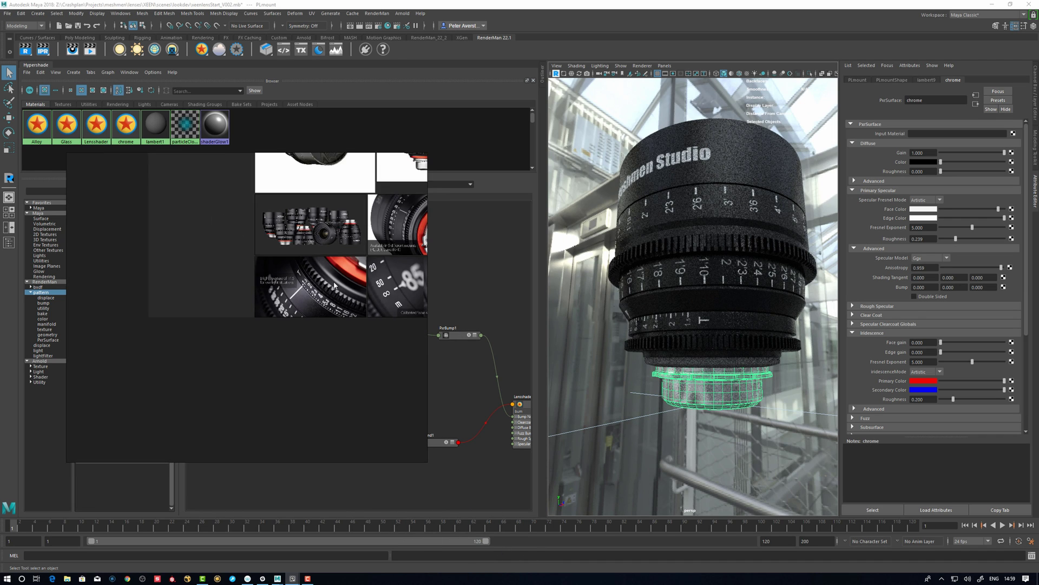
alt+drag(693, 301, 730, 311)
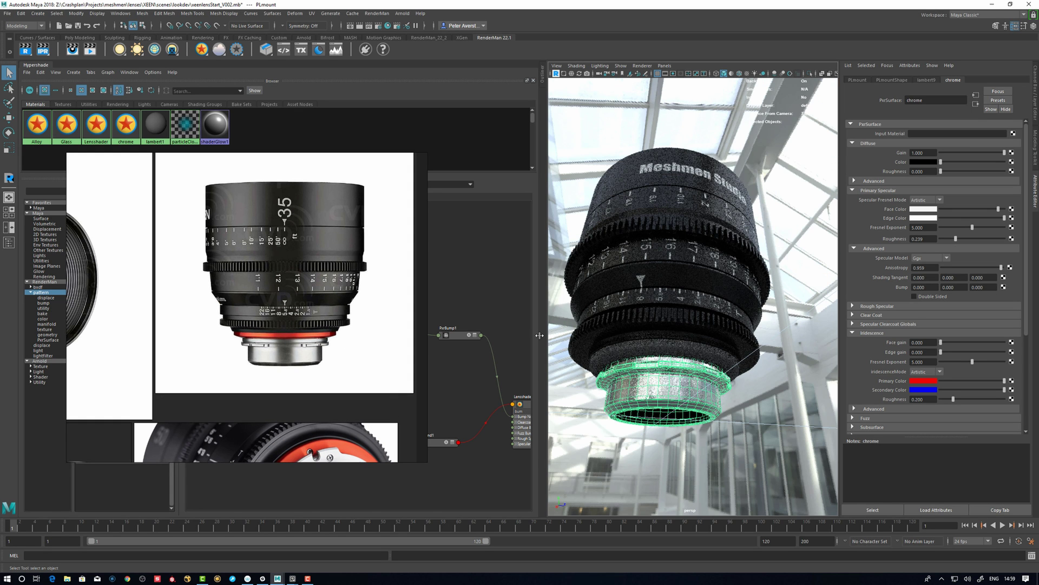
Set the Alloy material of the ring above the mount to the Ggx Specular Model and the Physical Specular Fresnel Mode
click(657, 348)
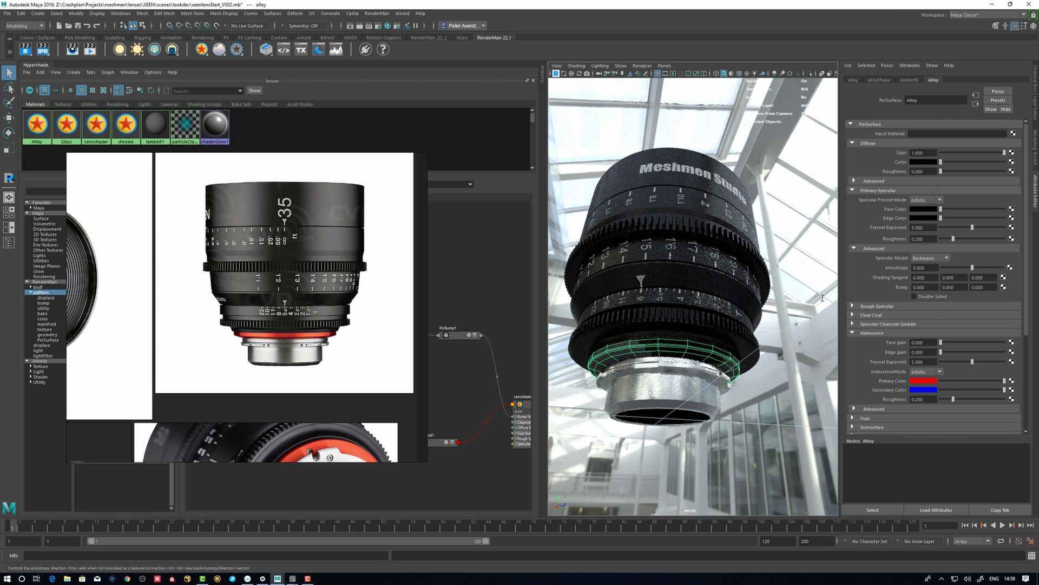
click(929, 258)
click(926, 269)
click(926, 200)
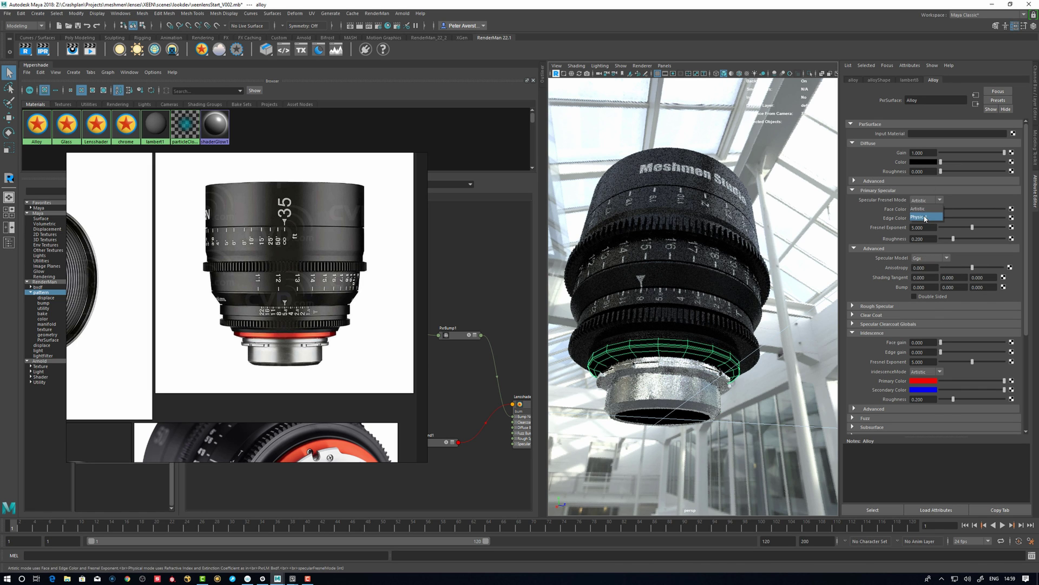
click(919, 216)
Set the Alloy material's primary specular Edge Color to a bright, fully saturated orange
click(923, 210)
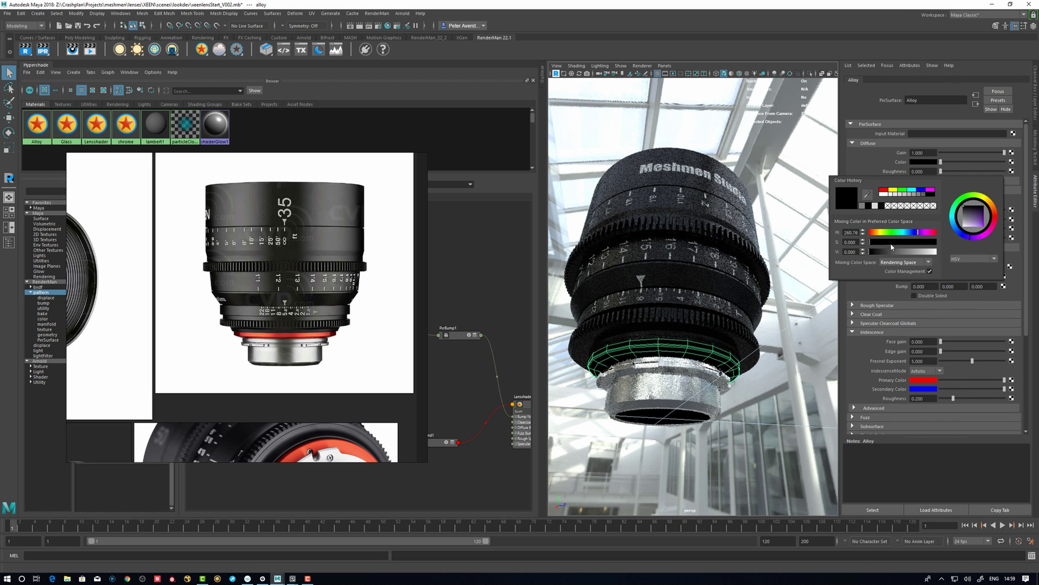
click(876, 234)
drag(878, 252, 937, 252)
click(936, 243)
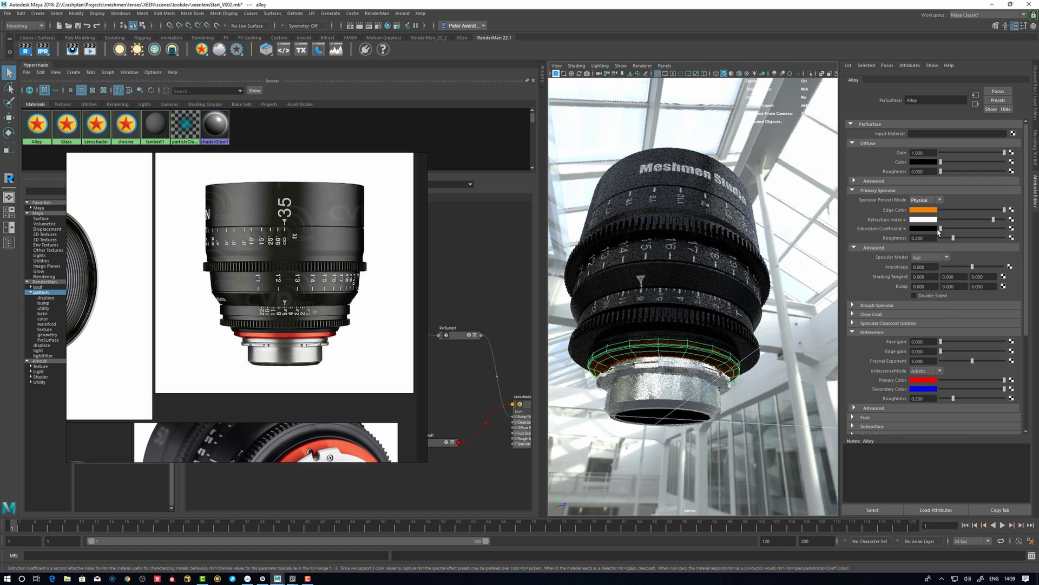
Set the Alloy material's Extinction Coefficient colour to hue 18.462, saturation 1 and value 3
click(923, 229)
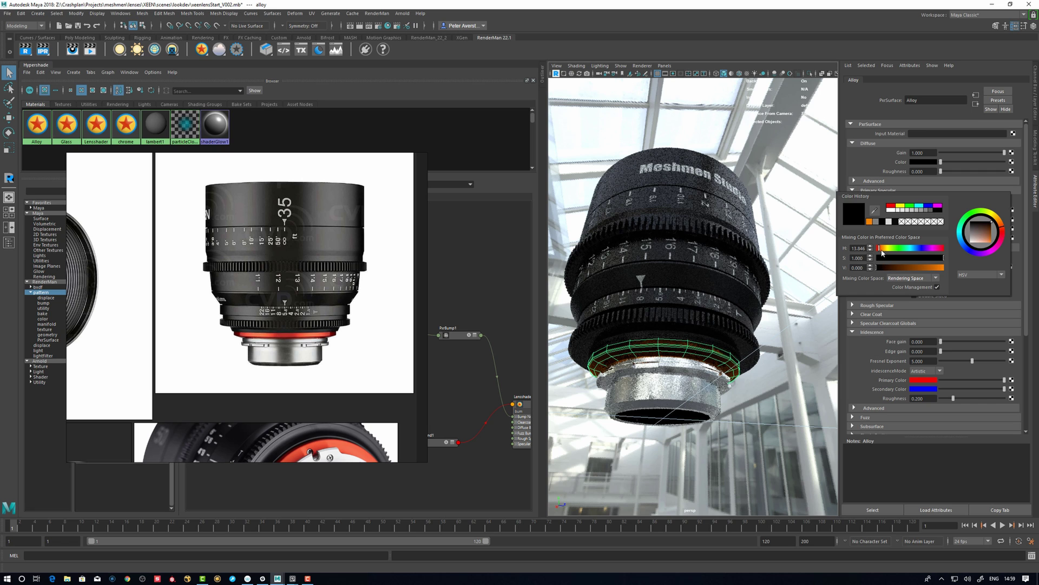
click(884, 267)
click(880, 249)
drag(864, 268, 839, 268)
text(3)
key(Return)
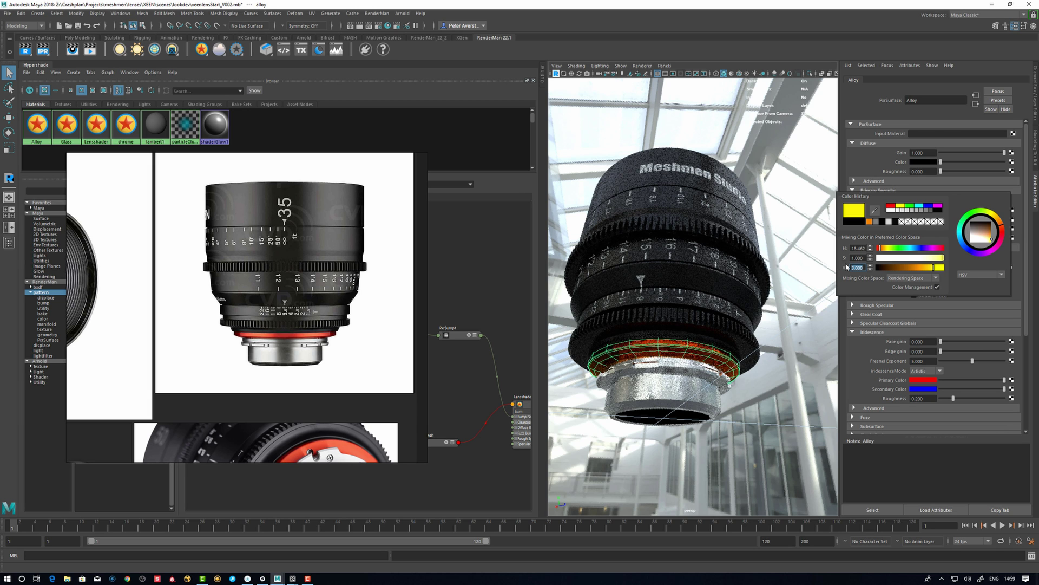
Set the Alloy material's primary specular Roughness to 0.265 and change its Edge Color to a reddish orange with hue 4.616
alt+right_drag(593, 362, 765, 363)
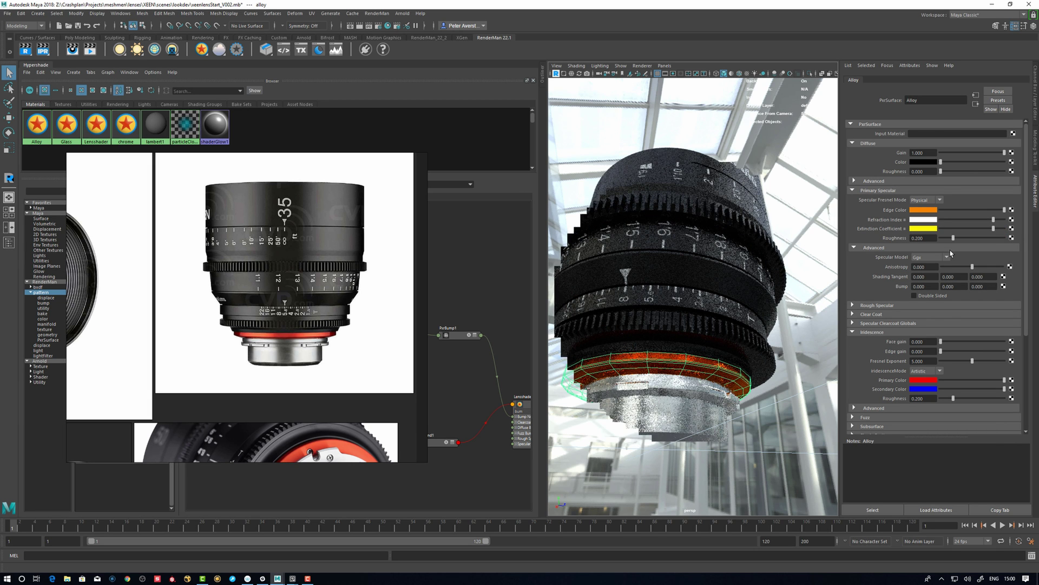
drag(952, 240, 957, 240)
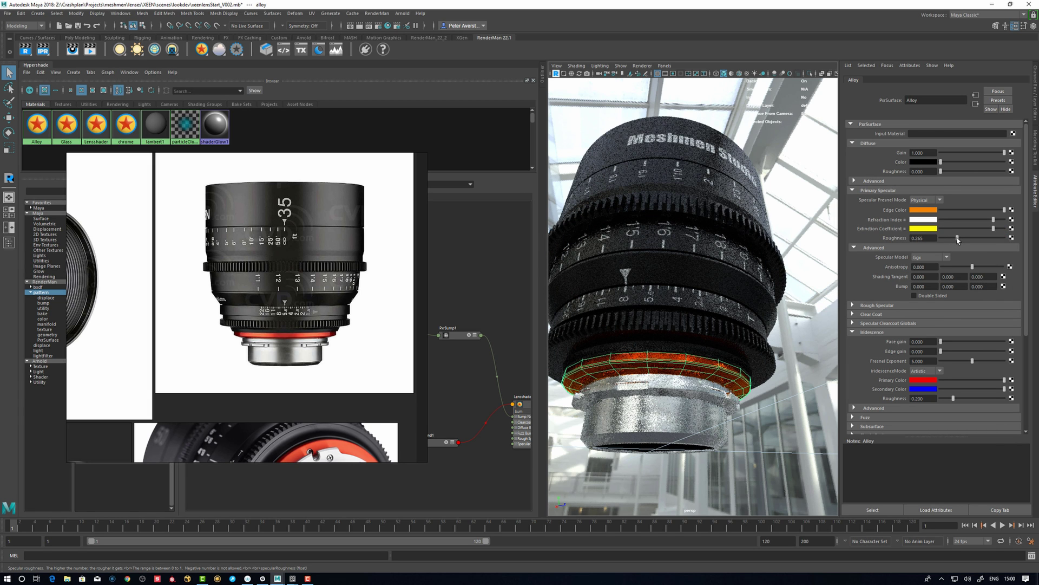
click(923, 210)
drag(884, 233, 883, 234)
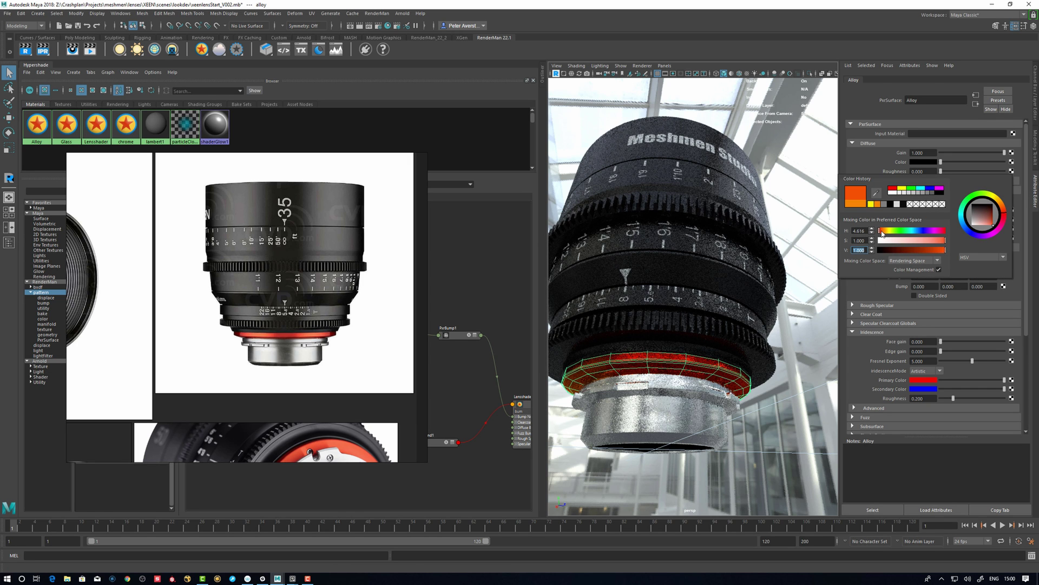
Compare the orange ring with the reference photo and move the reference board out of the way
middle_drag(346, 350, 363, 375)
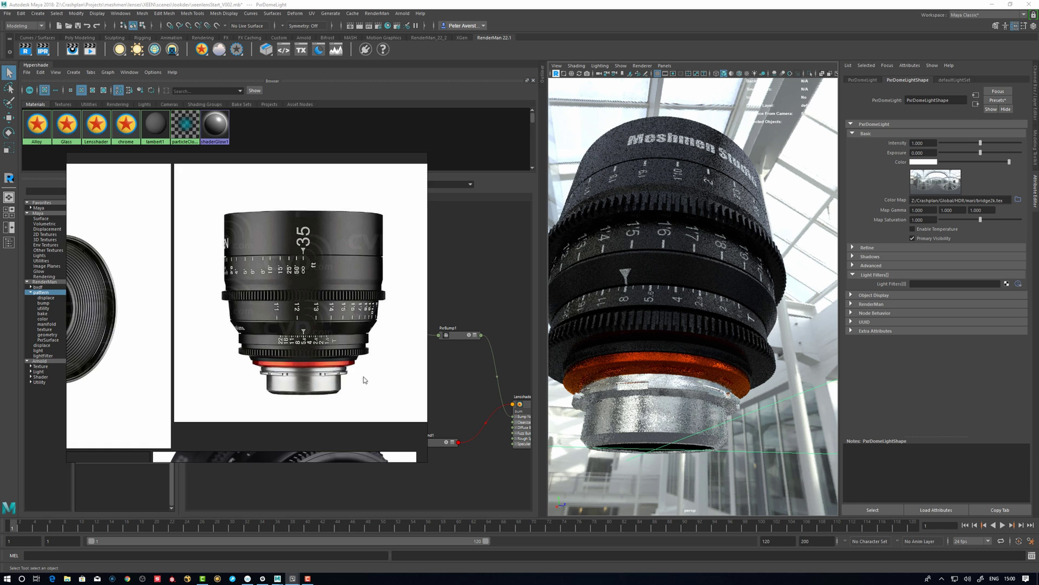
right_drag(369, 375, 544, 380)
drag(544, 382, 675, 379)
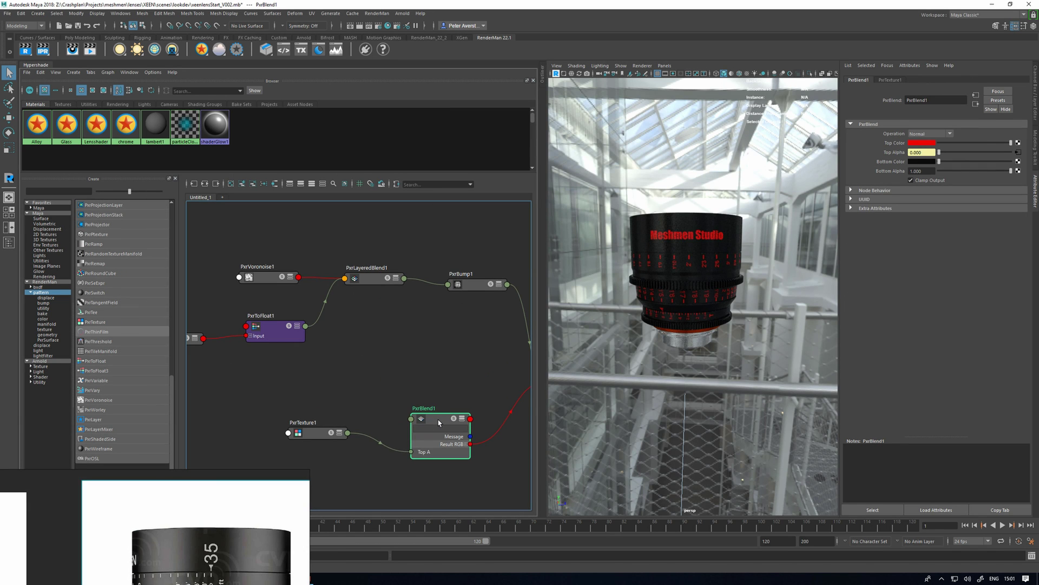
Collapse the PxrBlend1 node and tidy the positions of PxrTexture1 and PxrBump1 in the shading graph
key(1)
click(322, 433)
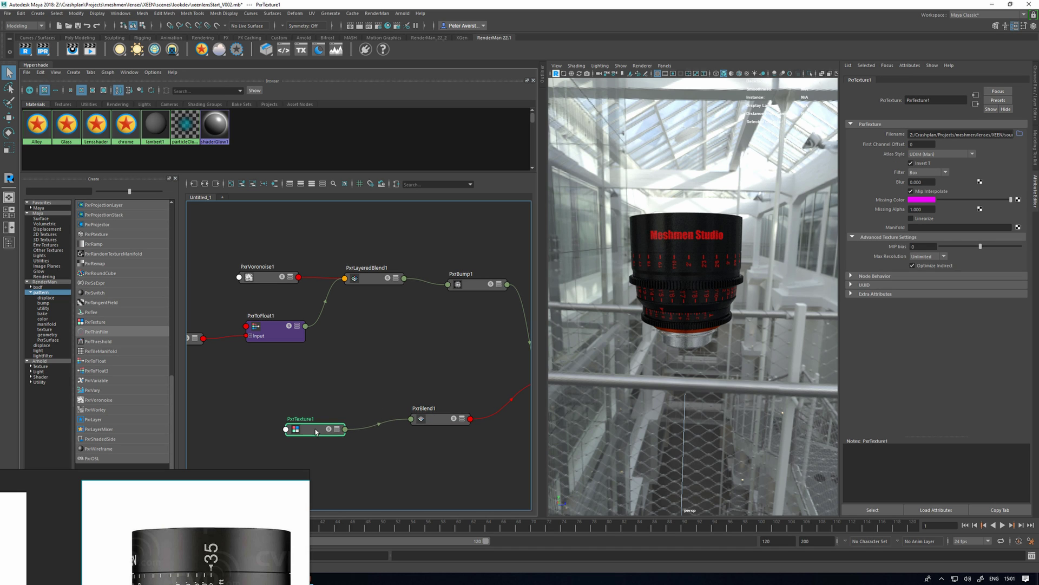
drag(317, 431, 313, 426)
drag(471, 284, 471, 281)
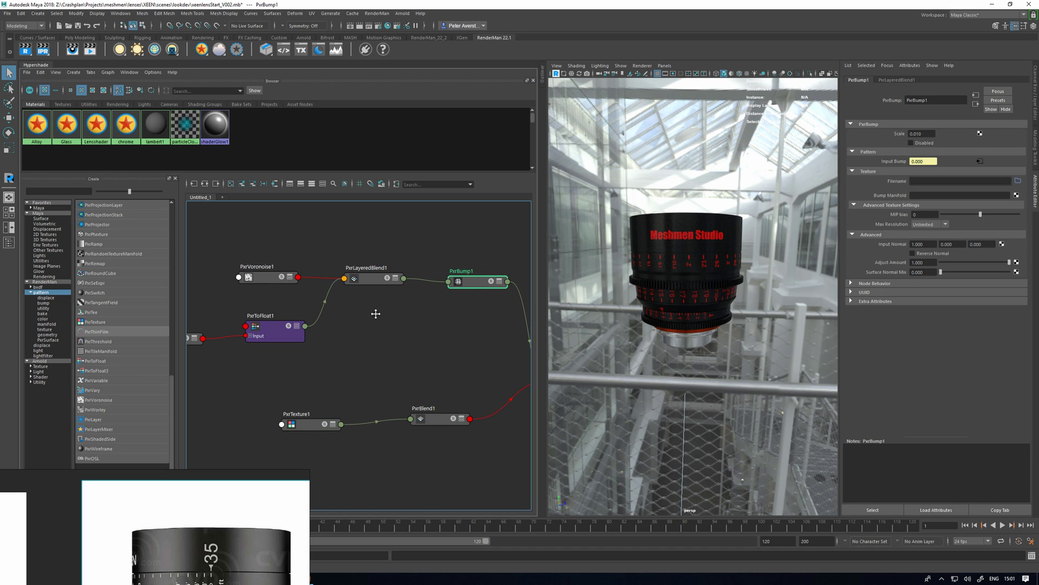
middle_drag(389, 317, 455, 314)
Expand PxrLayeredBlend1 to show all its connections and place PxrVoronoise1 below PxrToFloat1
click(447, 280)
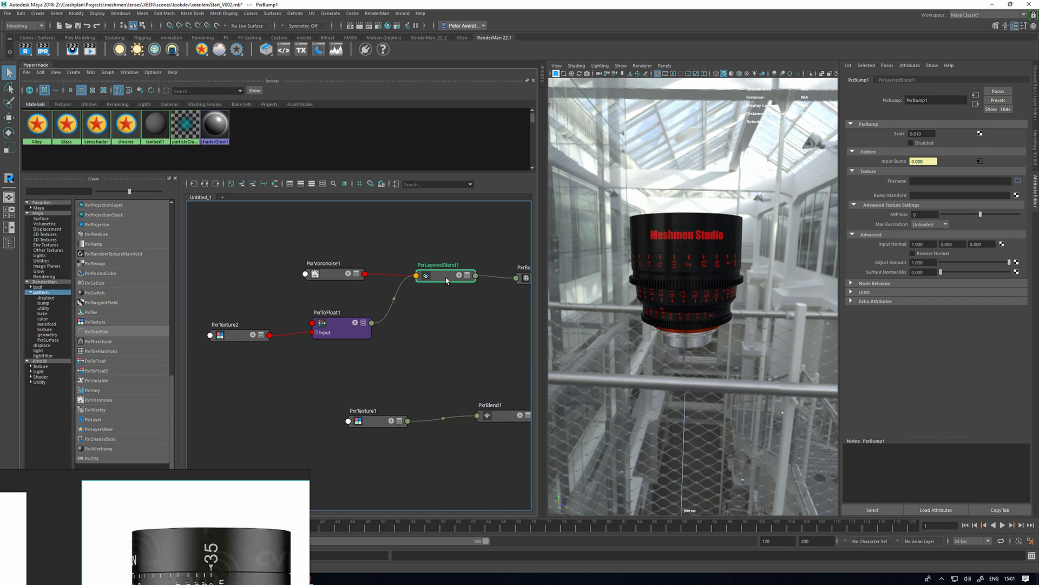
drag(447, 280, 445, 242)
key(3)
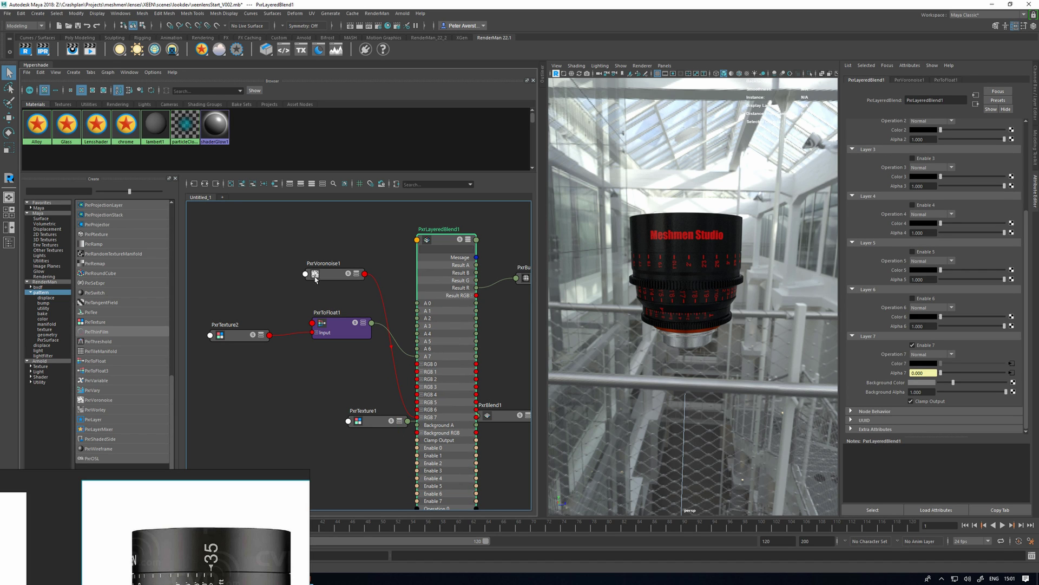
drag(315, 279, 280, 383)
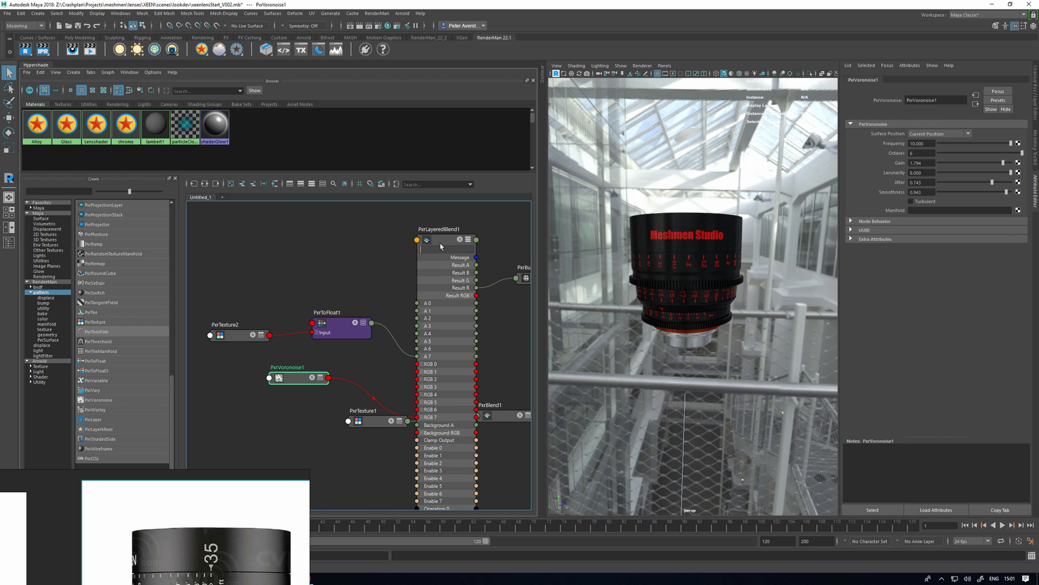
drag(441, 246, 439, 242)
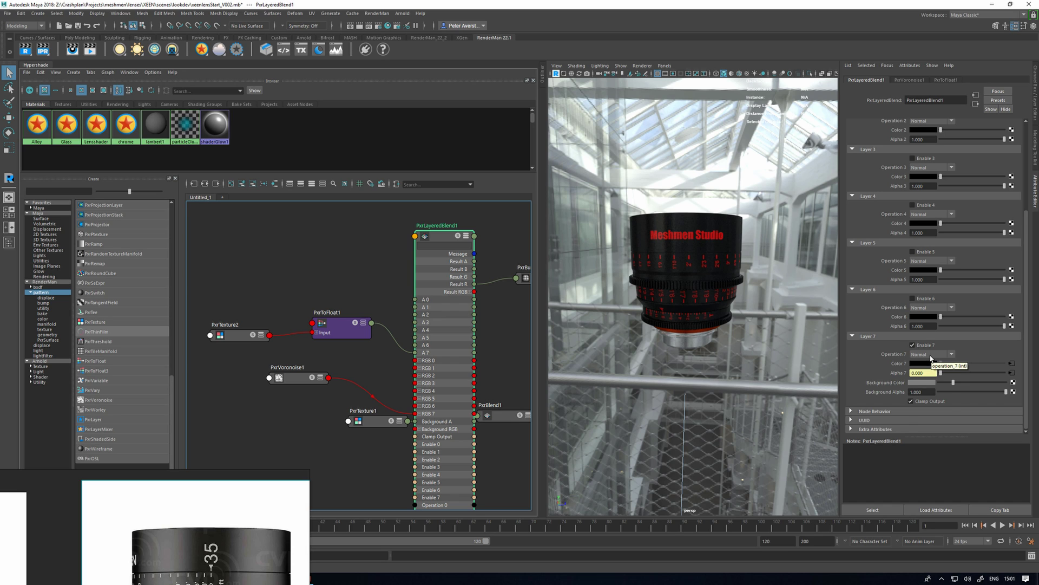
click(932, 358)
right_click(880, 349)
right_click(852, 347)
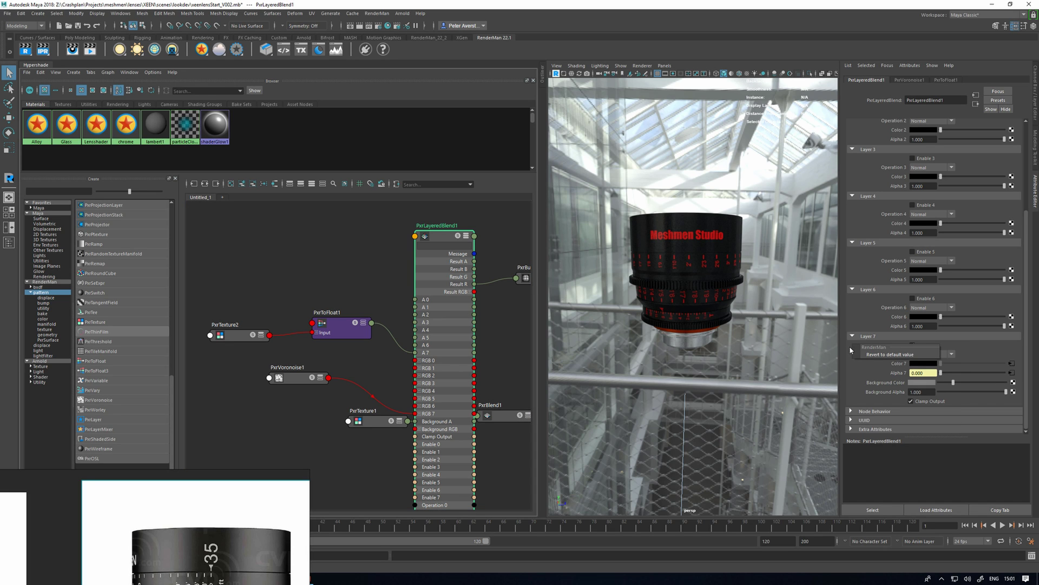
right_click(859, 329)
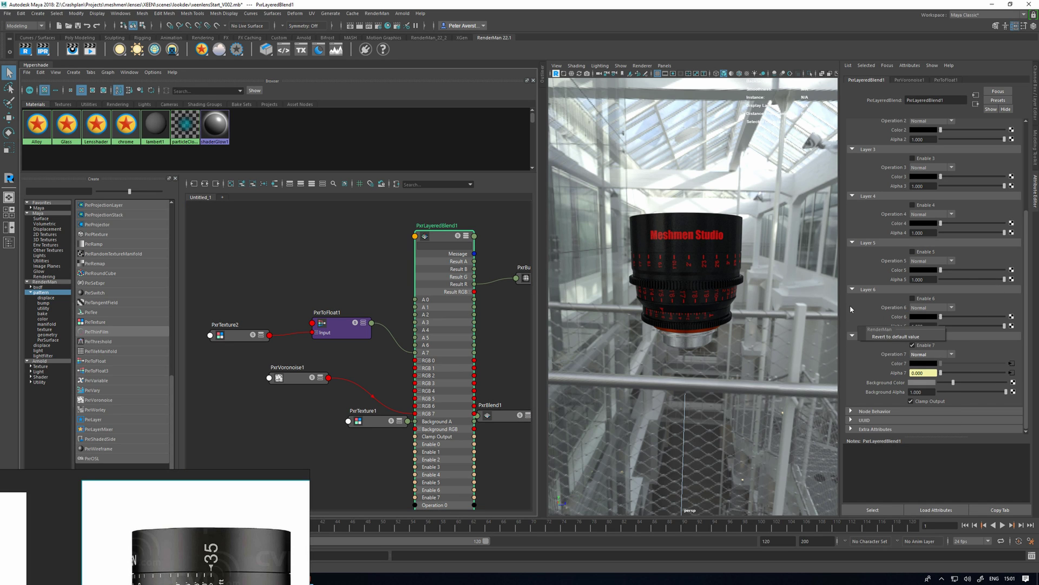
click(851, 309)
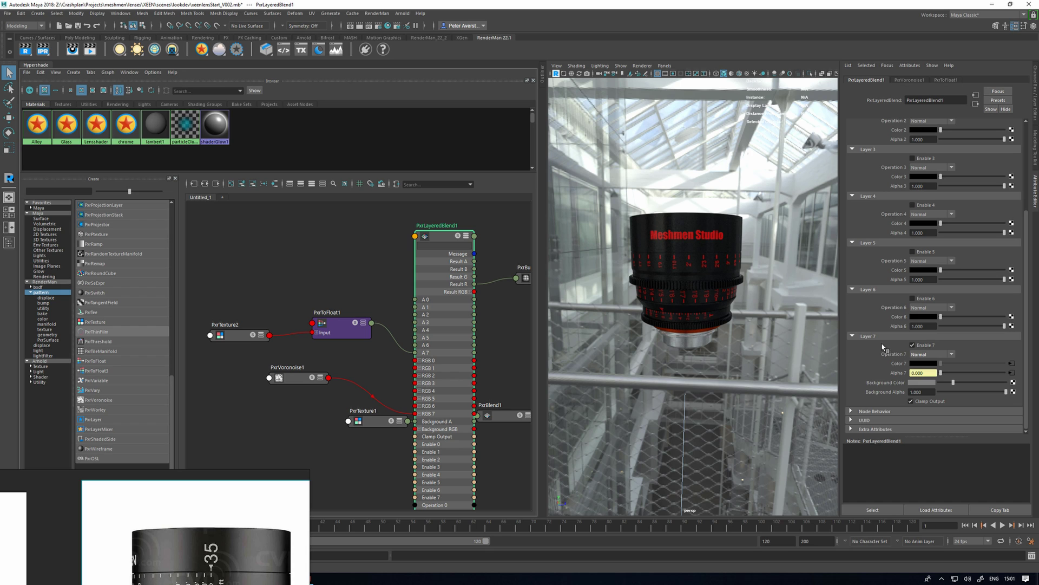
Solo PxrLayeredBlend1 in the render and enable its Layer 6 with a mid-grey Color 6 and Alpha 6 of 0.832
click(458, 238)
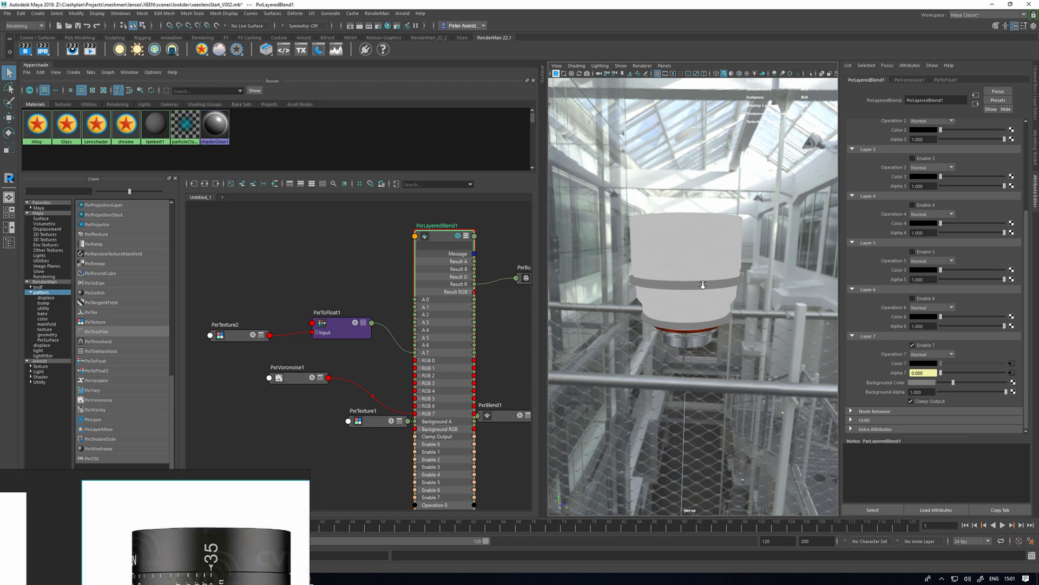
scroll(741, 293, up, 3)
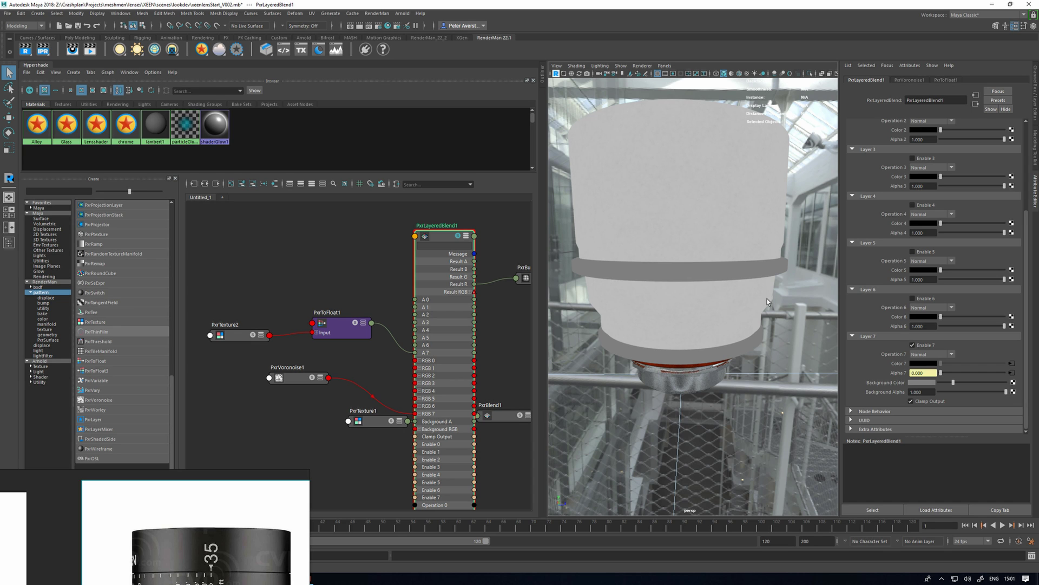
click(912, 298)
click(917, 317)
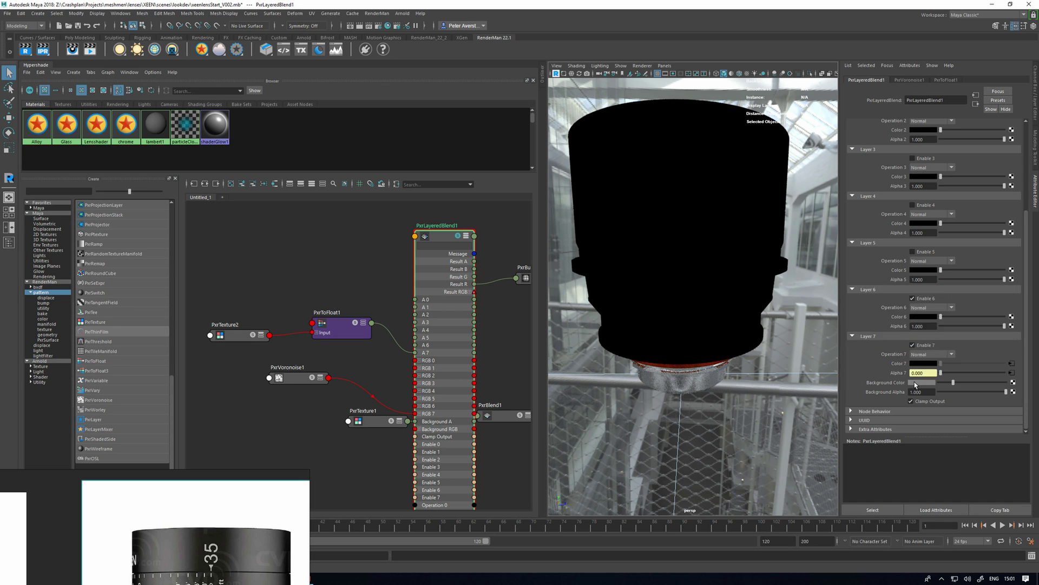
click(924, 319)
click(924, 312)
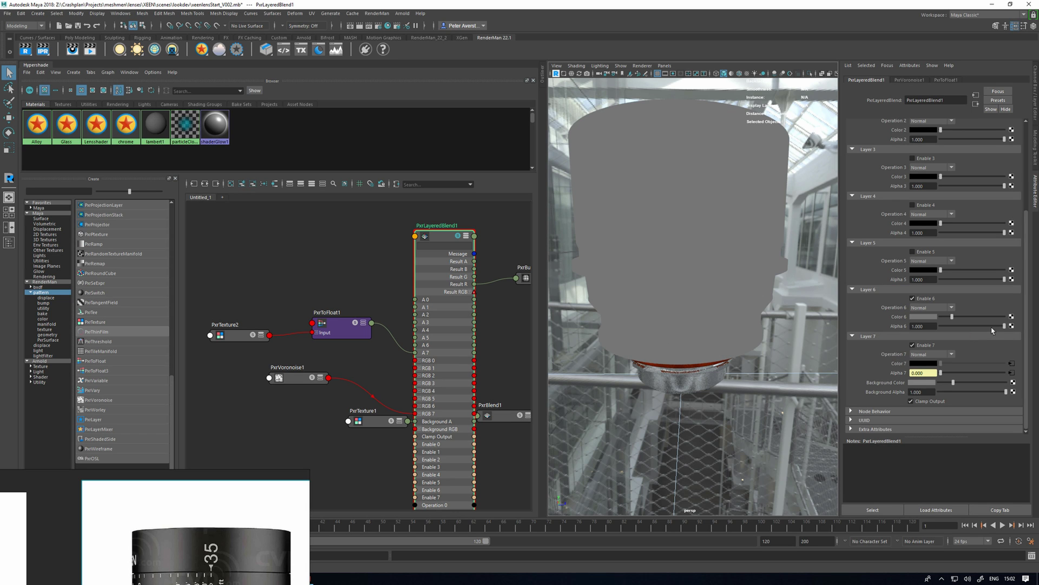
drag(957, 327, 994, 333)
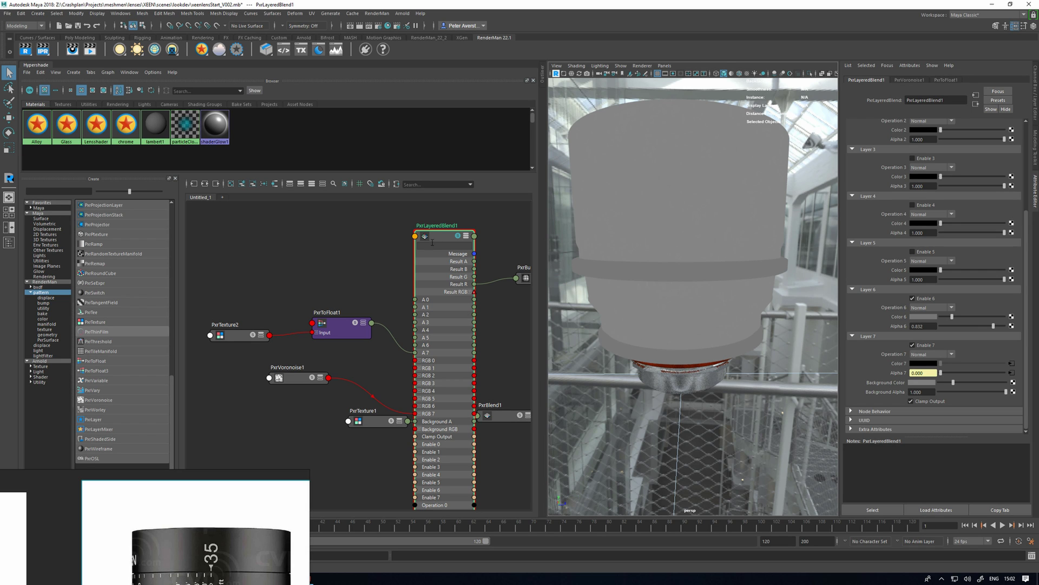
Collapse PxrLayeredBlend1, rearrange its input nodes around it and turn off its solo preview
key(1)
drag(443, 237, 438, 256)
drag(342, 322, 298, 236)
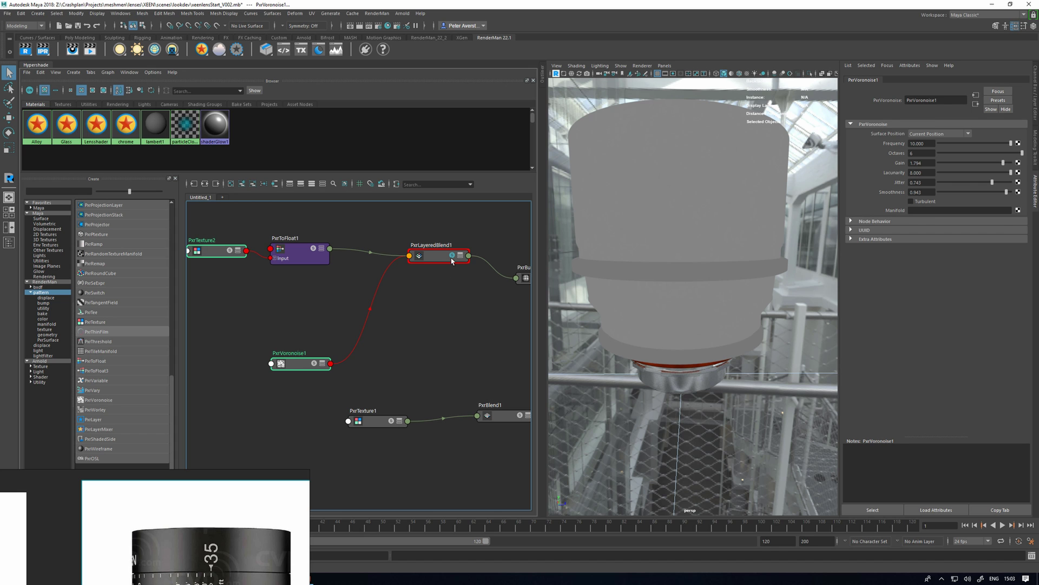
click(453, 259)
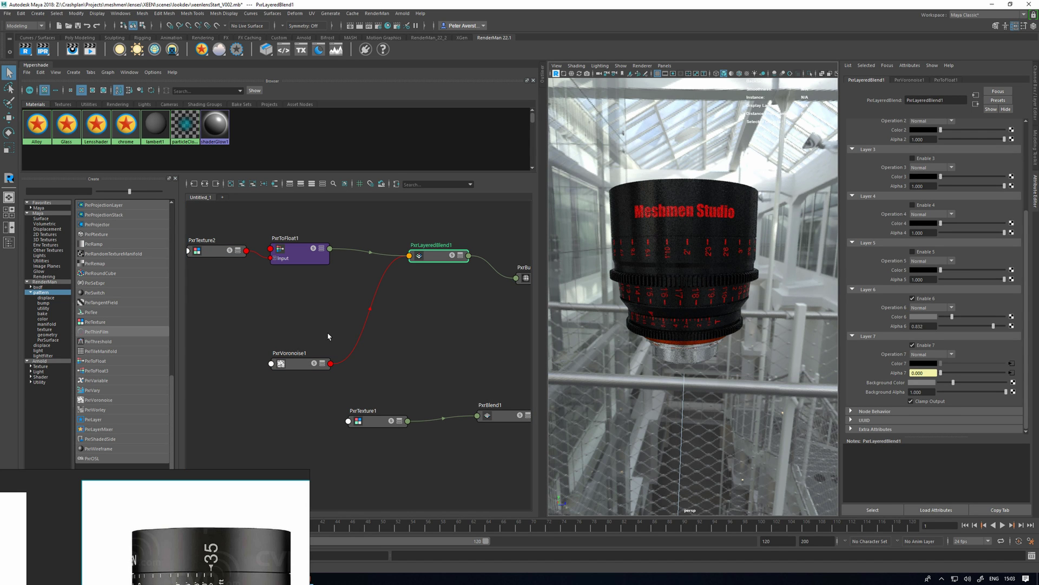
Move PxrVoronoise1 closer to the mask nodes and set PxrLayeredBlend1's Alpha 6 to 0.877
drag(287, 370, 279, 346)
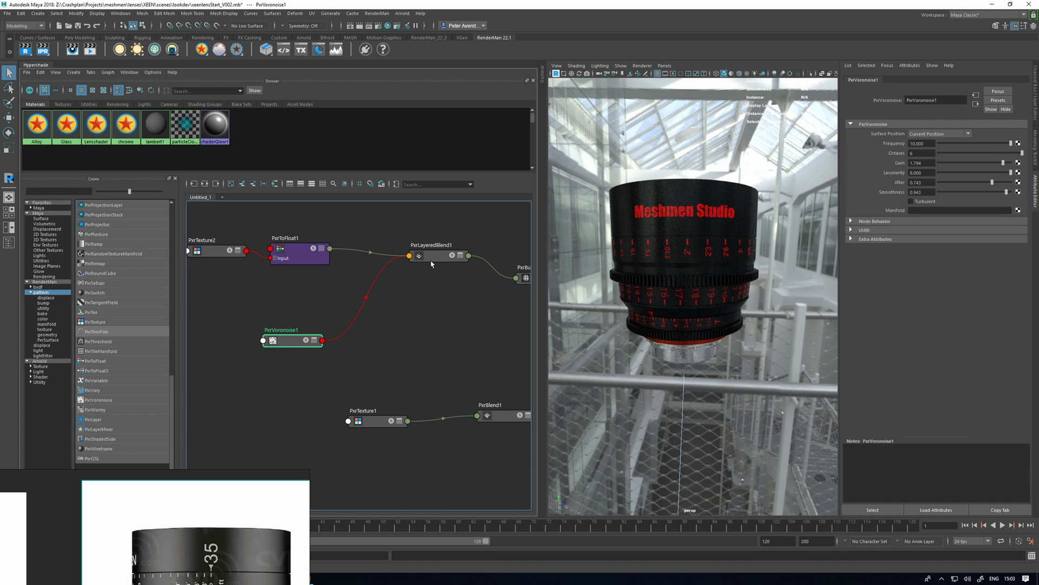
click(434, 258)
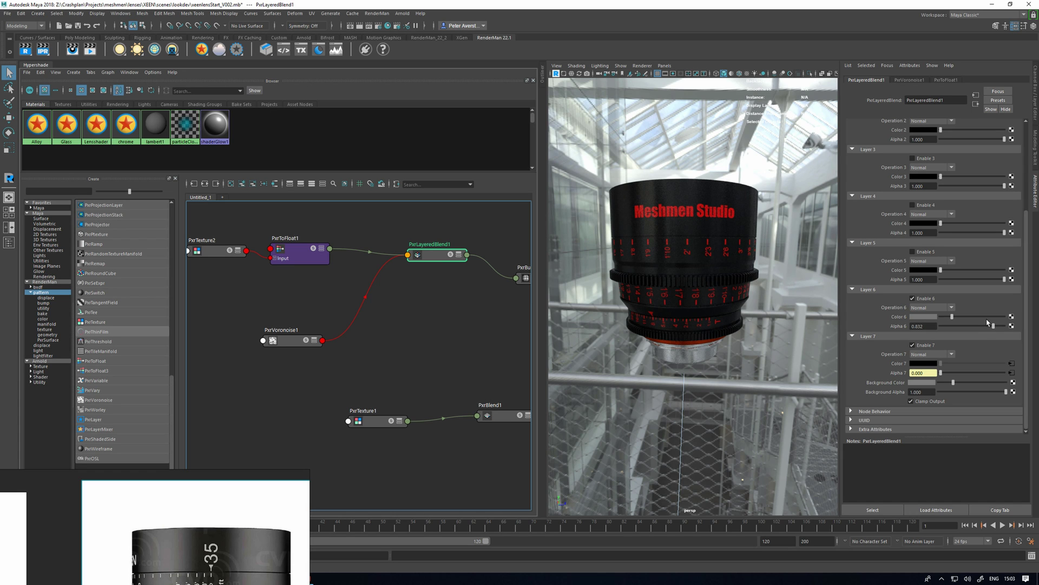
drag(1000, 327, 1002, 327)
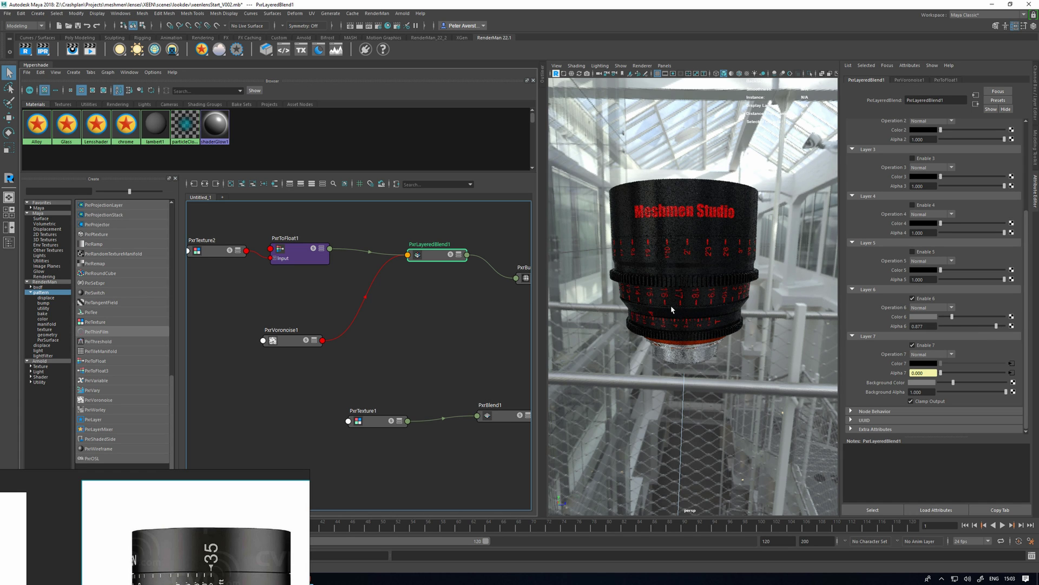